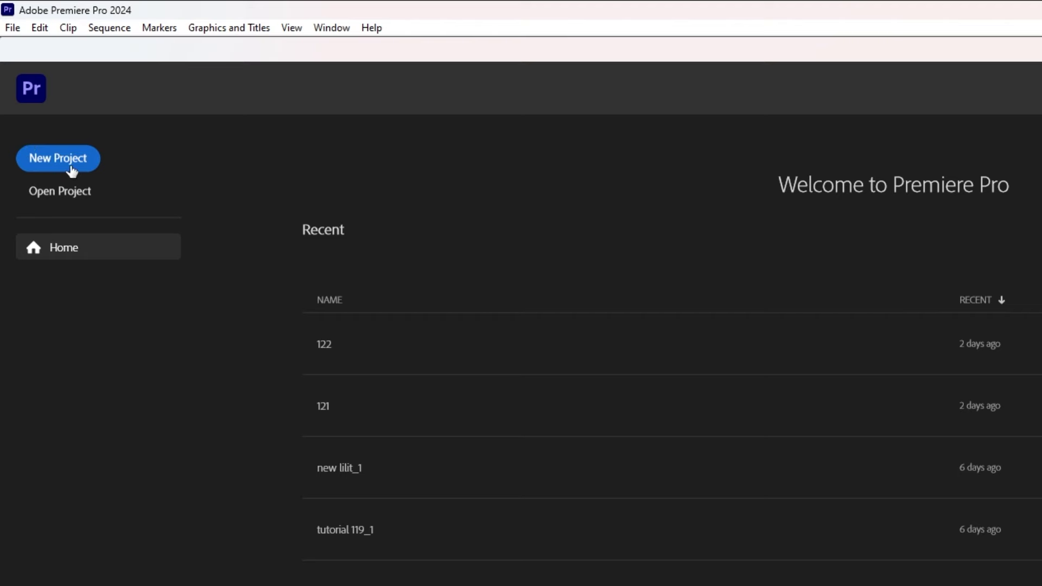
# Start a new project 'sample' at D:\MN project\122, keeping the project template at None.
pyautogui.click(71, 170)
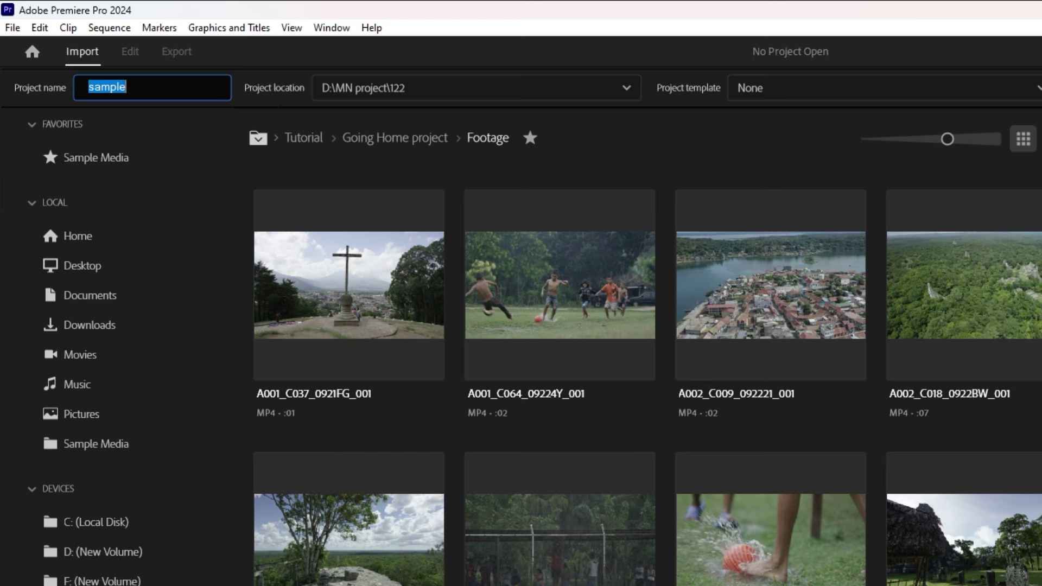
pyautogui.click(889, 88)
pyautogui.press('Escape')
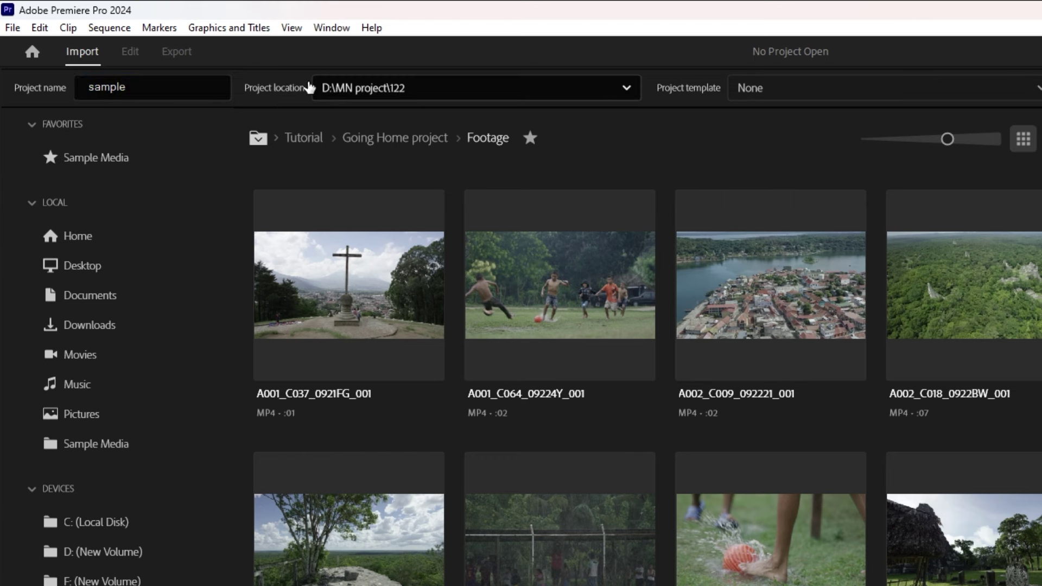
pyautogui.click(316, 98)
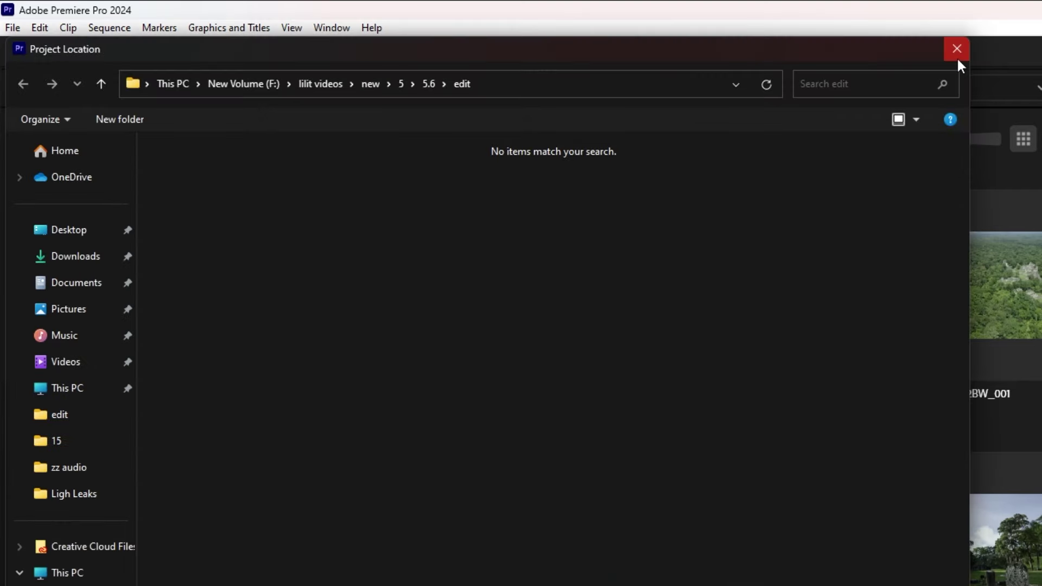
pyautogui.click(956, 57)
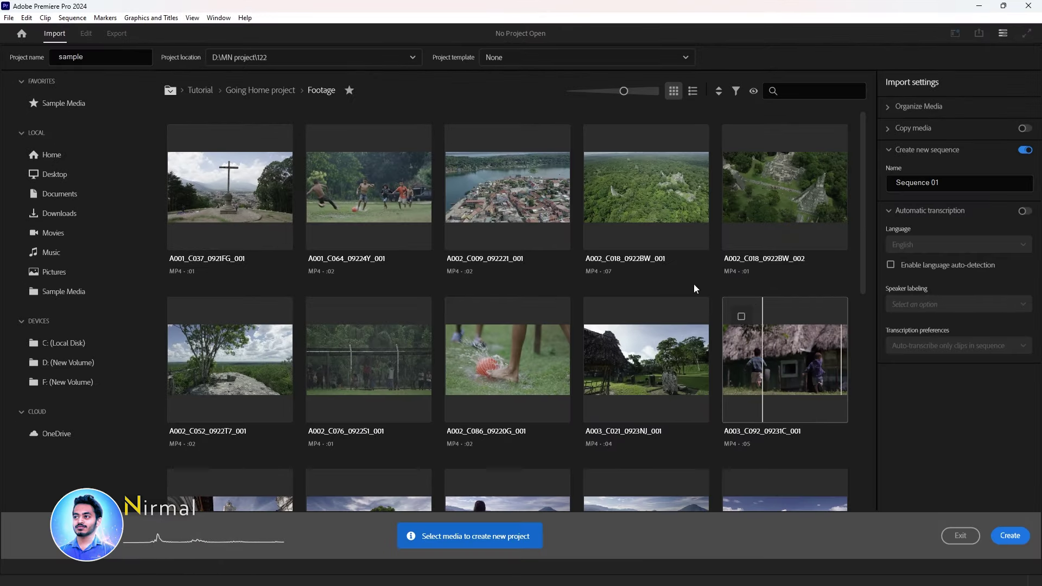
pyautogui.scroll(-1, 450, 269)
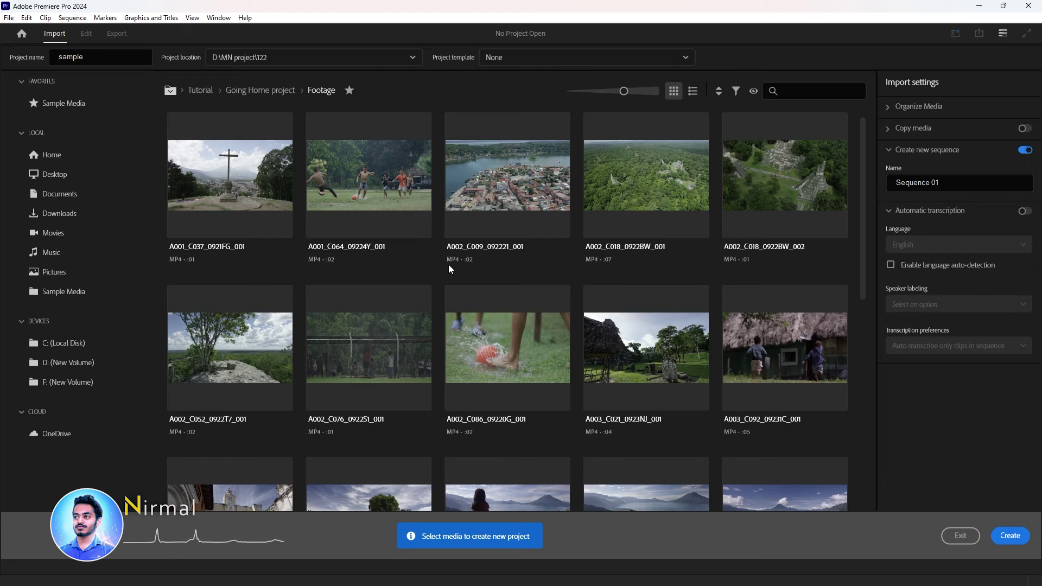
pyautogui.scroll(-3, 740, 302)
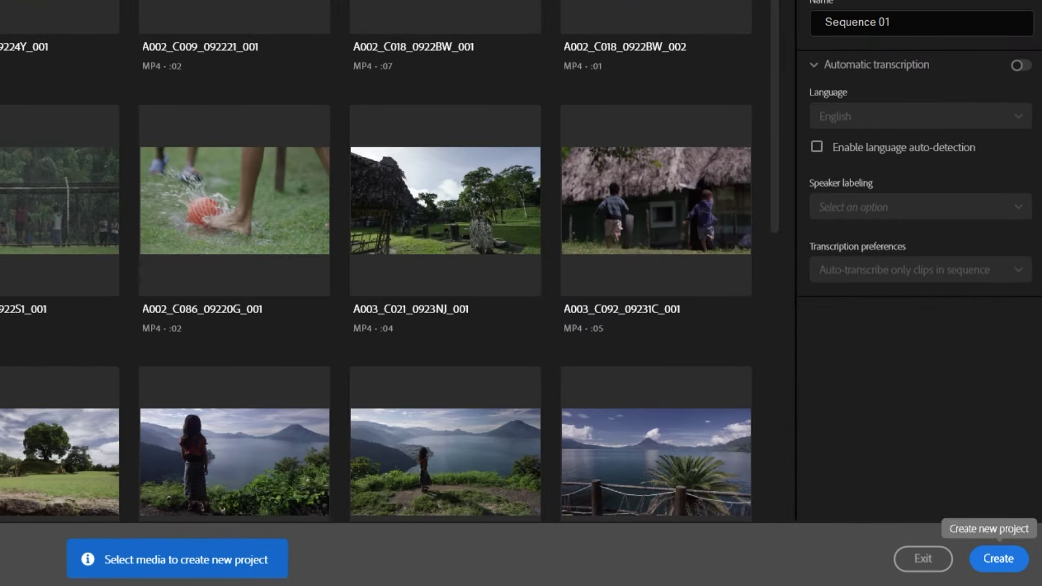
# Create the project and review files 5, 9, 3rd Prototype and the vintage projector video.
pyautogui.click(1008, 562)
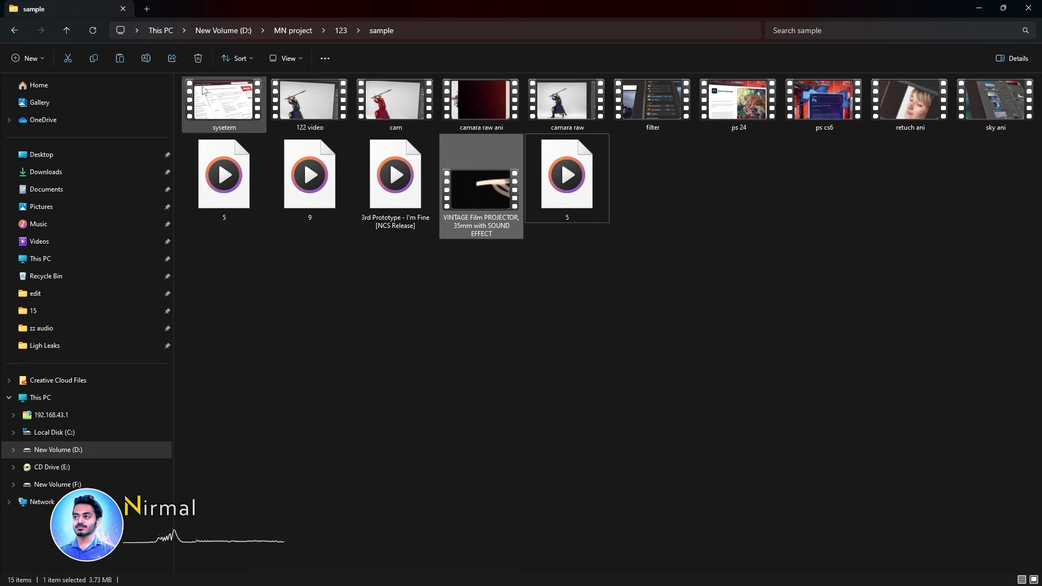
pyautogui.moveTo(249, 253); pyautogui.dragTo(320, 195)
pyautogui.moveTo(548, 289); pyautogui.dragTo(594, 190)
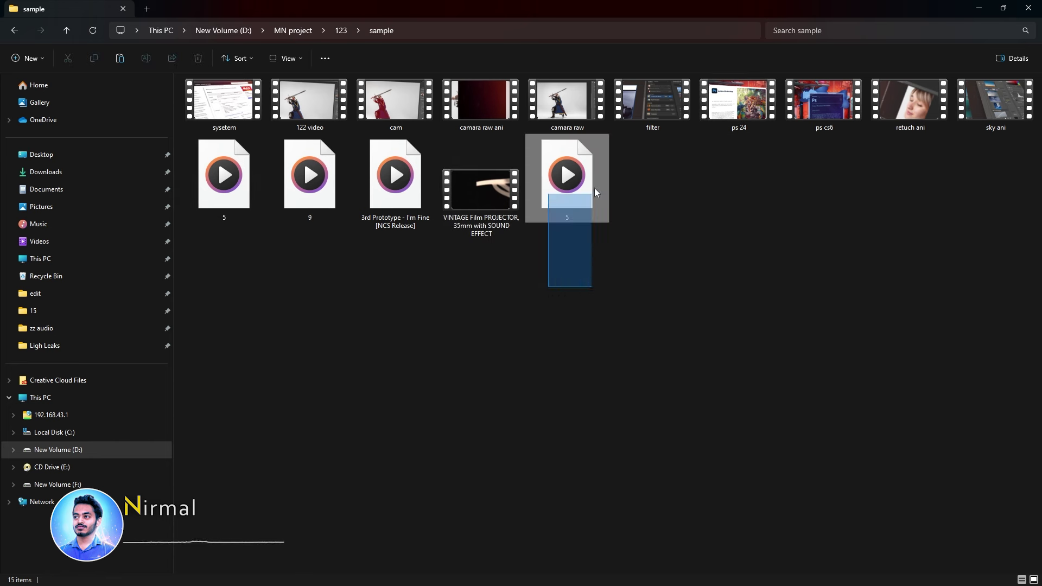
pyautogui.moveTo(382, 261); pyautogui.dragTo(400, 220)
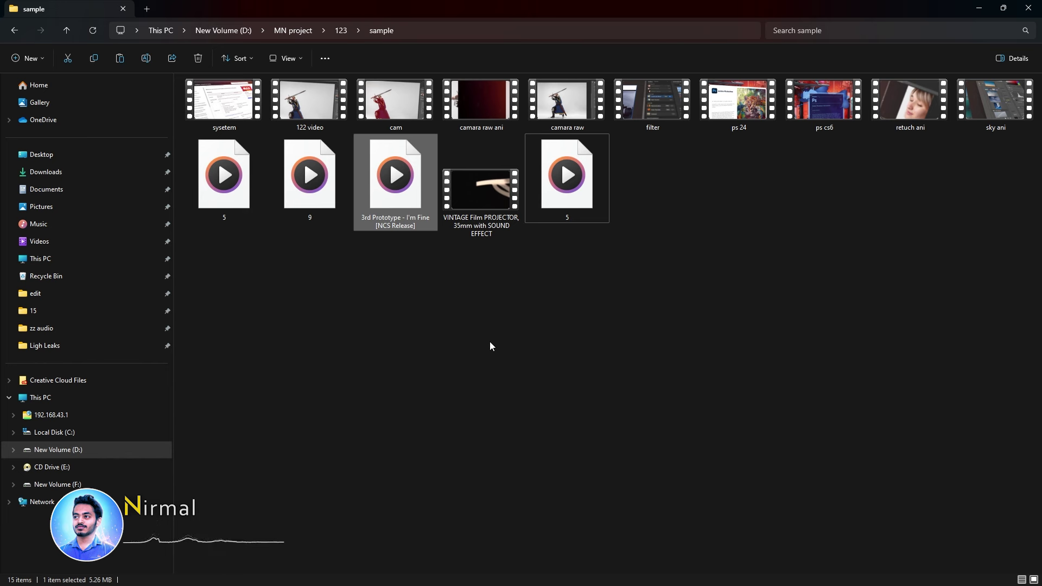
pyautogui.moveTo(490, 346); pyautogui.dragTo(512, 154)
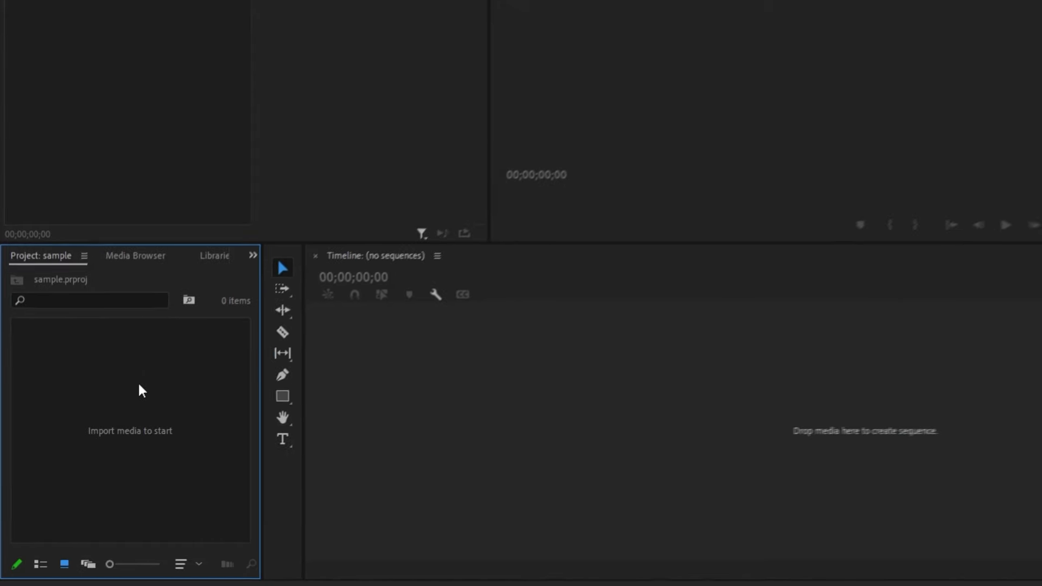
# Maximize the Project panel and add a new bin to the project.
pyautogui.press('`')
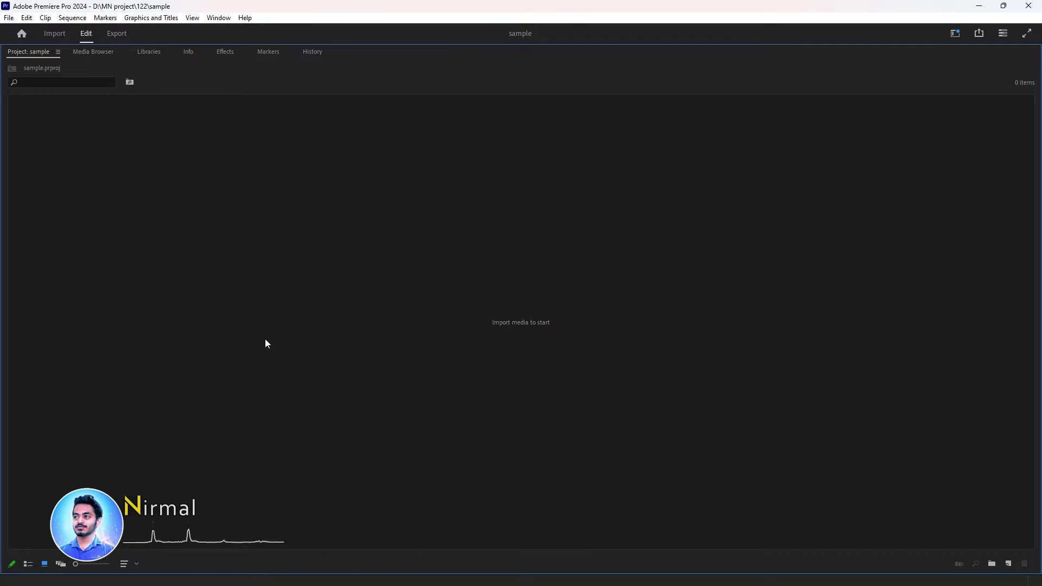
pyautogui.press('`')
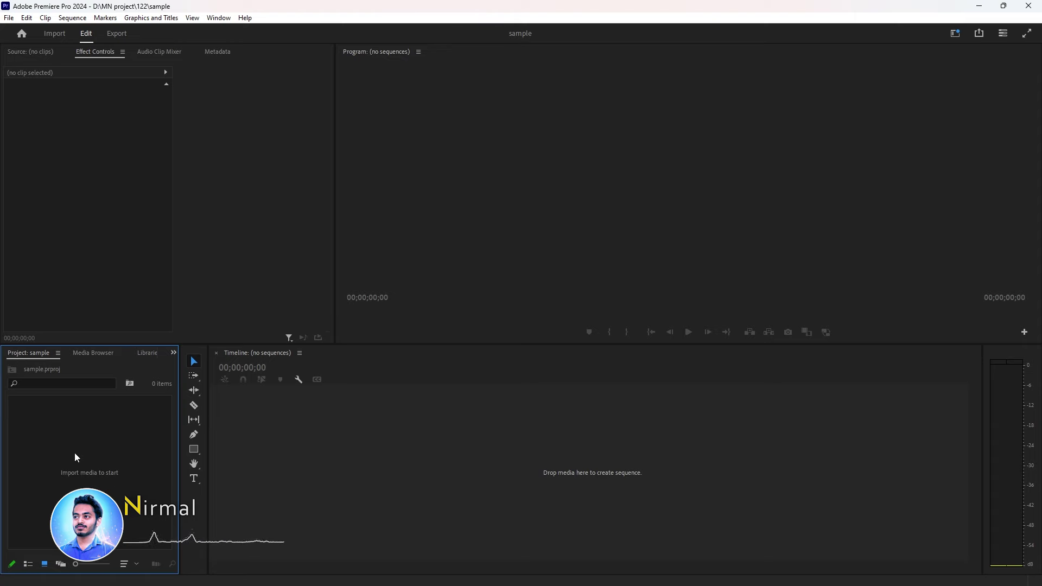
pyautogui.press('`')
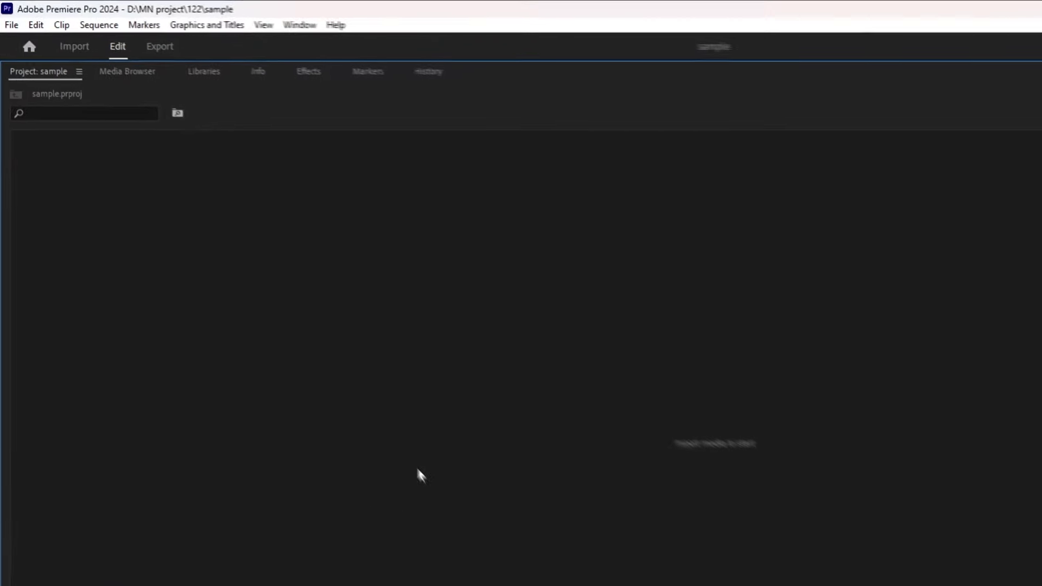
pyautogui.rightClick(161, 244)
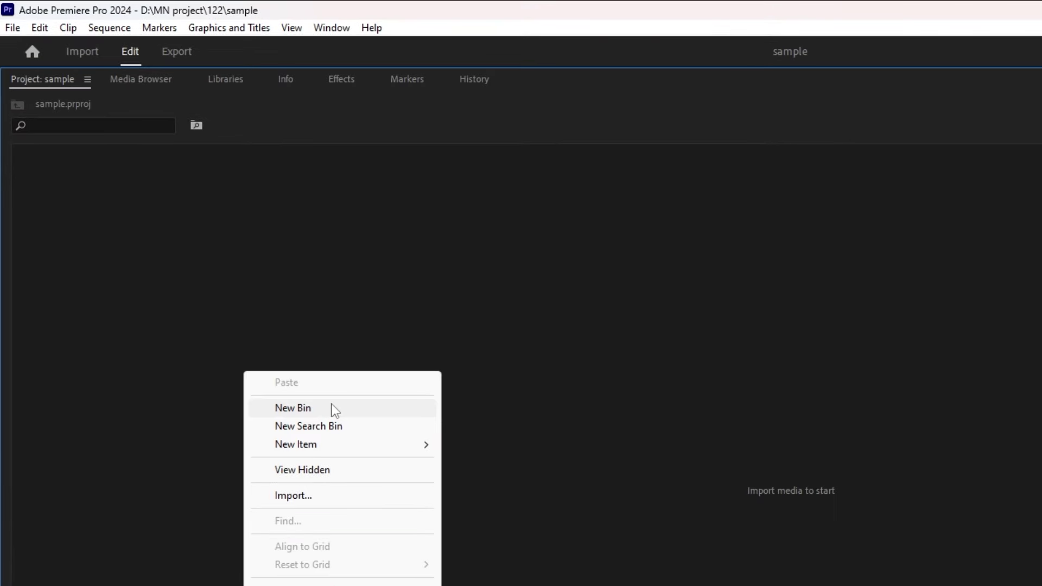
pyautogui.click(333, 409)
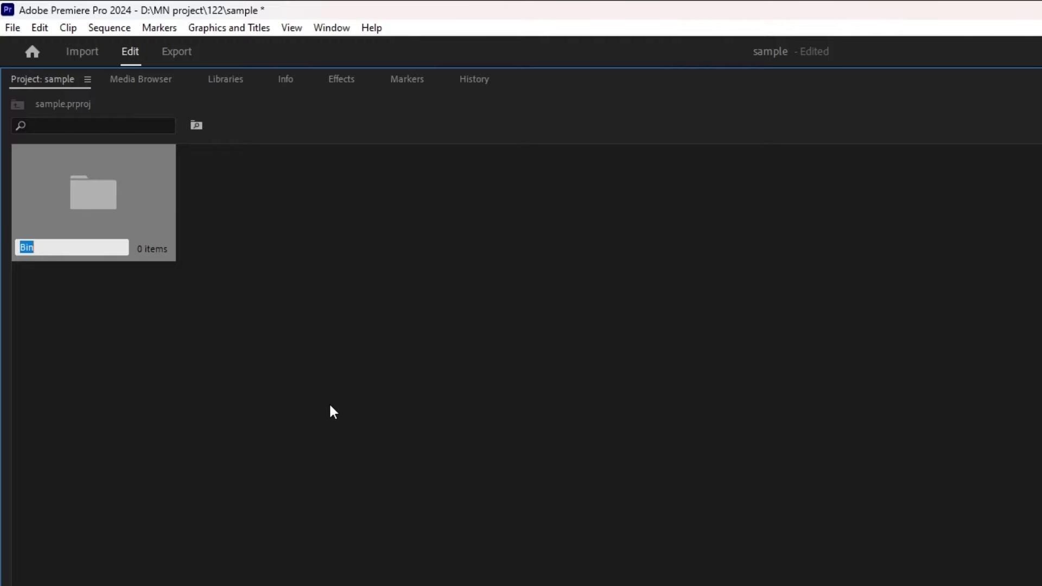
# Name the bin 'video' and bring up the sample media folder in File Explorer.
pyautogui.press('BackSpace')
pyautogui.write('deo')
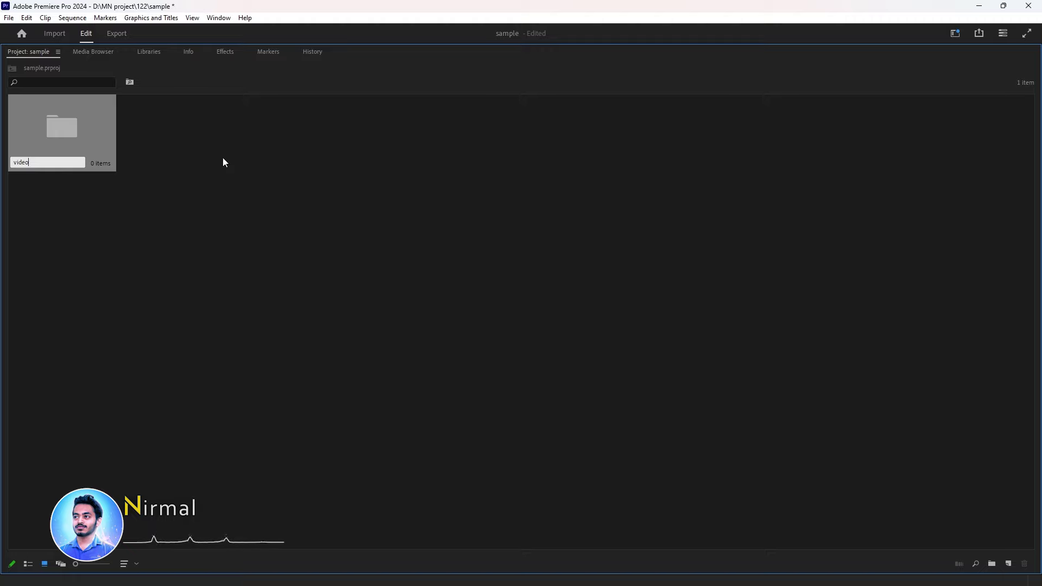
pyautogui.click(215, 181)
pyautogui.click(100, 159)
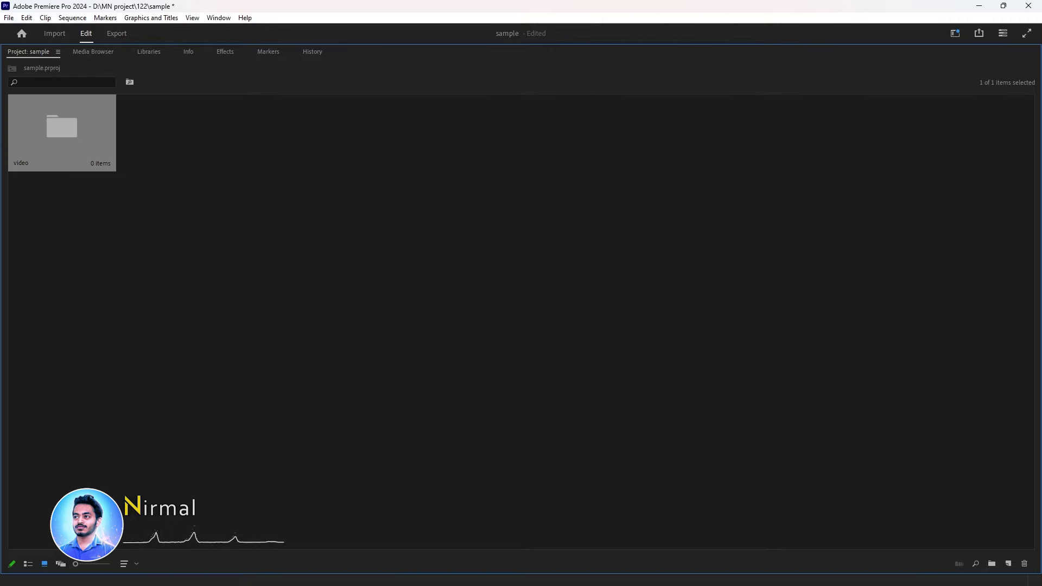
pyautogui.click(390, 573)
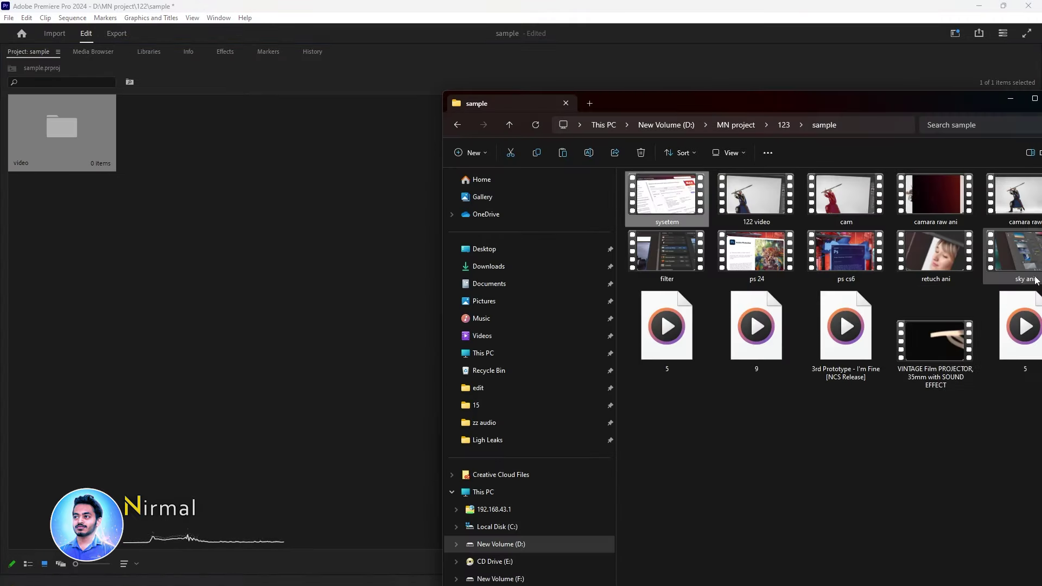
# Drop the ten video clips into the video bin and check its contents.
pyautogui.keyDown('shift'); pyautogui.click(1025, 261); pyautogui.keyUp('shift')
pyautogui.moveTo(1025, 261); pyautogui.dragTo(84, 125)
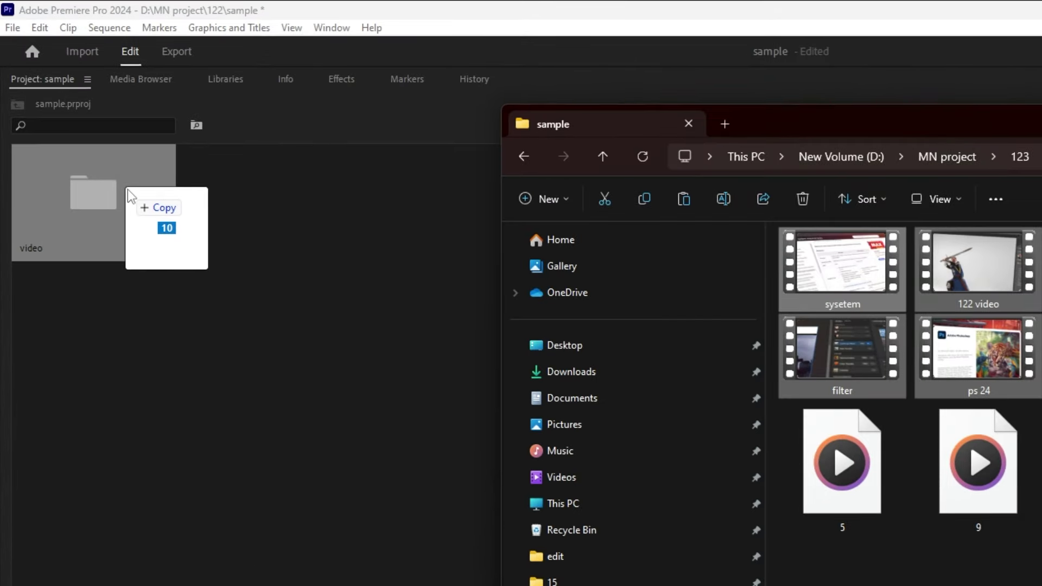
pyautogui.moveTo(128, 190); pyautogui.dragTo(128, 191)
pyautogui.click(297, 427)
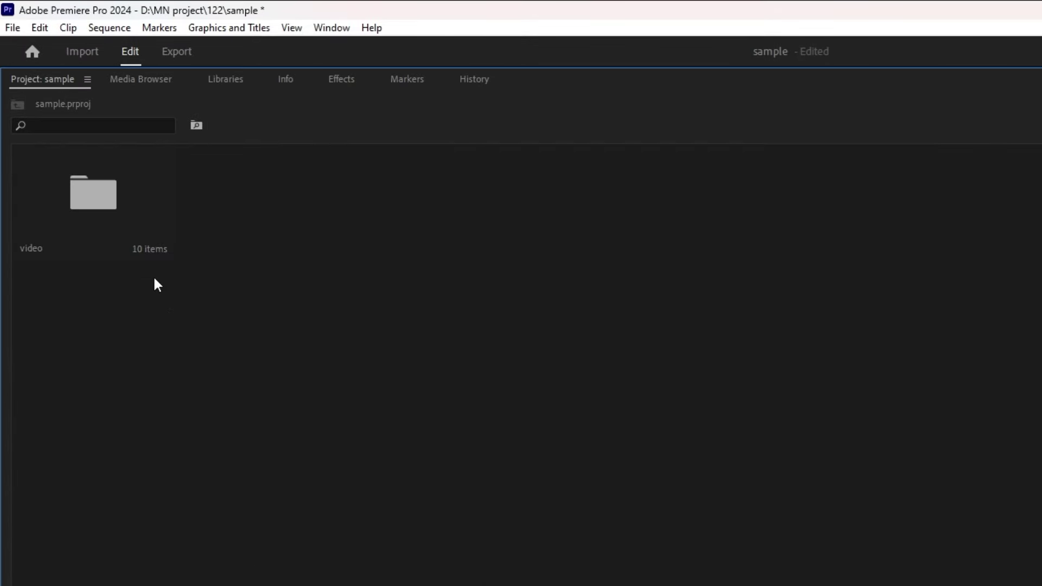
pyautogui.doubleClick(116, 206)
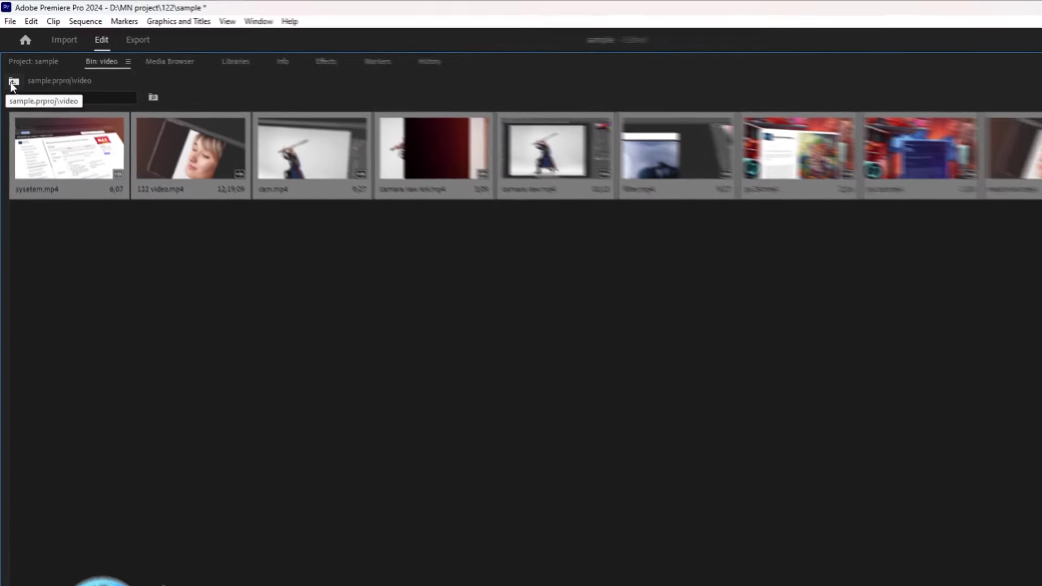
pyautogui.click(11, 71)
# Create an 'audio effect' bin with three files, and add the 3rd Prototype and vintage projector files.
pyautogui.rightClick(206, 196)
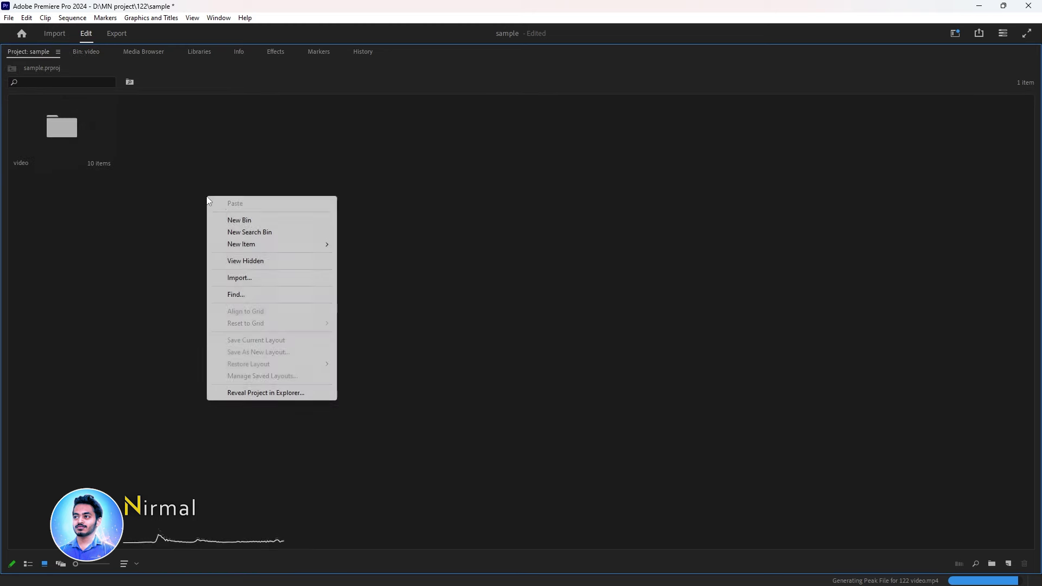
pyautogui.click(240, 220)
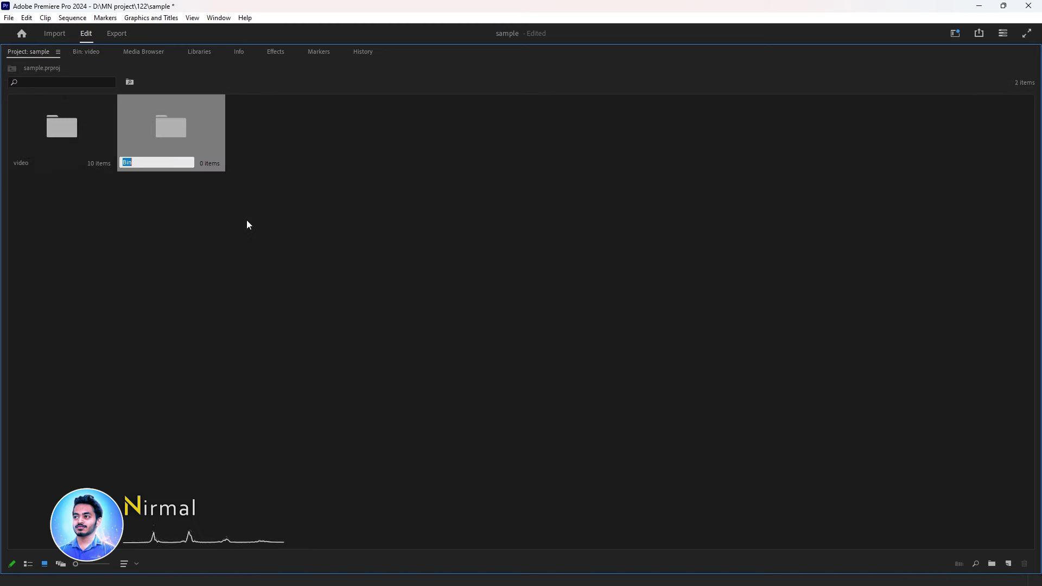
pyautogui.write('audio effect')
pyautogui.press('Return')
pyautogui.moveTo(157, 130); pyautogui.dragTo(157, 130)
pyautogui.moveTo(825, 438)
pyautogui.mouseDown()
pyautogui.moveTo(707, 317)
pyautogui.moveTo(186, 282)
pyautogui.mouseUp()
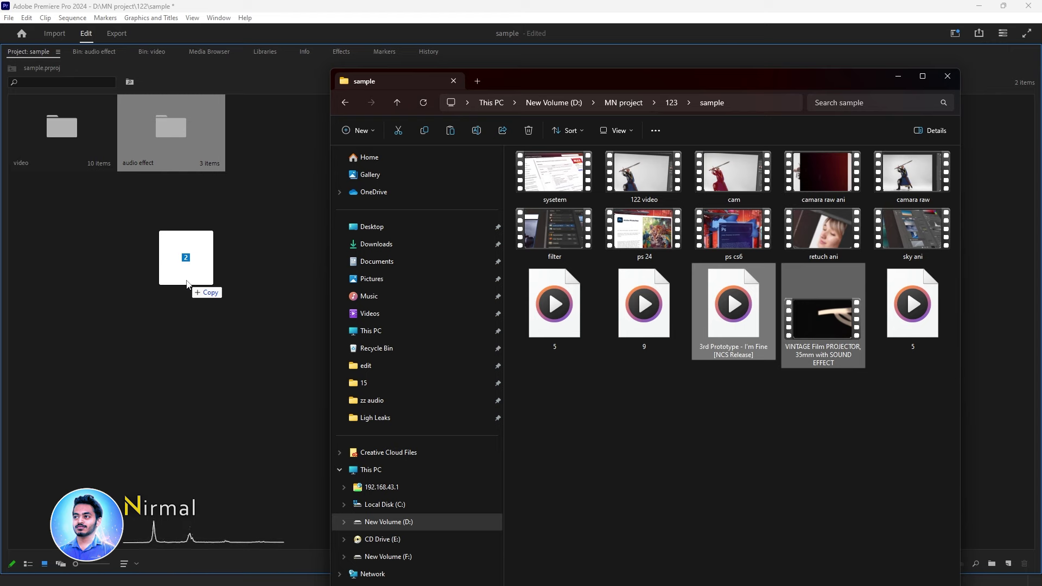
pyautogui.moveTo(186, 282); pyautogui.dragTo(187, 283)
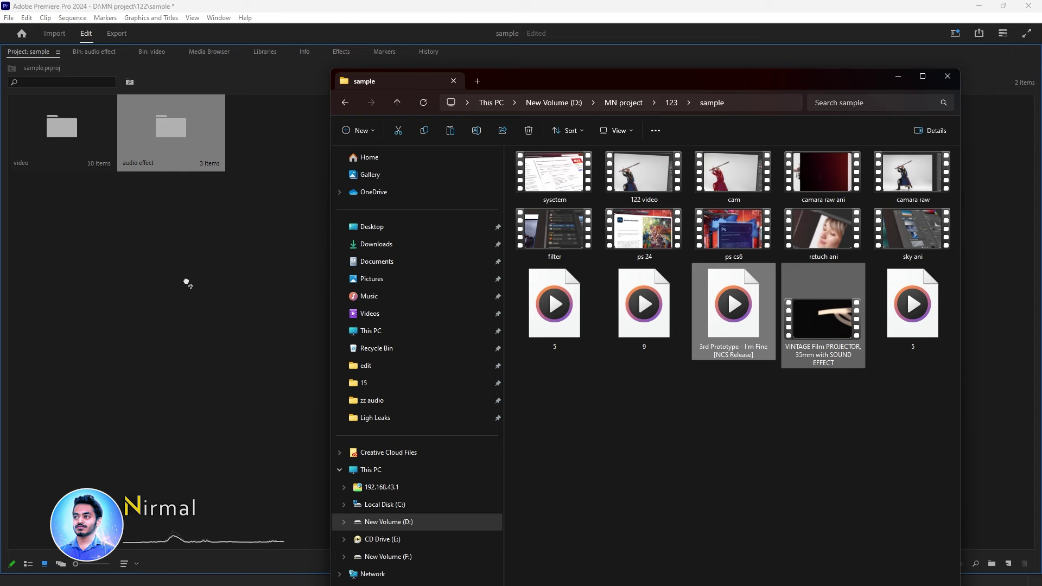
pyautogui.click(237, 304)
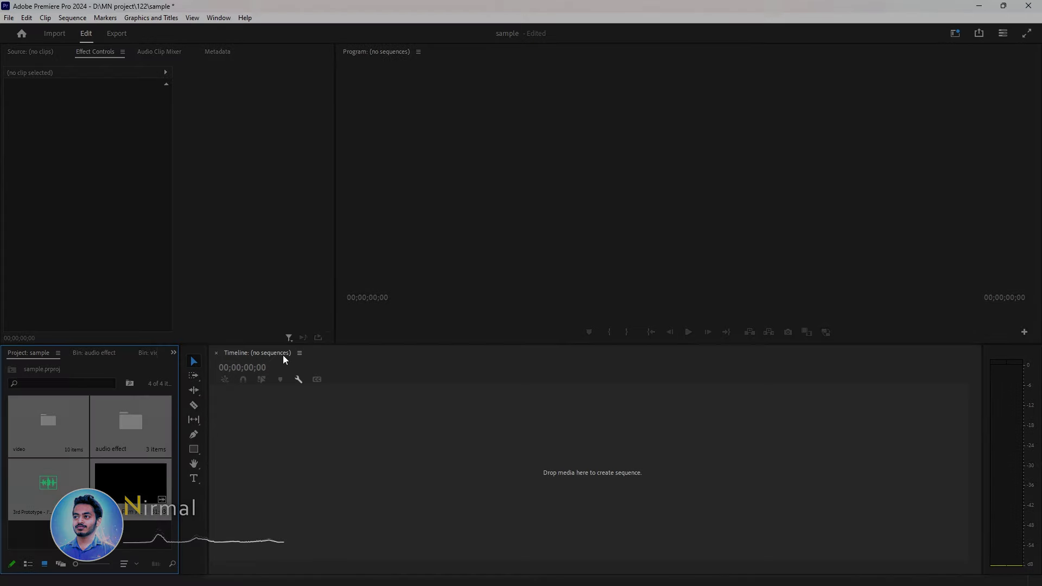
# Browse the Import and Edit workspaces and the panel list, then pick up the 3rd Prototype audio.
pyautogui.click(683, 215)
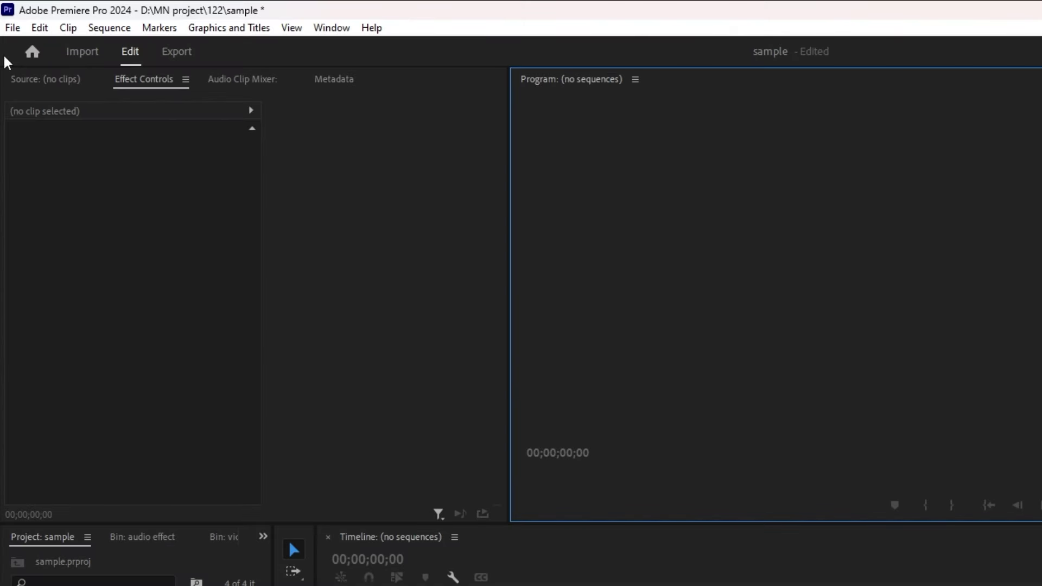
pyautogui.click(83, 53)
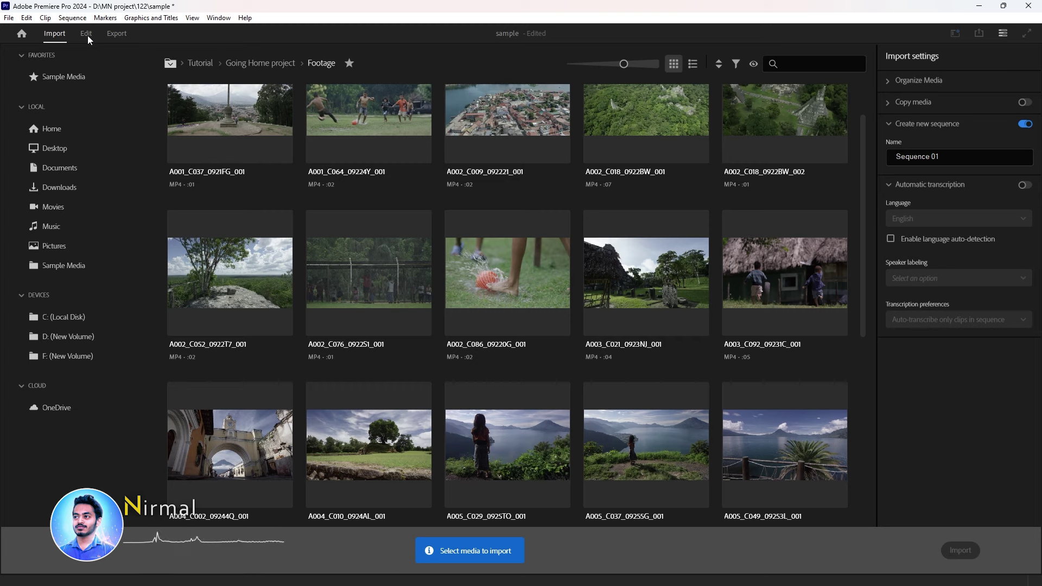
pyautogui.click(87, 34)
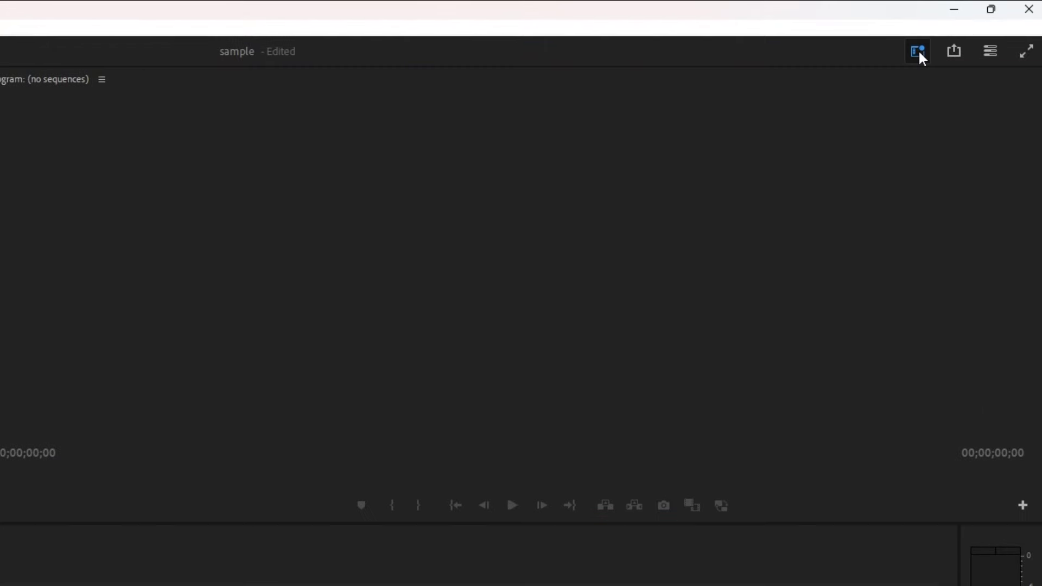
pyautogui.click(919, 53)
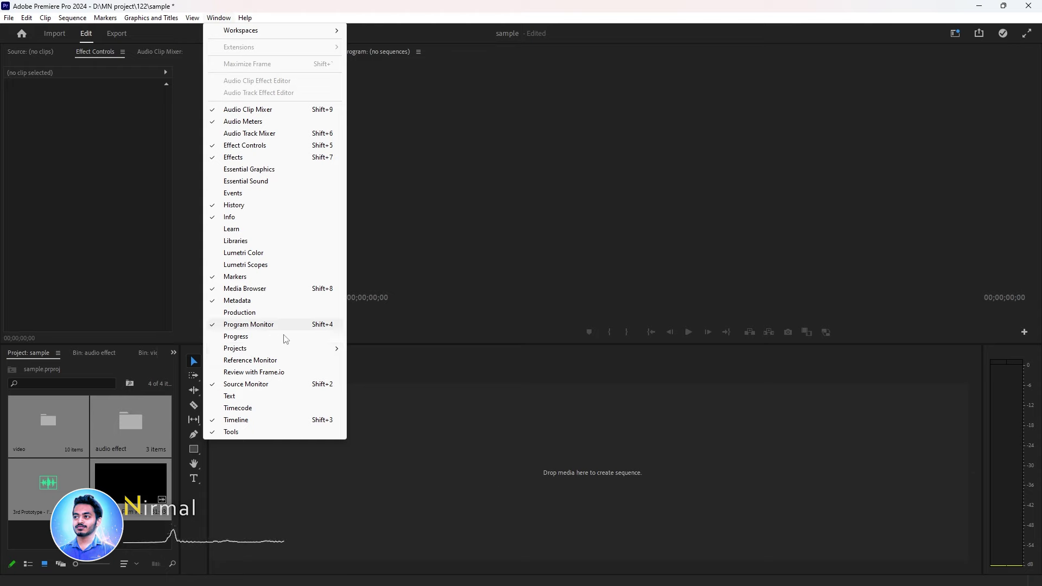
pyautogui.click(460, 494)
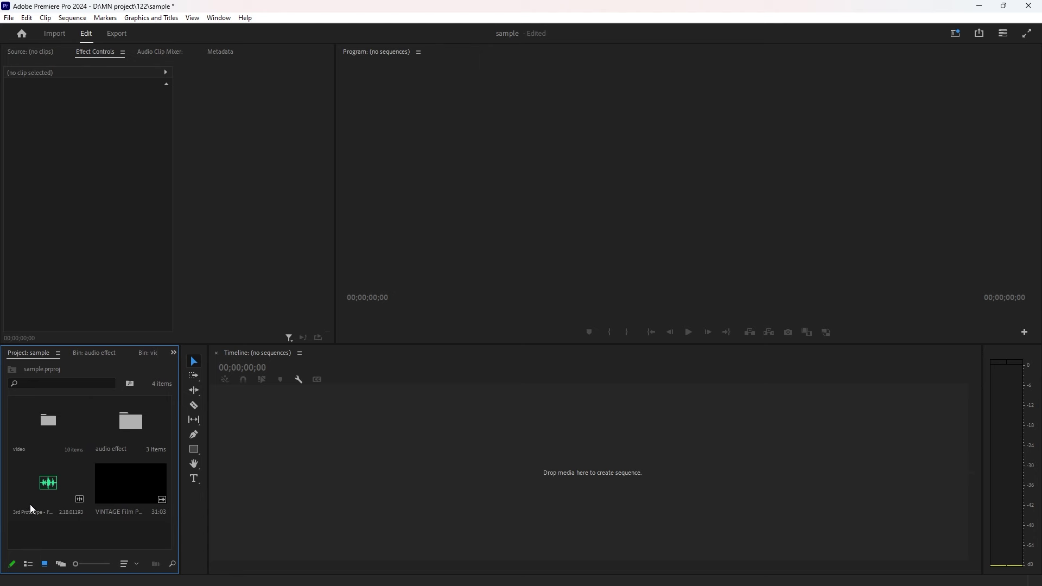
pyautogui.moveTo(46, 489); pyautogui.dragTo(212, 505)
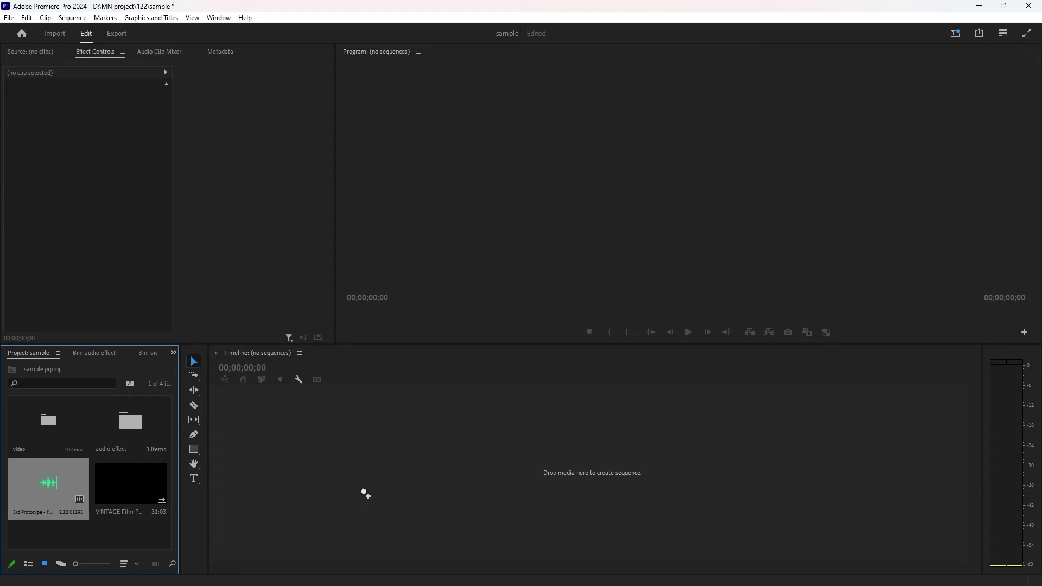
# Create a sequence from the 3rd Prototype audio and place sysetem.mp4 near 0:14.
pyautogui.moveTo(364, 492); pyautogui.dragTo(363, 490)
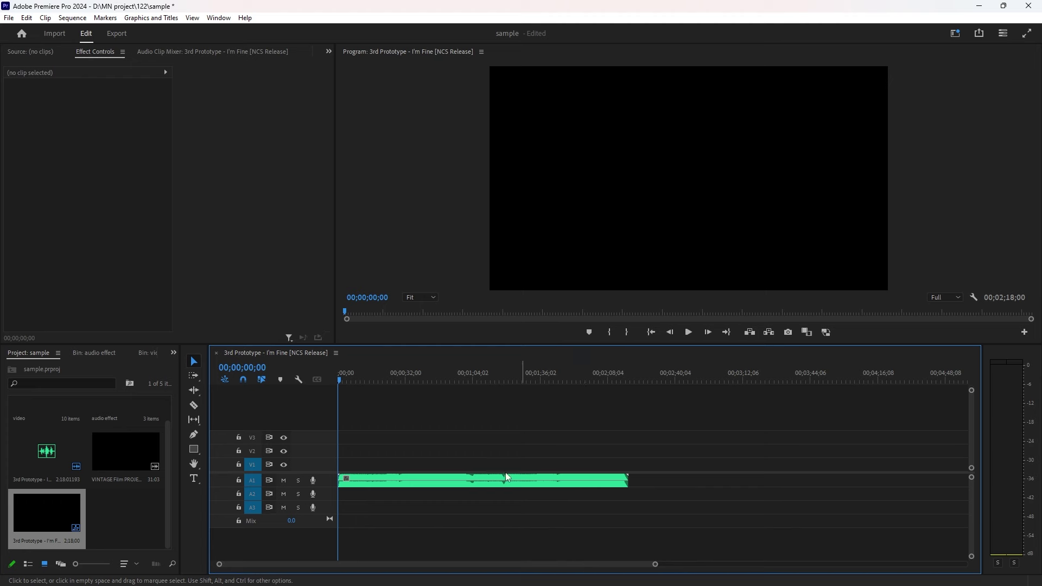
pyautogui.moveTo(416, 507); pyautogui.dragTo(481, 455)
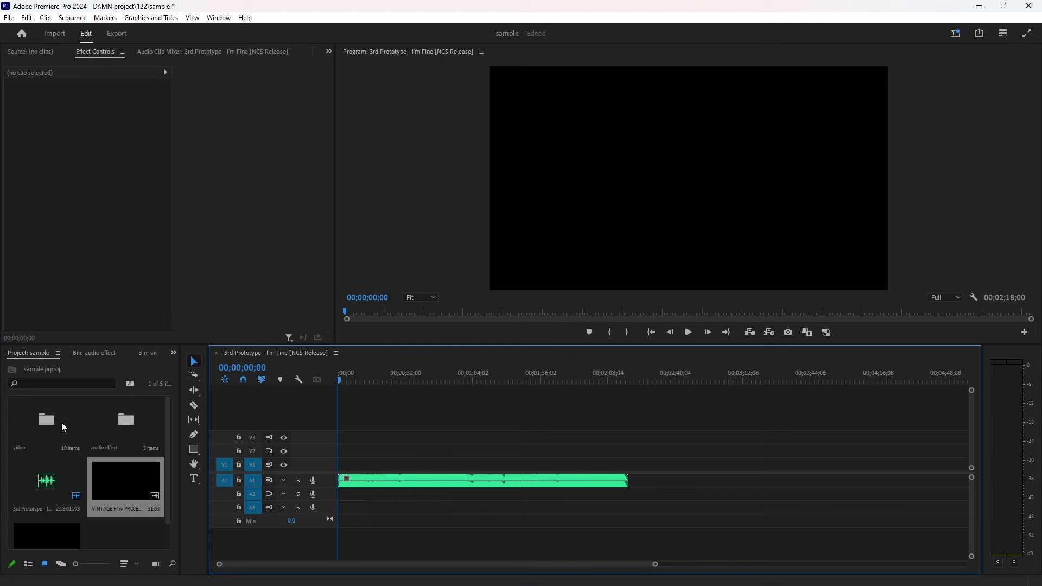
pyautogui.doubleClick(61, 423)
pyautogui.moveTo(63, 426); pyautogui.dragTo(369, 465)
pyautogui.click(375, 378)
pyautogui.moveTo(374, 378); pyautogui.dragTo(375, 380)
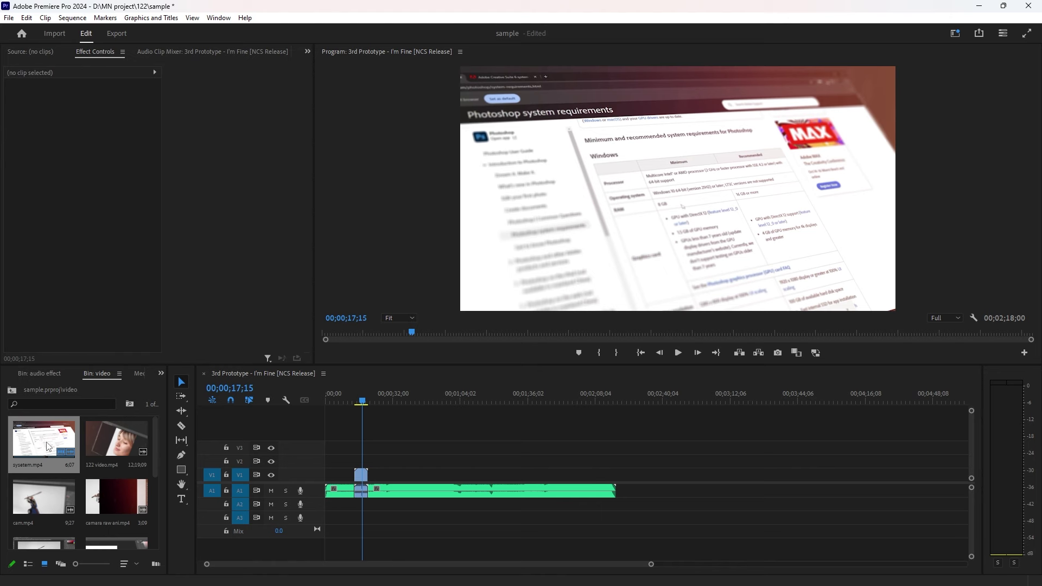
# Preview sysetem.mp4, 122 video.mp4 and cam.mp4, then place a cam.mp4 piece near one minute.
pyautogui.doubleClick(44, 442)
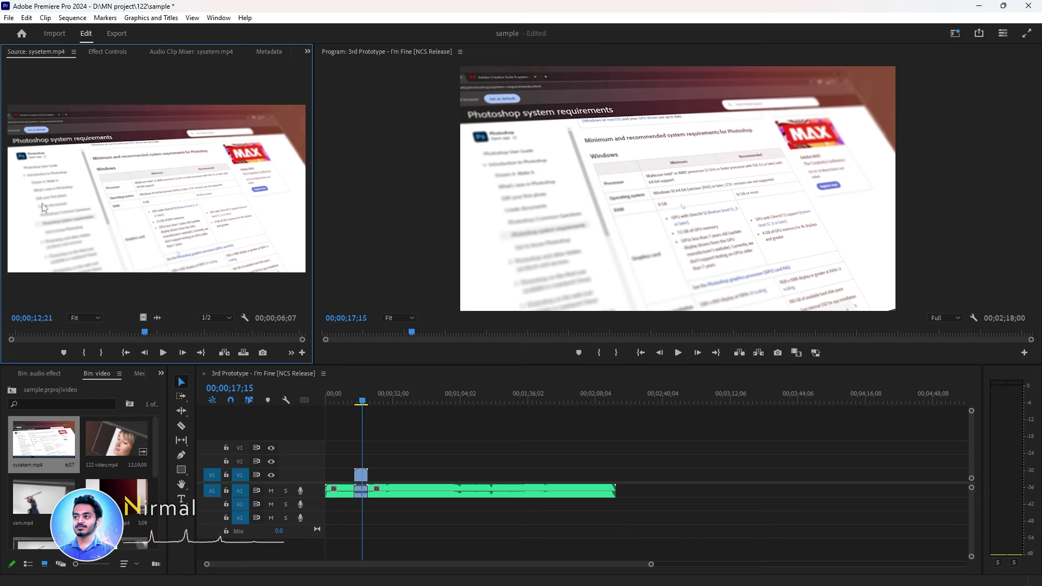
pyautogui.doubleClick(111, 437)
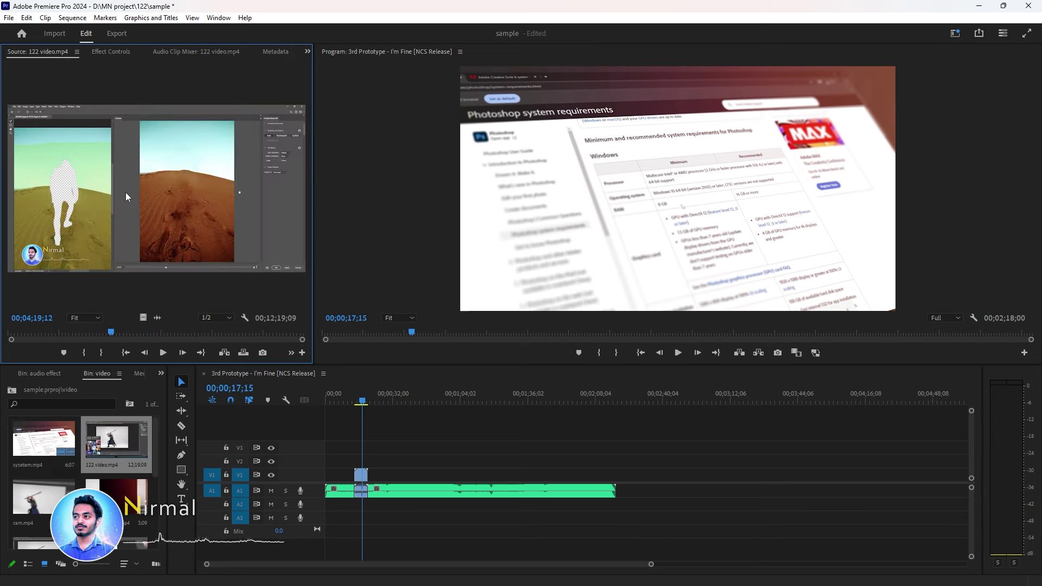
pyautogui.doubleClick(44, 497)
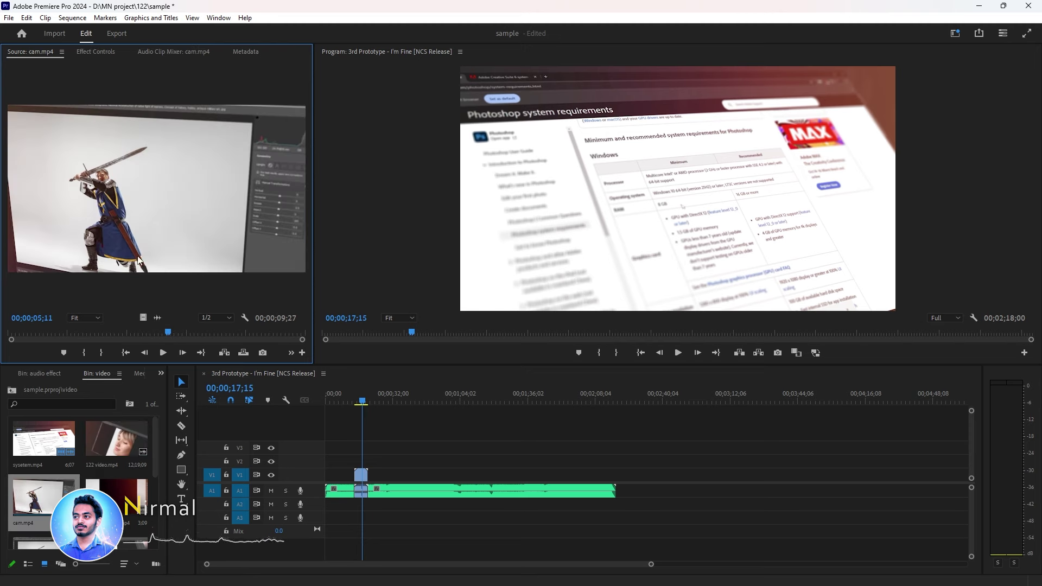
pyautogui.moveTo(145, 334)
pyautogui.mouseDown()
pyautogui.moveTo(90, 325)
pyautogui.moveTo(291, 334)
pyautogui.moveTo(117, 331)
pyautogui.mouseUp()
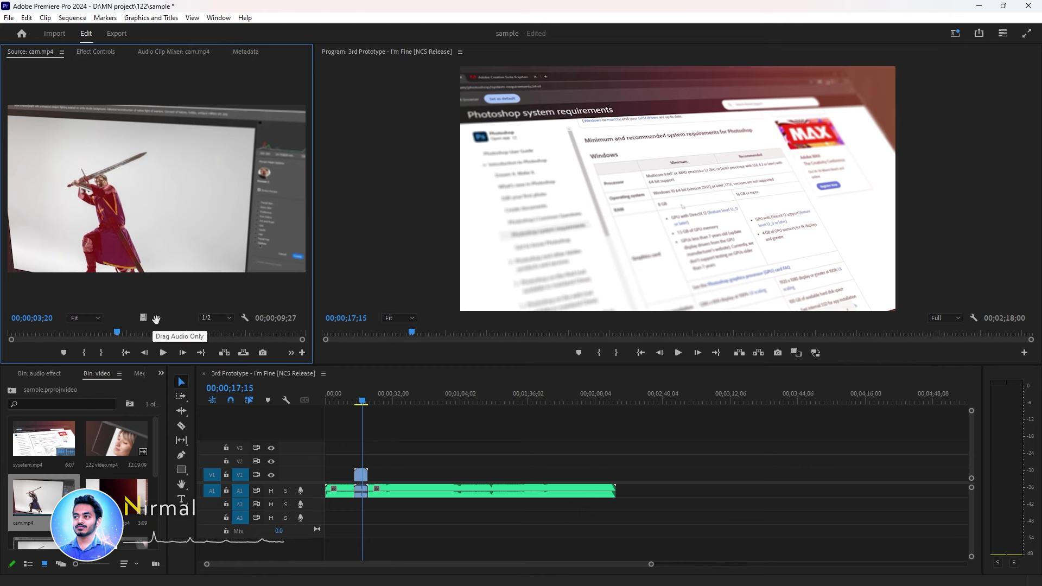
pyautogui.moveTo(143, 317)
pyautogui.mouseDown()
pyautogui.moveTo(410, 476)
pyautogui.moveTo(201, 294)
pyautogui.mouseUp()
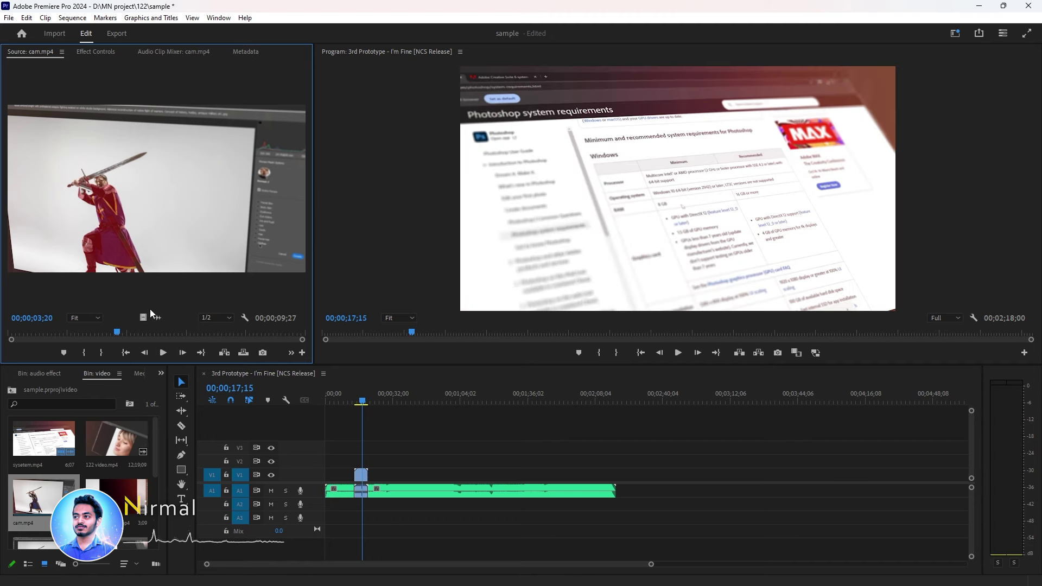
pyautogui.moveTo(143, 317); pyautogui.dragTo(426, 480)
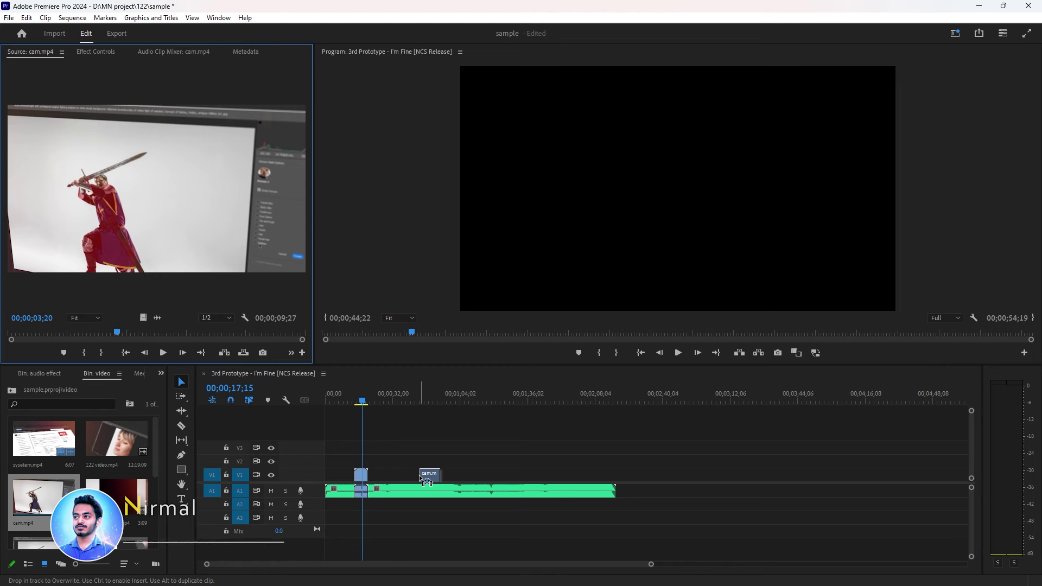
pyautogui.moveTo(426, 480); pyautogui.dragTo(441, 510)
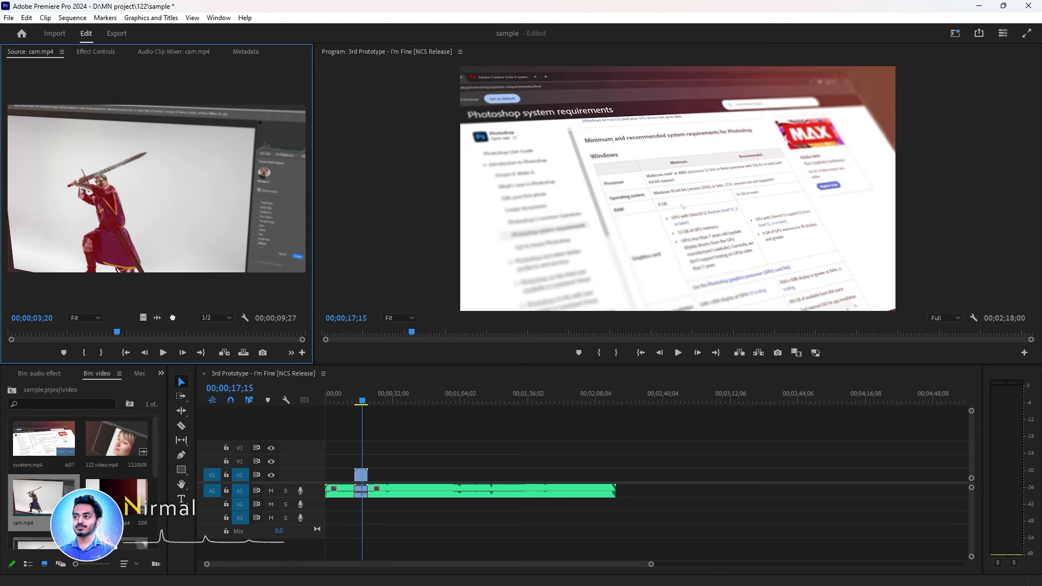
pyautogui.moveTo(441, 510); pyautogui.dragTo(426, 412)
pyautogui.moveTo(153, 169); pyautogui.dragTo(434, 396)
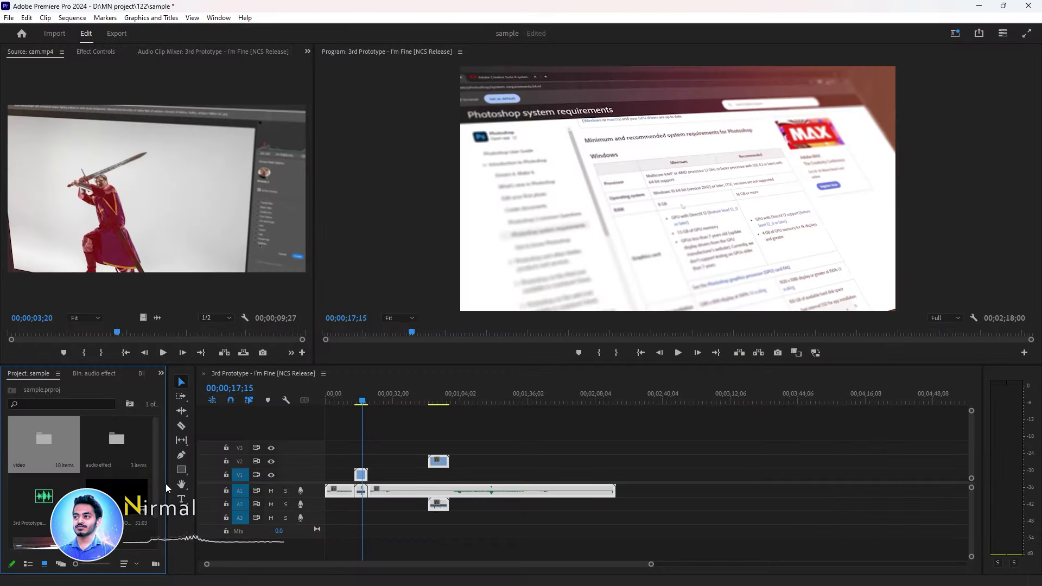
# Toggle the Project panel's full-window view and widen it to show more thumbnails.
pyautogui.press('`')
pyautogui.press('`')
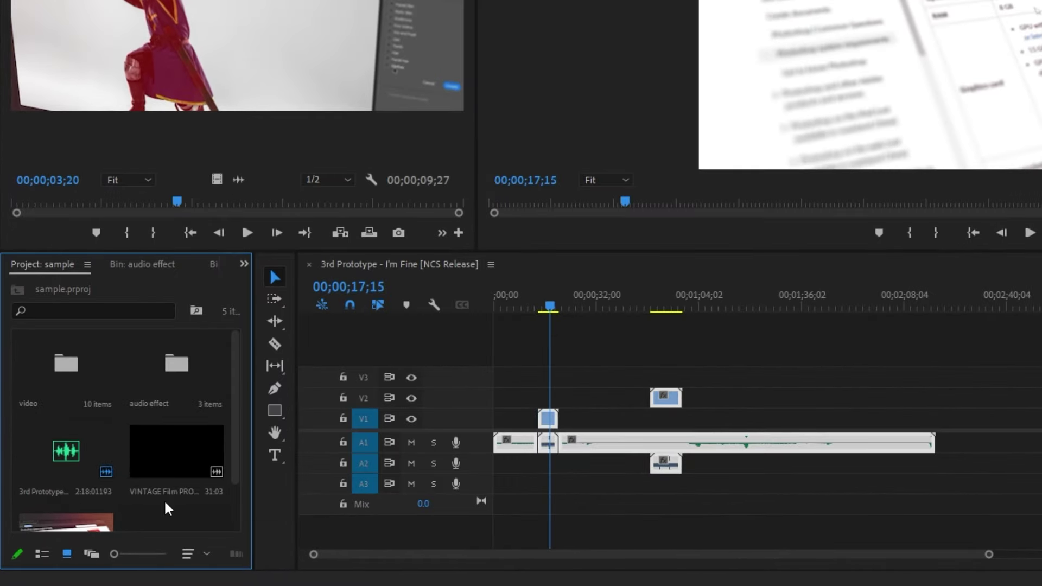
pyautogui.press('`')
pyautogui.press('`')
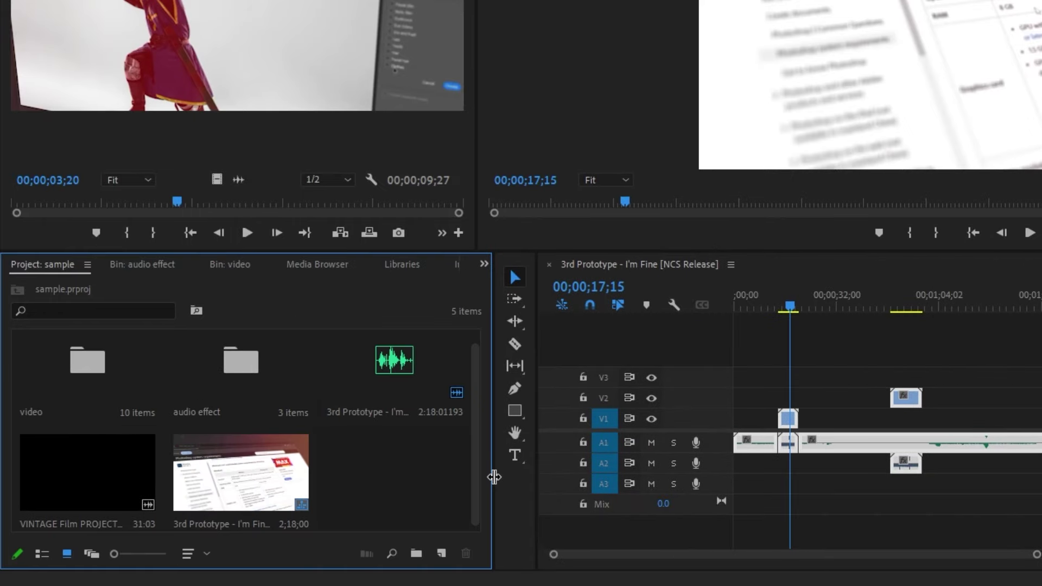
pyautogui.moveTo(255, 471); pyautogui.dragTo(462, 472)
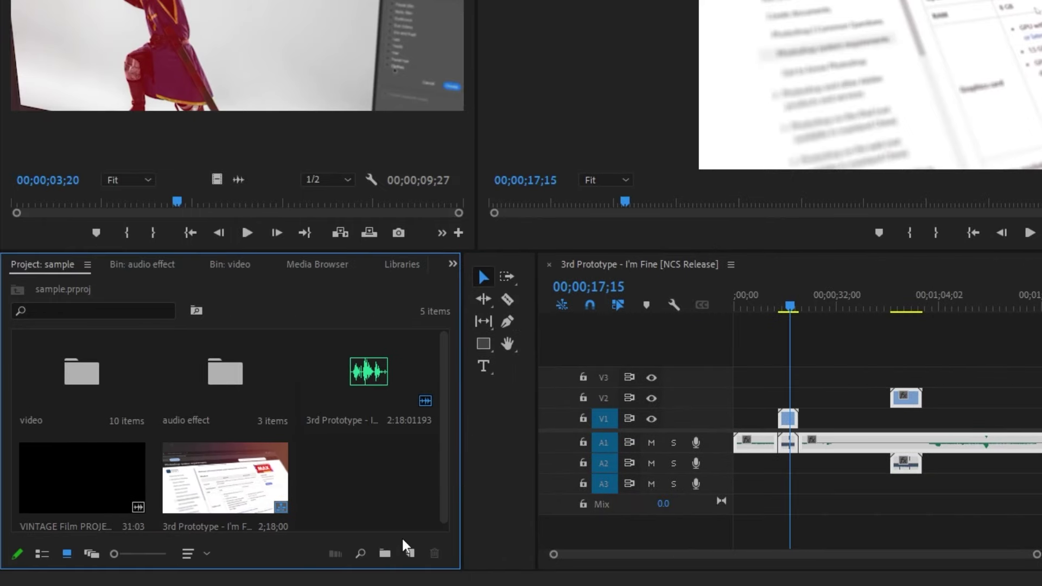
# Create an HD 1080p 23.976 fps sequence named 'sample 2'.
pyautogui.click(410, 556)
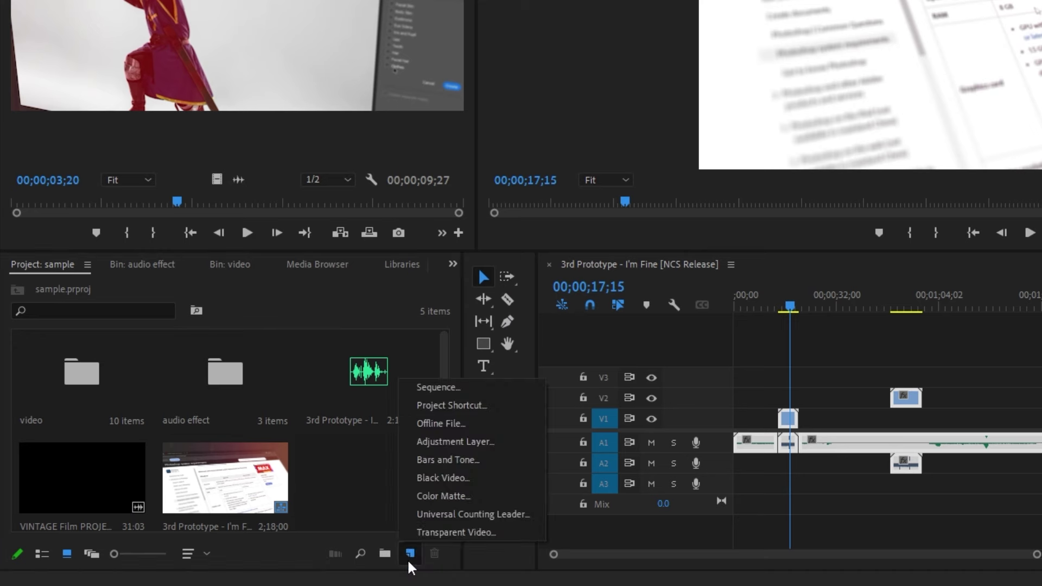
pyautogui.click(460, 384)
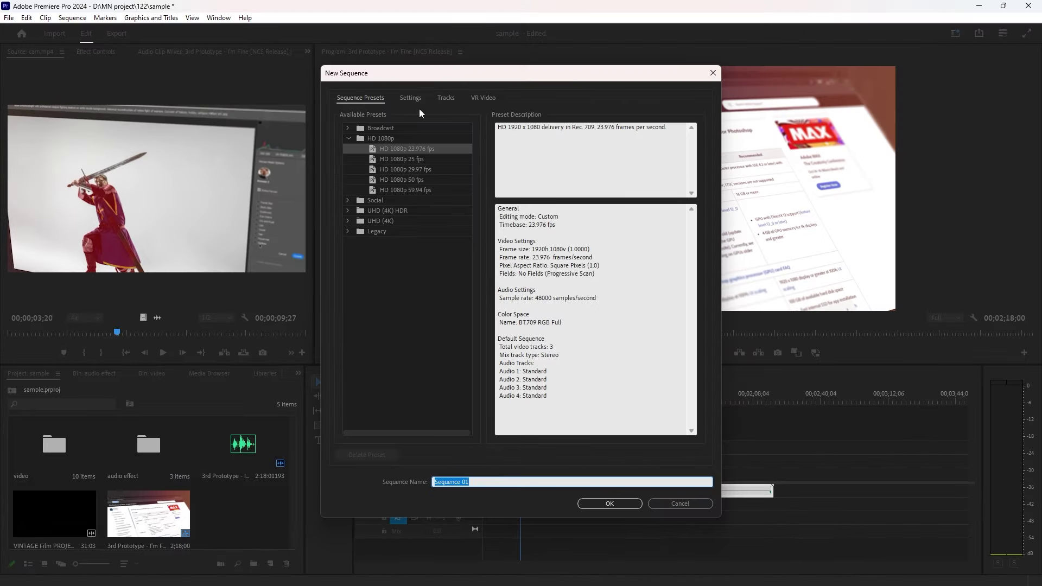
pyautogui.click(409, 101)
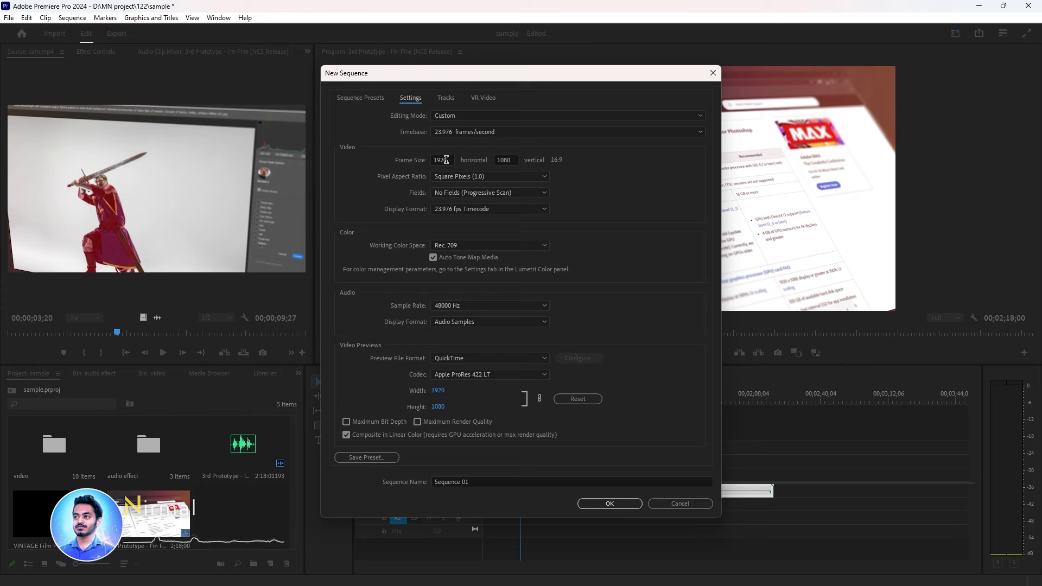
pyautogui.click(360, 99)
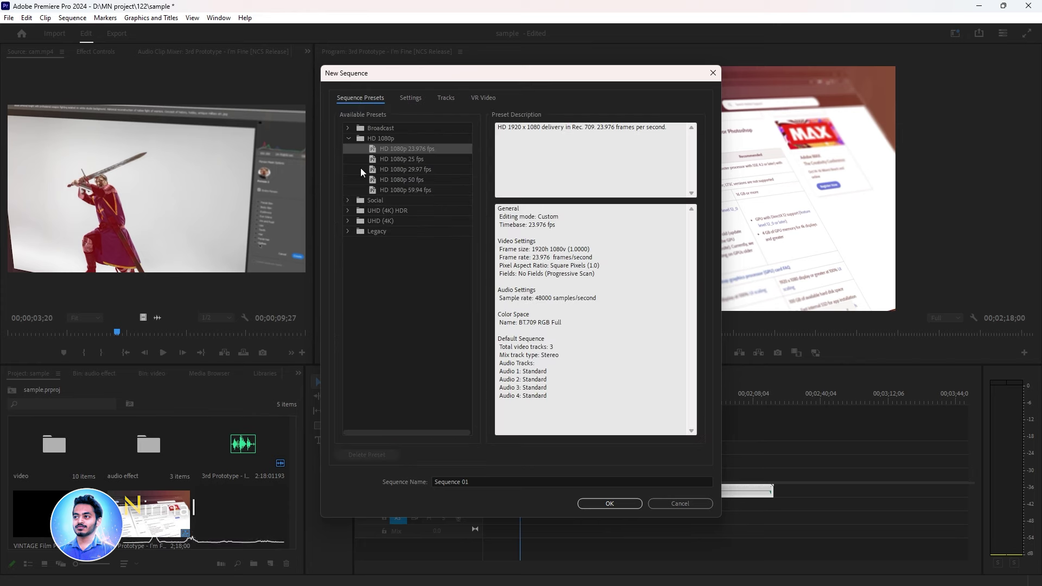
pyautogui.click(347, 200)
pyautogui.click(347, 200)
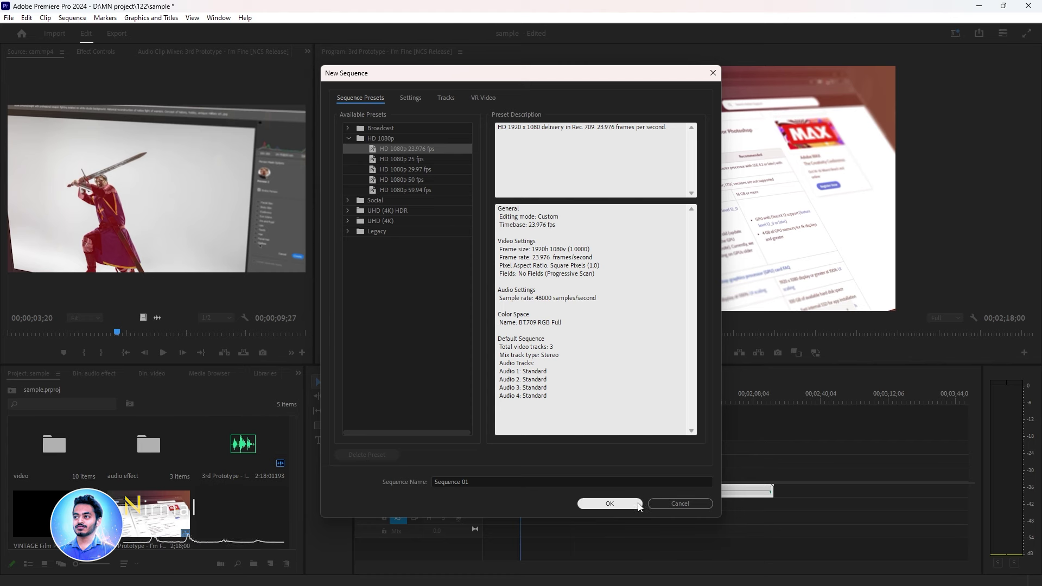
pyautogui.click(456, 481)
pyautogui.write('sample 2')
pyautogui.press('Return')
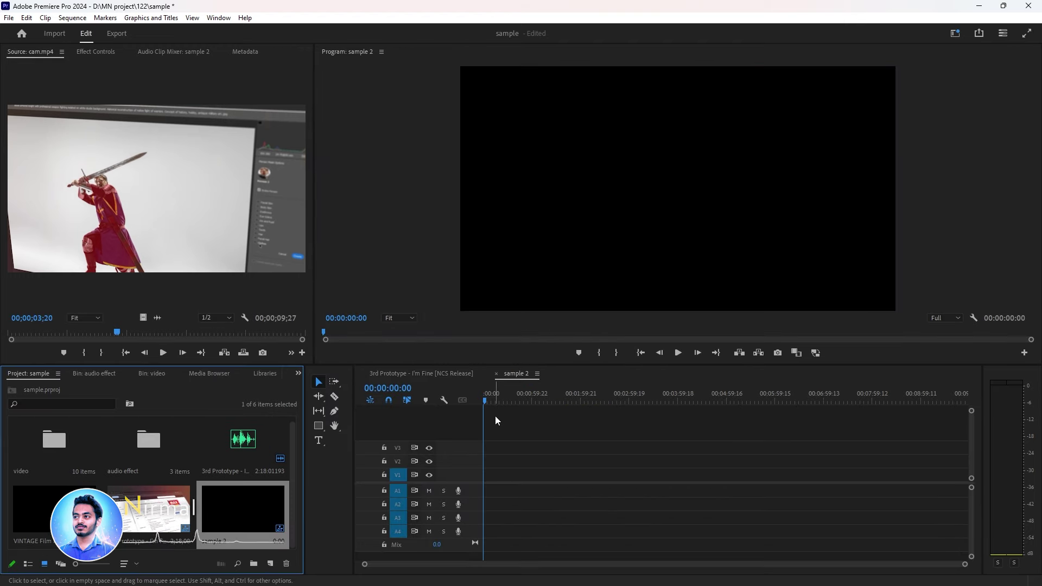
# Switch between the sample 2 and 3rd Prototype timelines, then maximize the project items.
pyautogui.moveTo(510, 400)
pyautogui.mouseDown()
pyautogui.moveTo(766, 407)
pyautogui.moveTo(424, 400)
pyautogui.mouseUp()
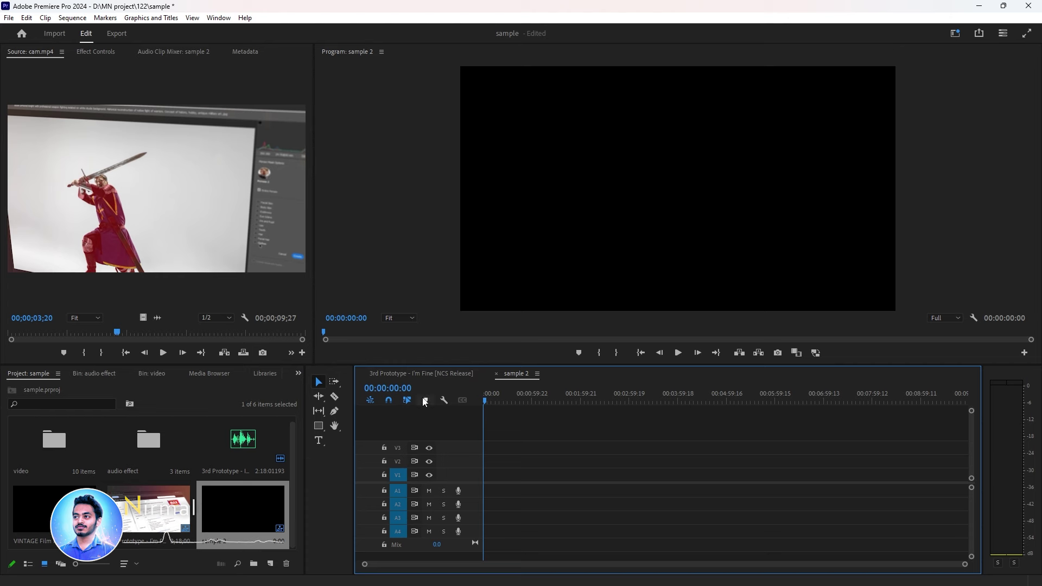
pyautogui.click(429, 374)
pyautogui.click(516, 375)
pyautogui.click(454, 372)
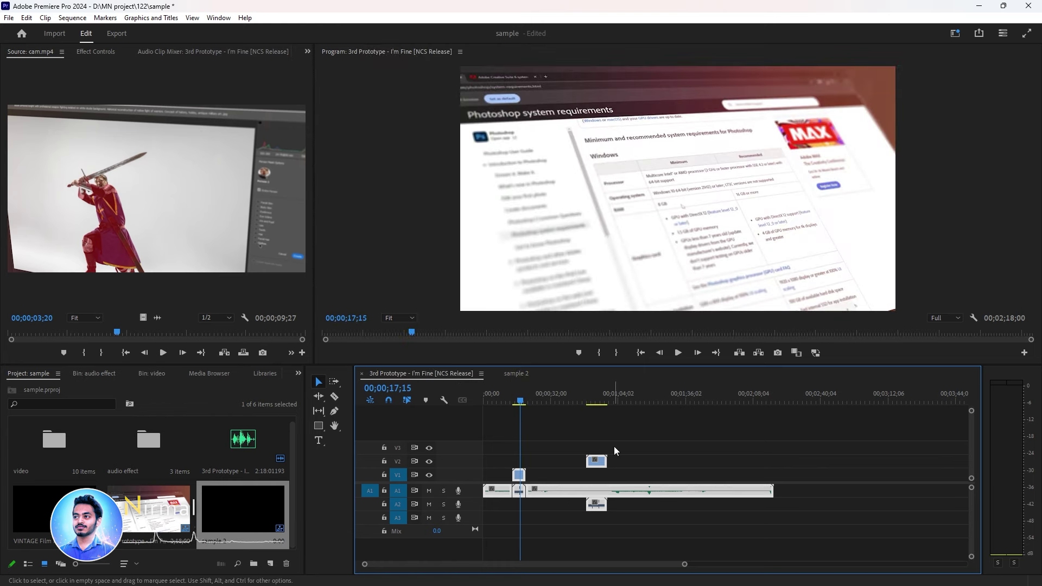
pyautogui.press('`')
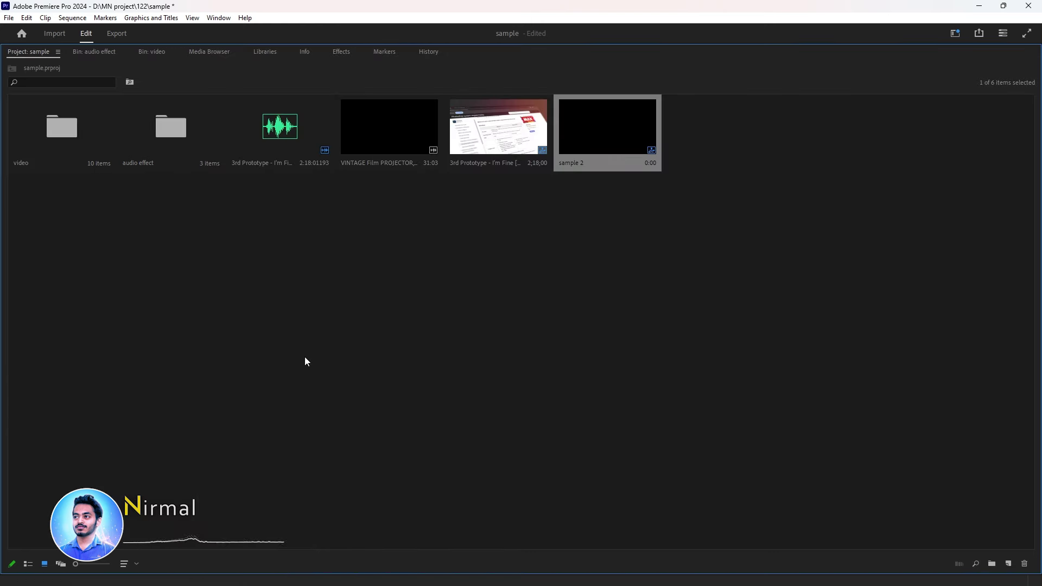
# Open the video bin in its own tab to review sysetem.mp4, cam.mp4 and filter.mp4.
pyautogui.click(546, 157)
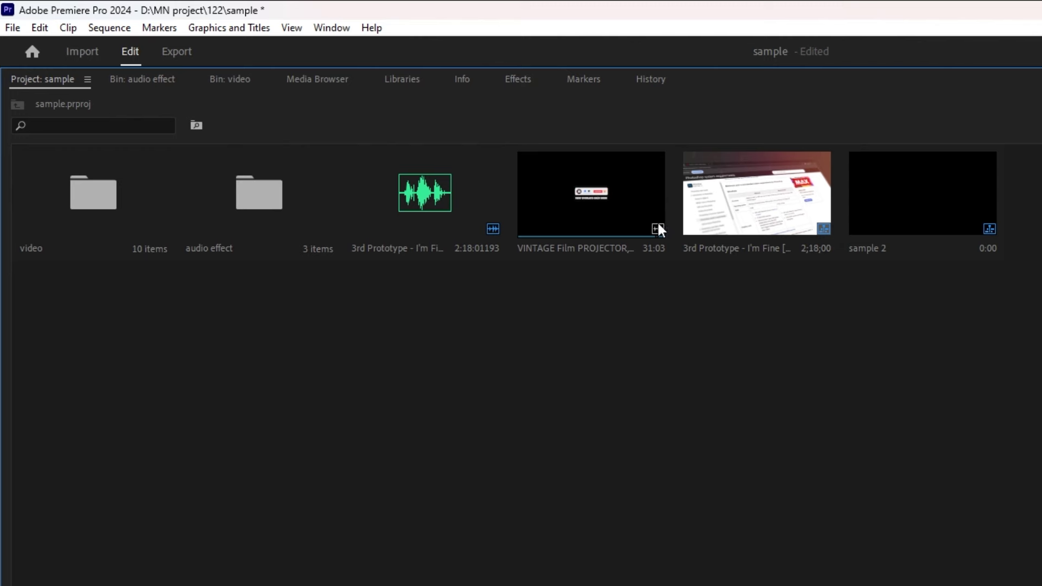
pyautogui.click(105, 232)
pyautogui.doubleClick(105, 231)
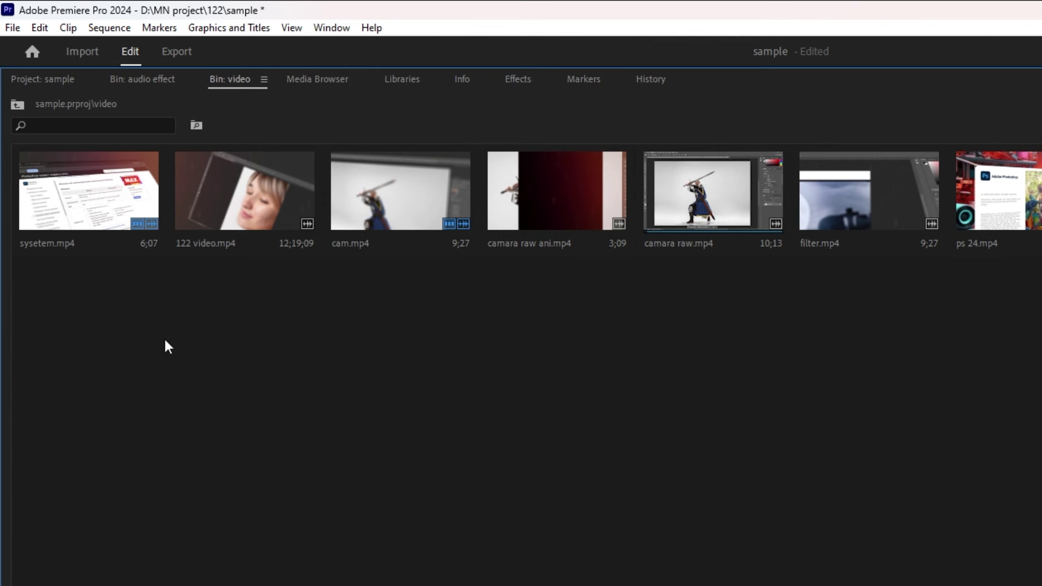
pyautogui.moveTo(141, 226)
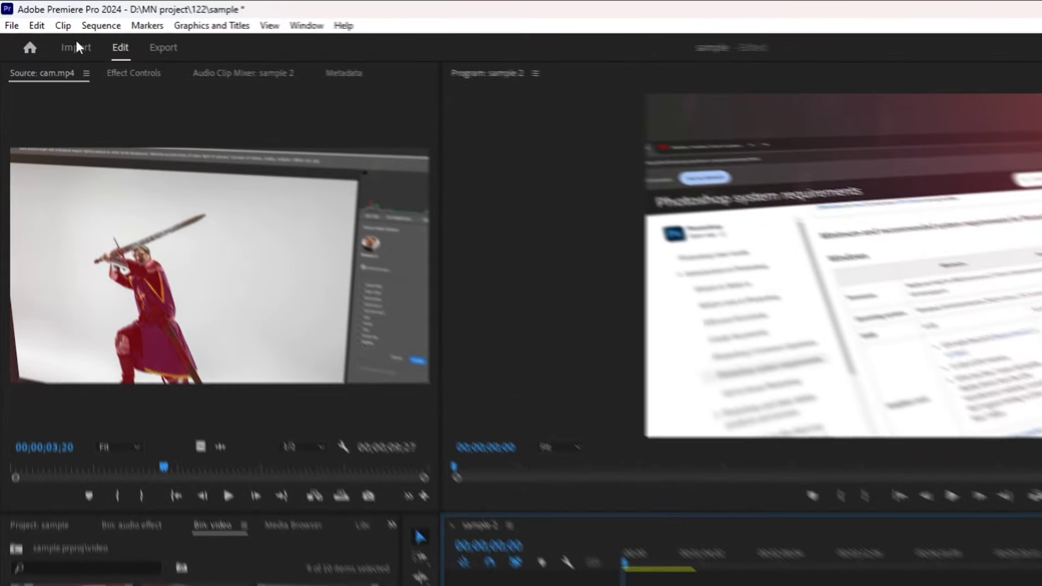
pyautogui.click(27, 19)
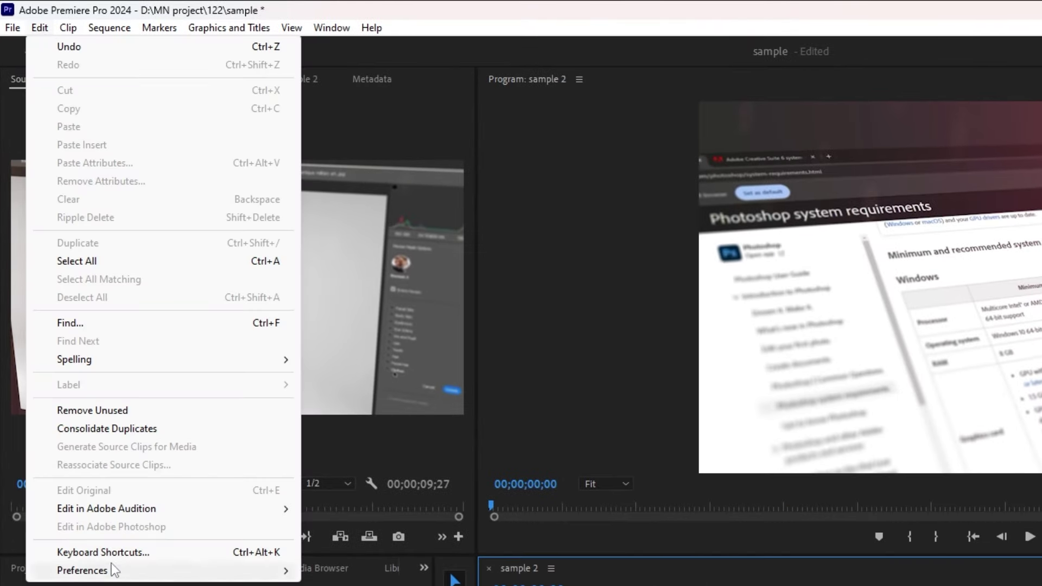
# Browse the Keyboard Shortcuts command list, then return to the sample 2 timeline.
pyautogui.click(84, 556)
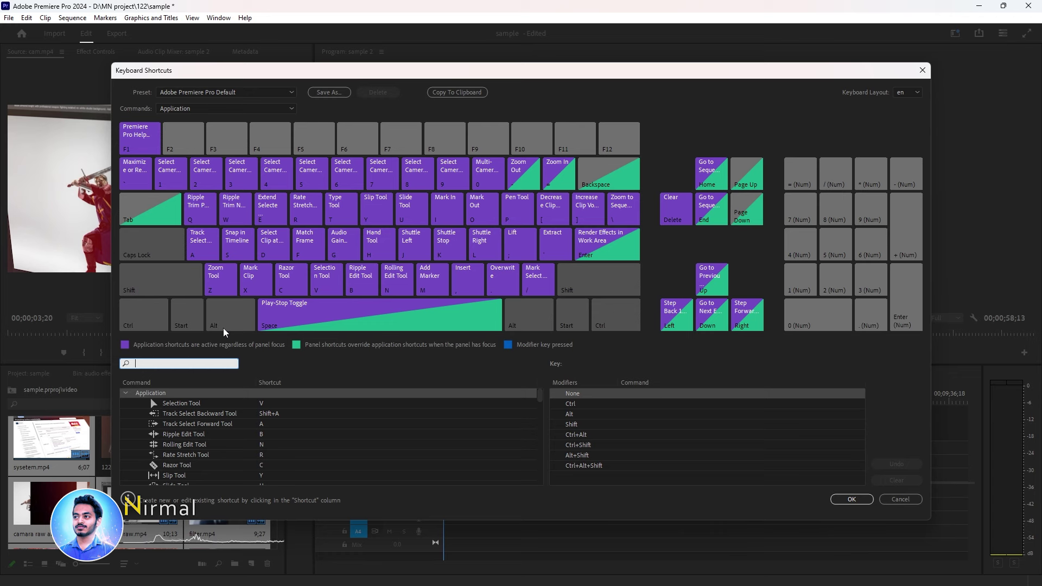
pyautogui.scroll(-2, 275, 402)
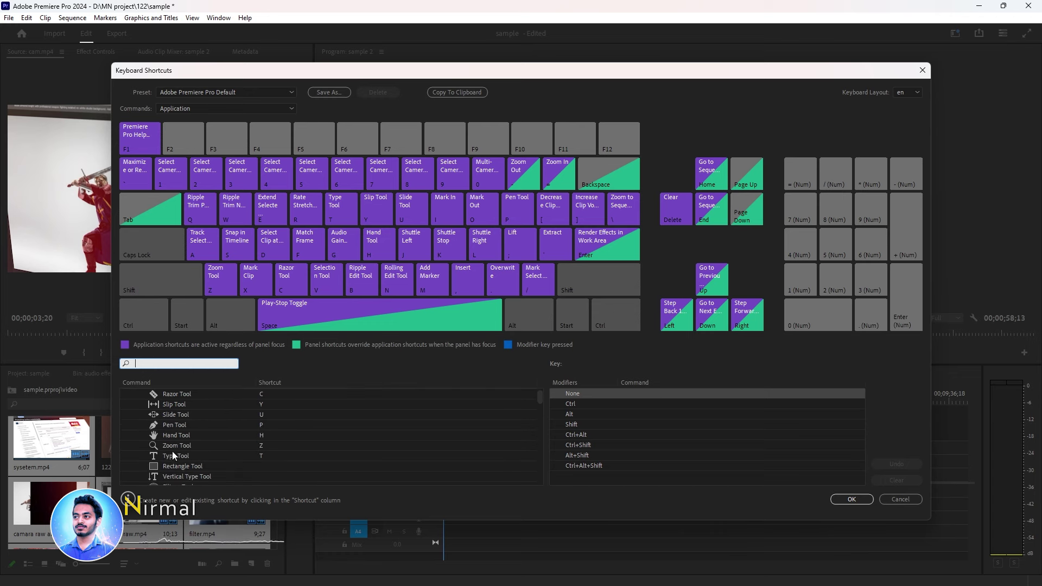
pyautogui.scroll(-1, 171, 451)
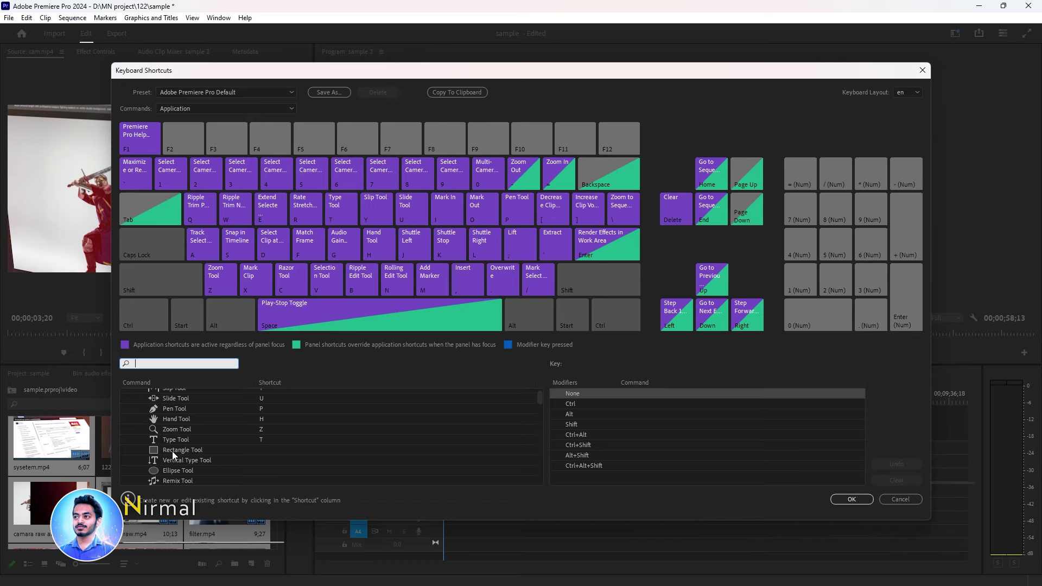
pyautogui.moveTo(540, 405); pyautogui.dragTo(523, 413)
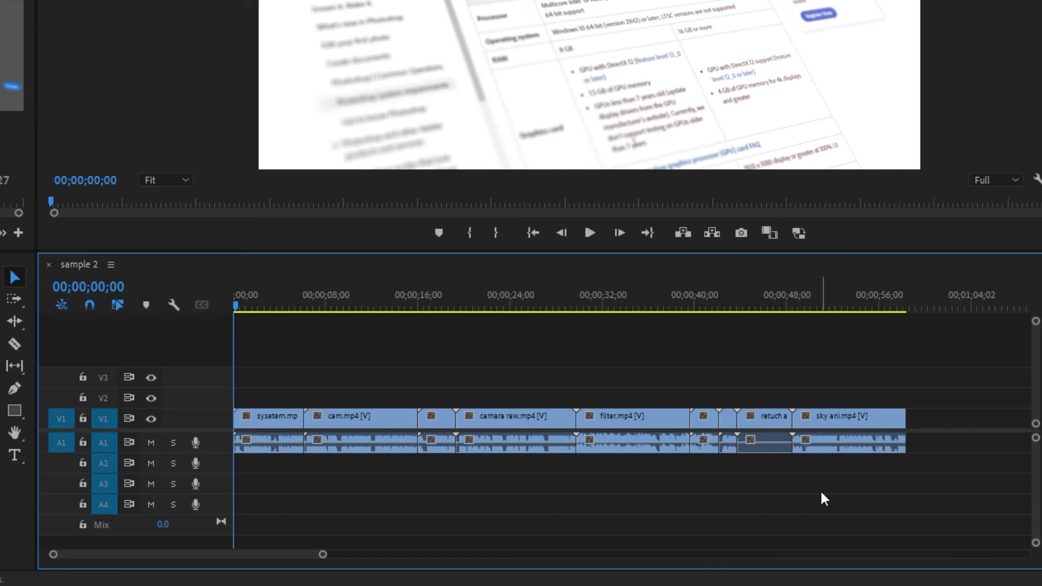
# Select sysetem.mp4, put the playhead at 00;00;04;11 and show its Effect Controls.
pyautogui.click(258, 411)
pyautogui.moveTo(247, 294); pyautogui.dragTo(285, 294)
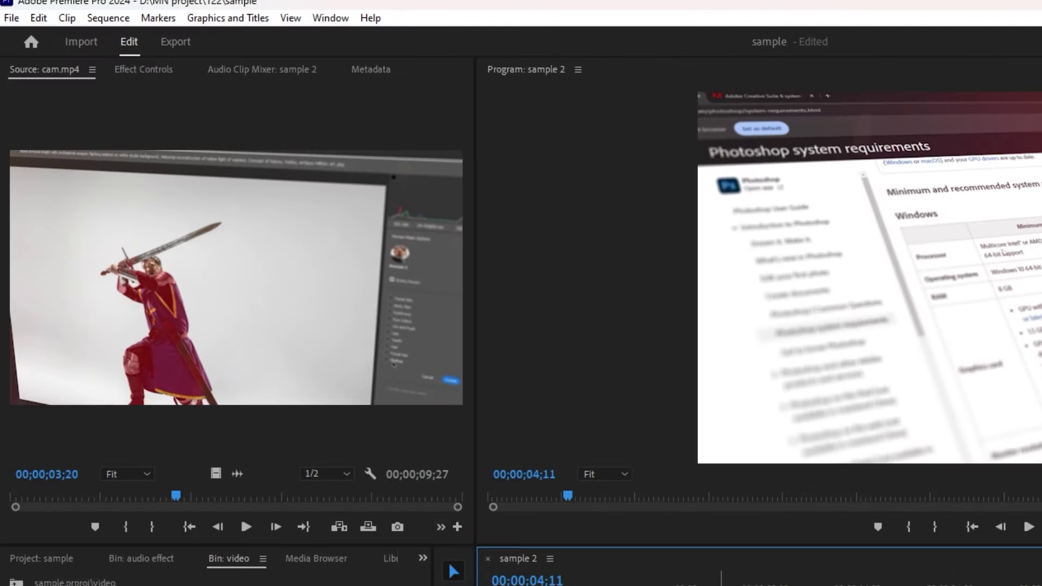
pyautogui.click(144, 70)
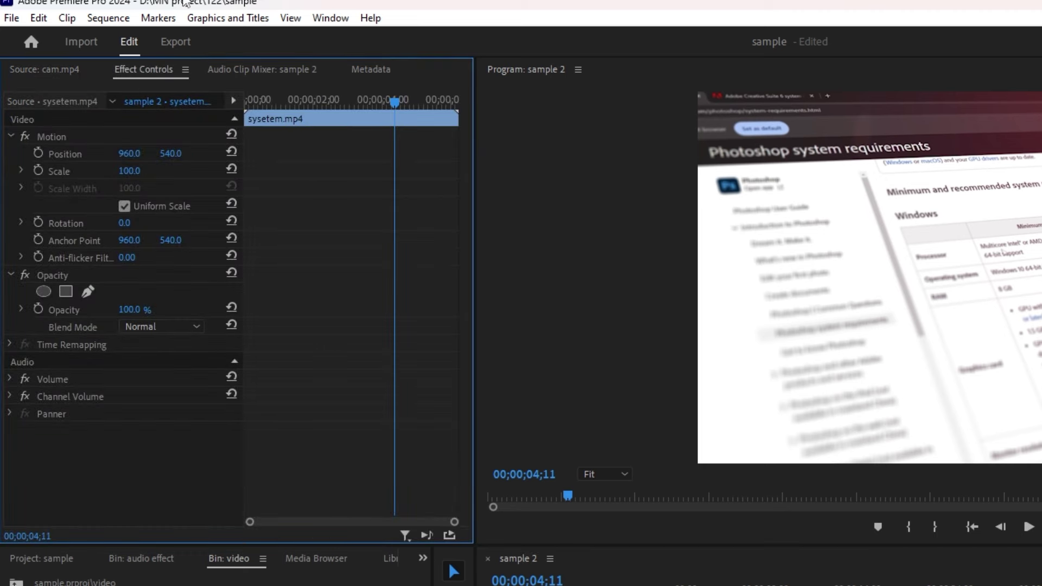
pyautogui.click(331, 18)
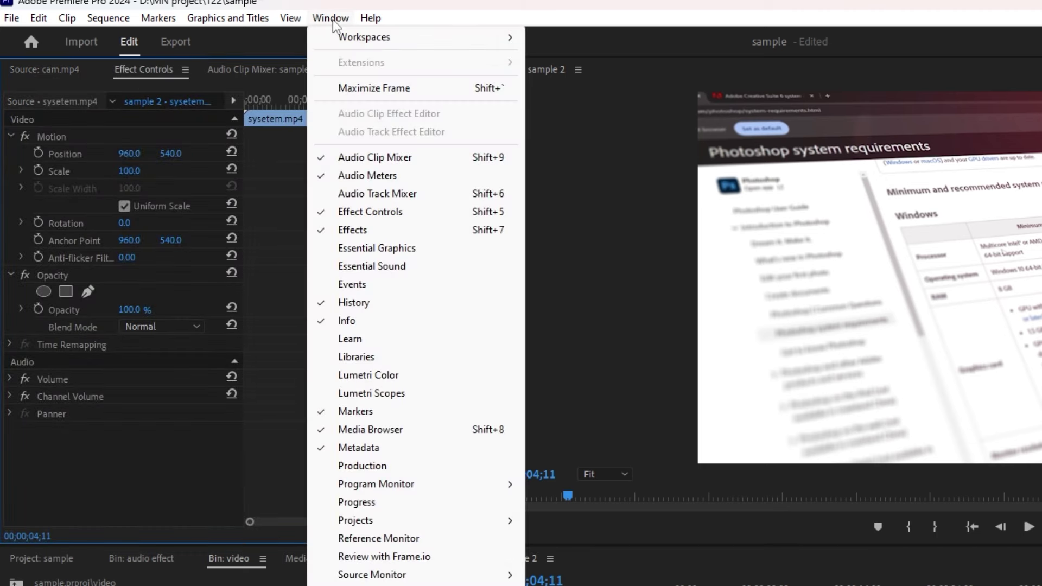
pyautogui.click(334, 20)
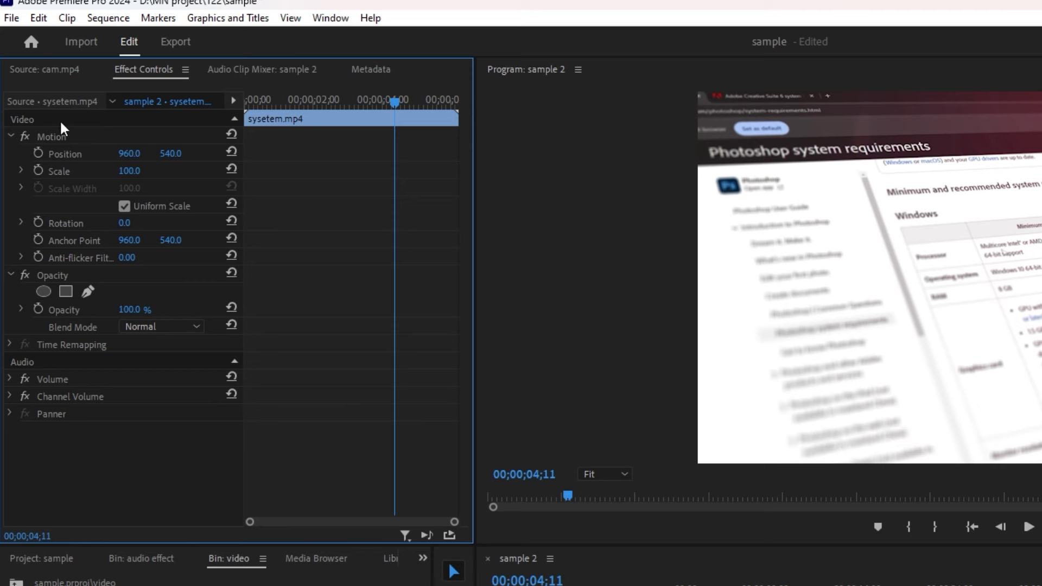
# Scale sysetem.mp4 to 111 and shift it to X 1093, then reset Motion to defaults.
pyautogui.click(11, 136)
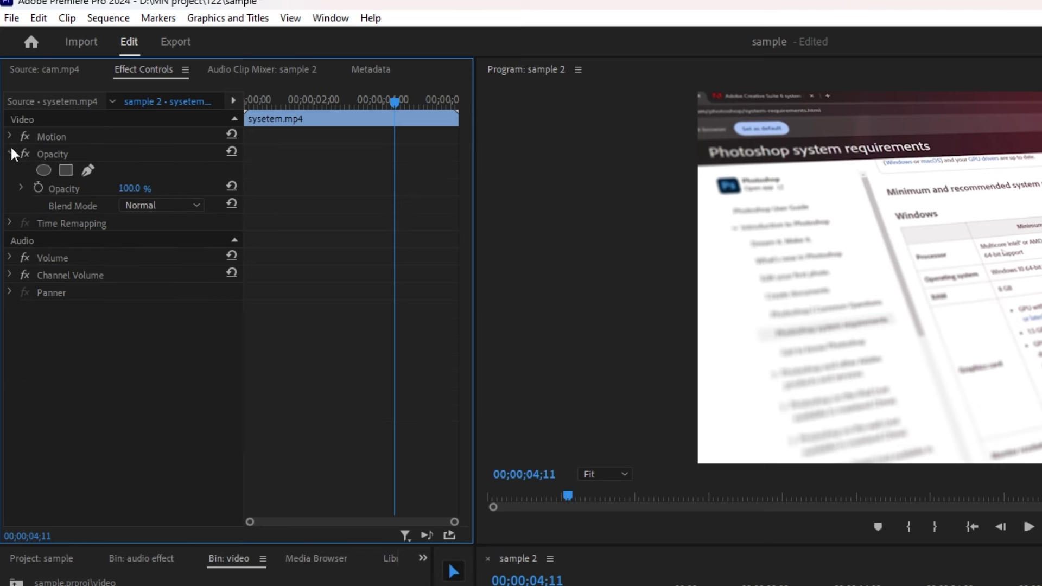
pyautogui.click(11, 154)
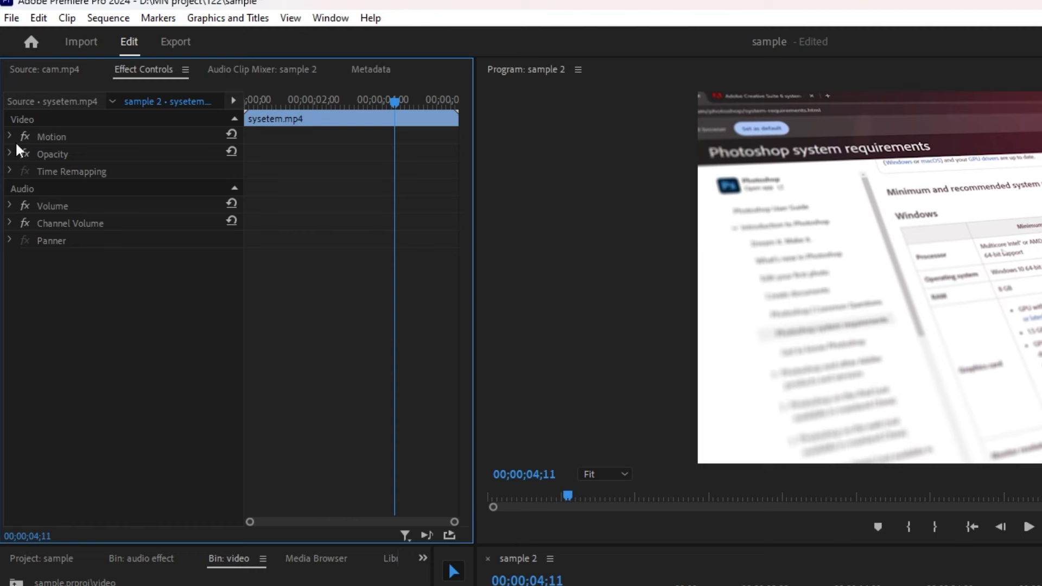
pyautogui.click(15, 139)
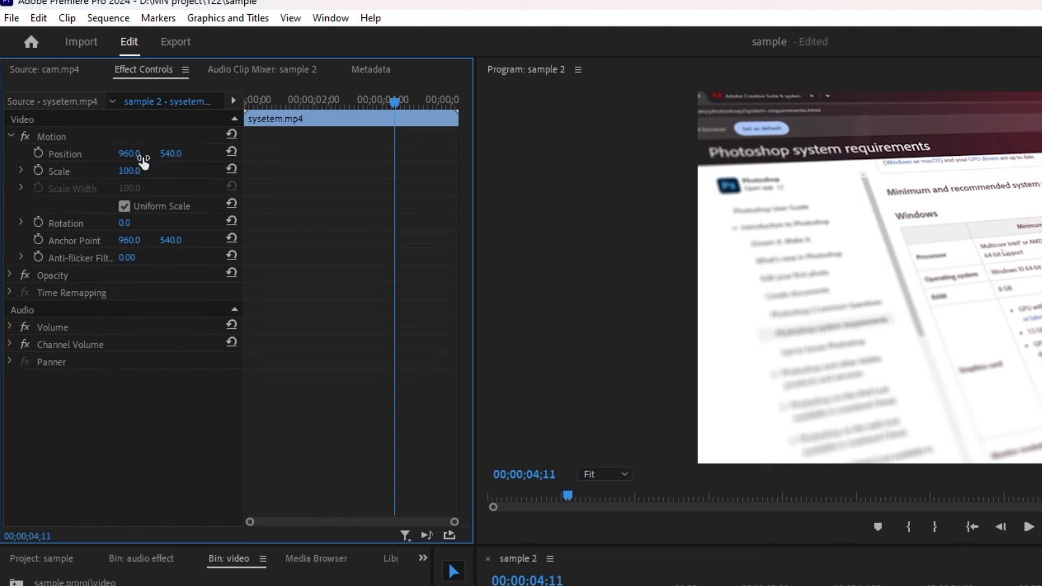
pyautogui.moveTo(138, 170); pyautogui.dragTo(148, 154)
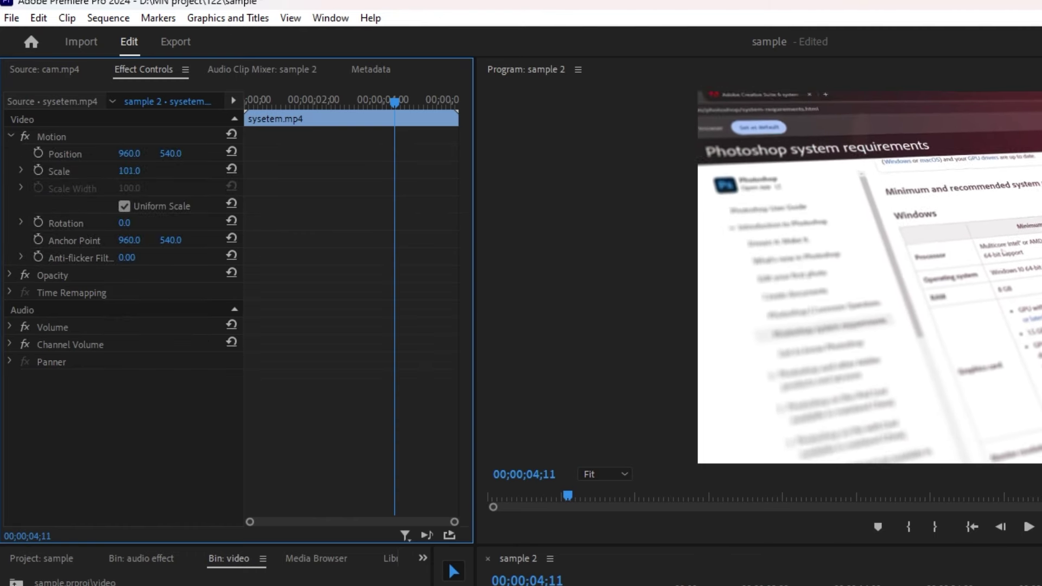
pyautogui.moveTo(148, 153); pyautogui.dragTo(184, 153)
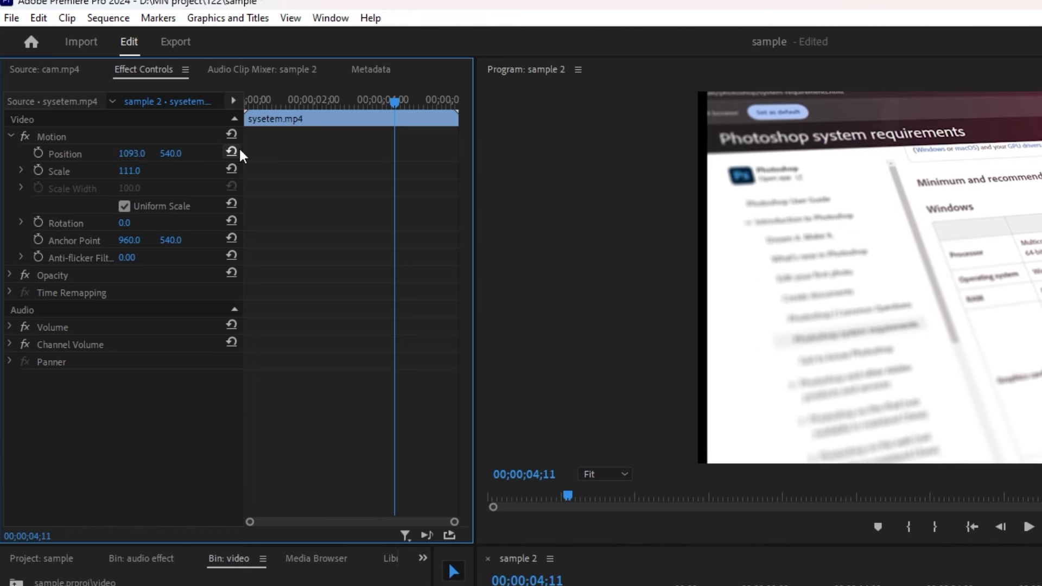
pyautogui.click(232, 135)
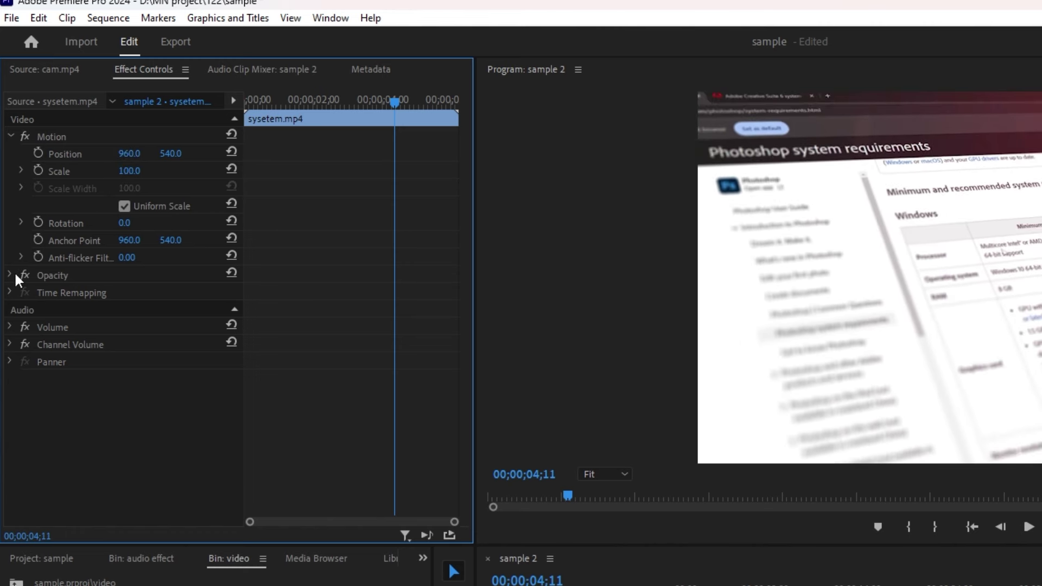
# Expand the Opacity and Volume settings, then deselect the clip.
pyautogui.click(10, 275)
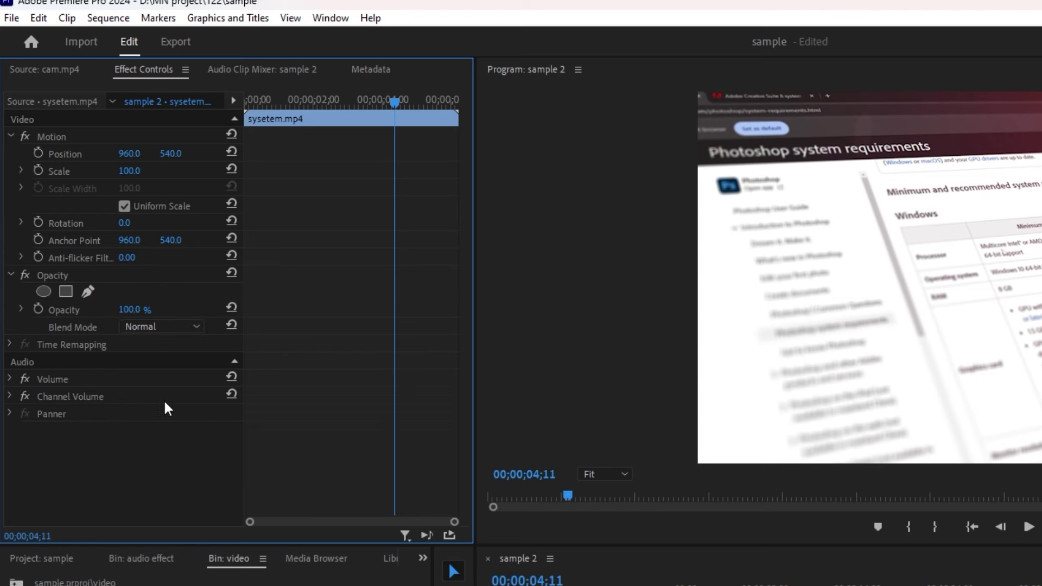
pyautogui.click(10, 378)
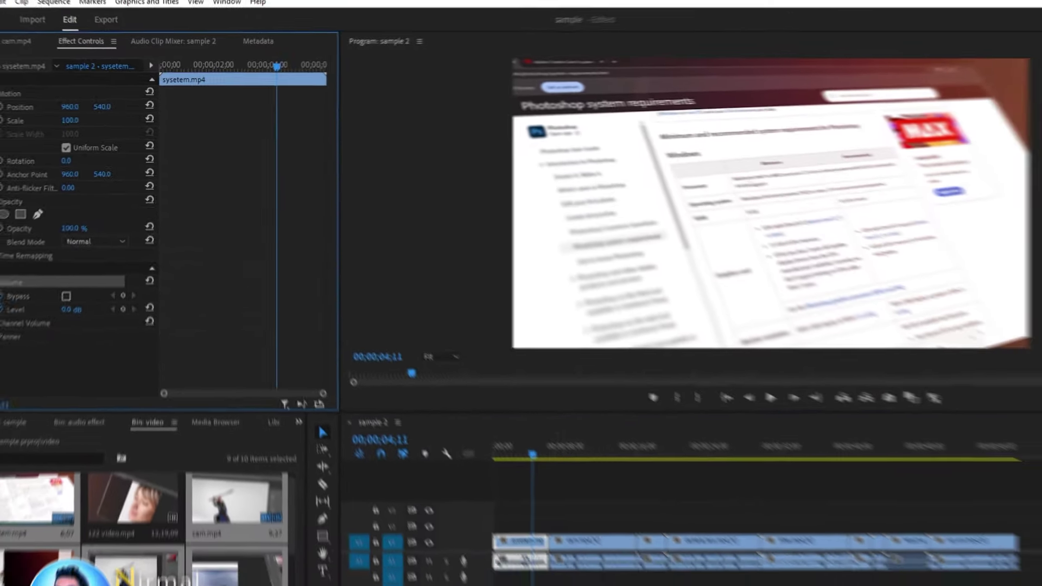
pyautogui.click(540, 496)
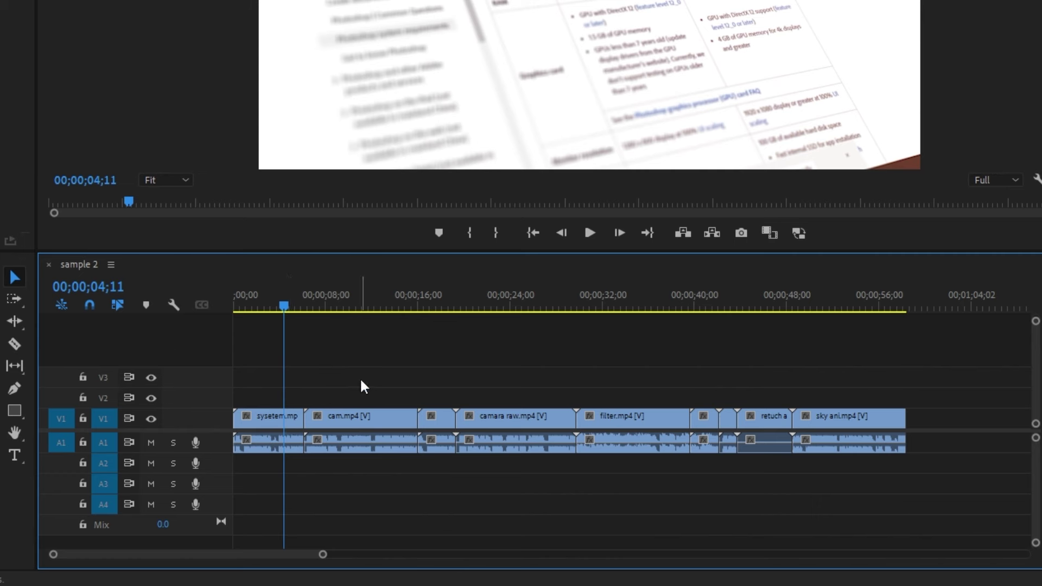
# Razor sysetem.mp4 at 00;00;04;09 and delete the short trailing piece, leaving a gap.
pyautogui.click(15, 347)
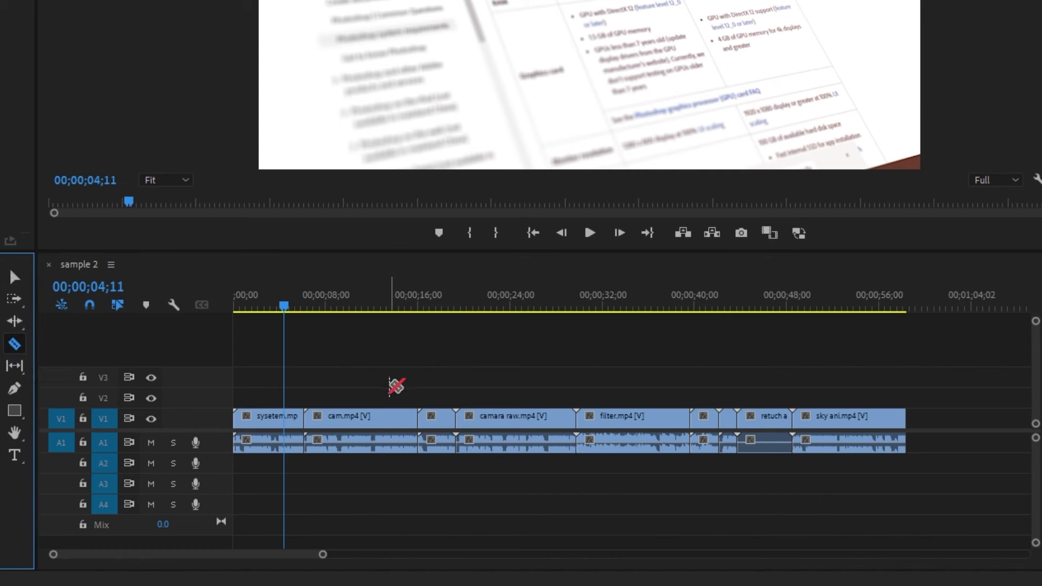
pyautogui.click(283, 415)
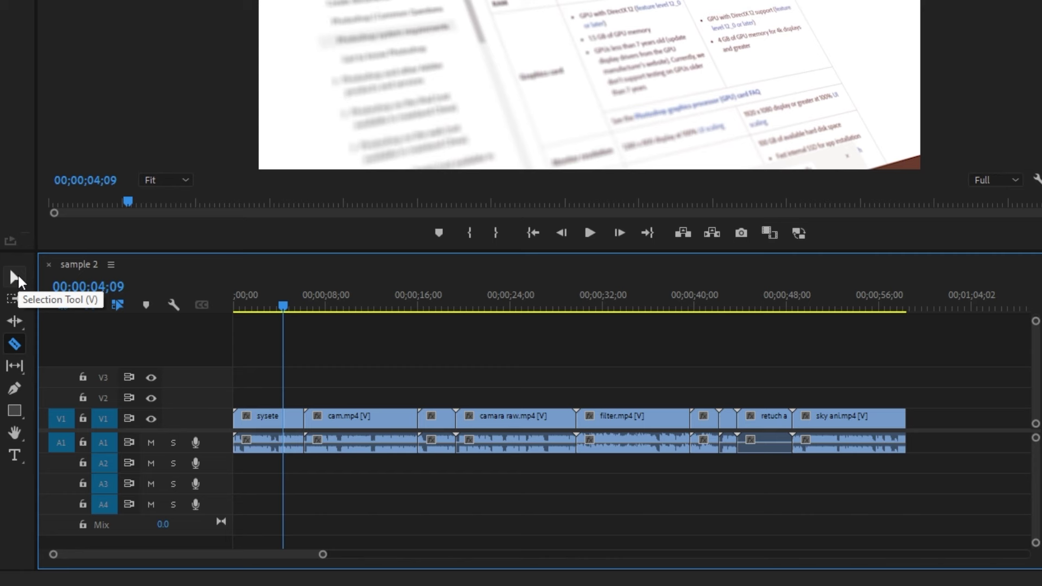
pyautogui.click(16, 277)
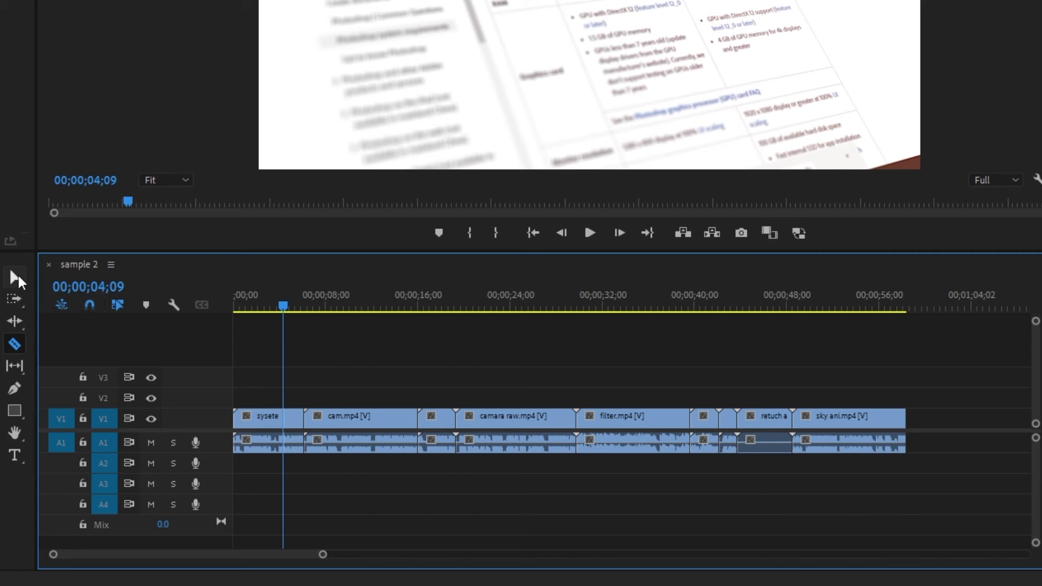
pyautogui.click(296, 416)
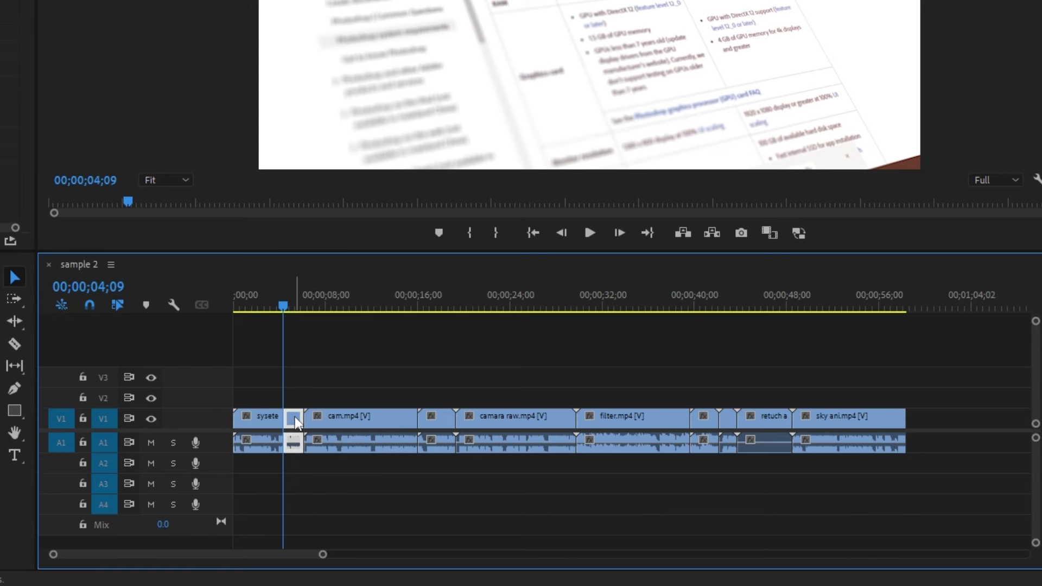
pyautogui.press('Delete')
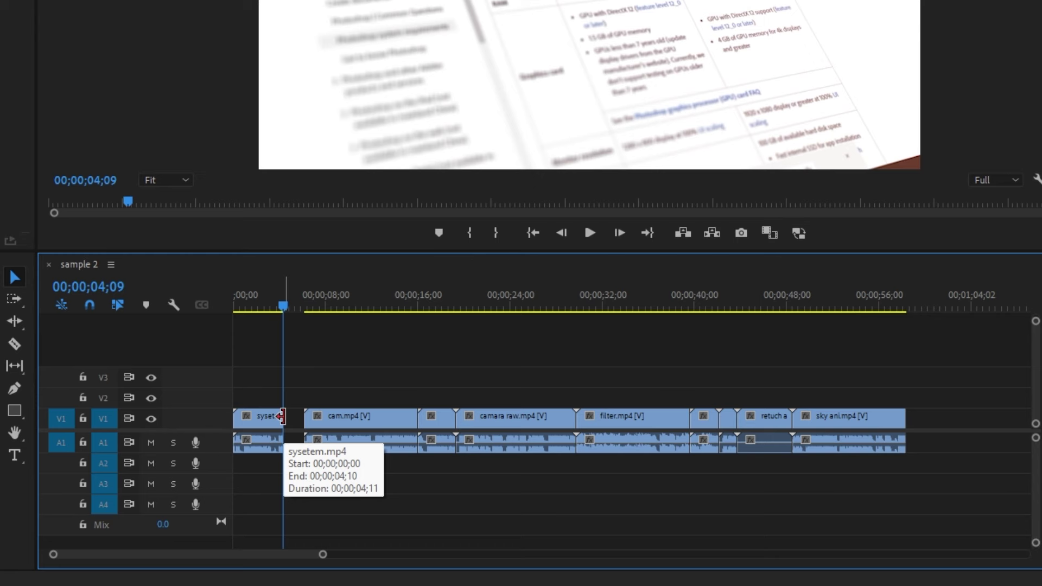
# Trim the end point of sysetem.mp4 by dragging its right edge.
pyautogui.moveTo(282, 416); pyautogui.dragTo(276, 407)
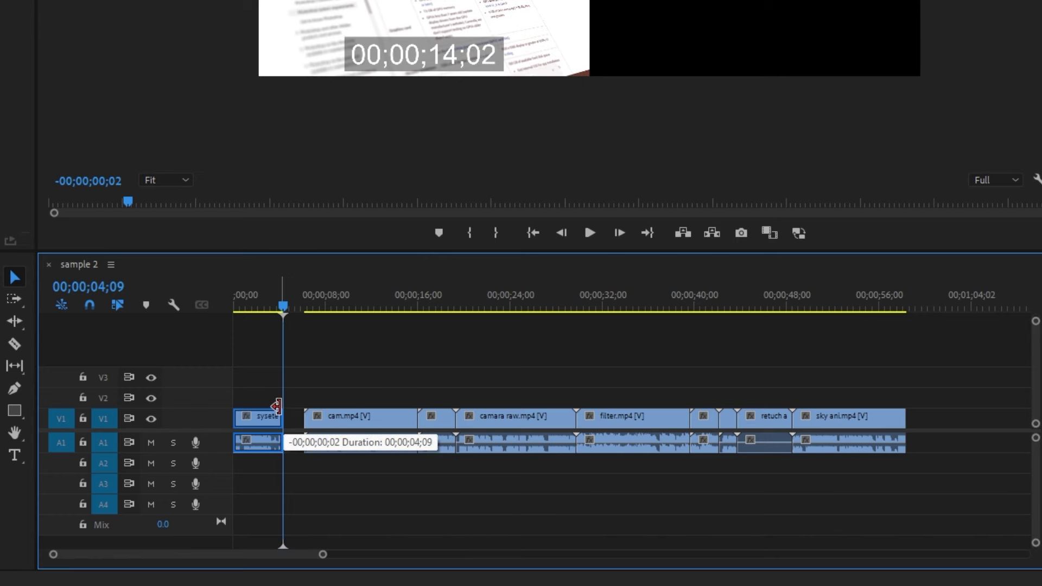
pyautogui.moveTo(276, 407)
pyautogui.mouseDown()
pyautogui.moveTo(262, 415)
pyautogui.moveTo(280, 419)
pyautogui.mouseUp()
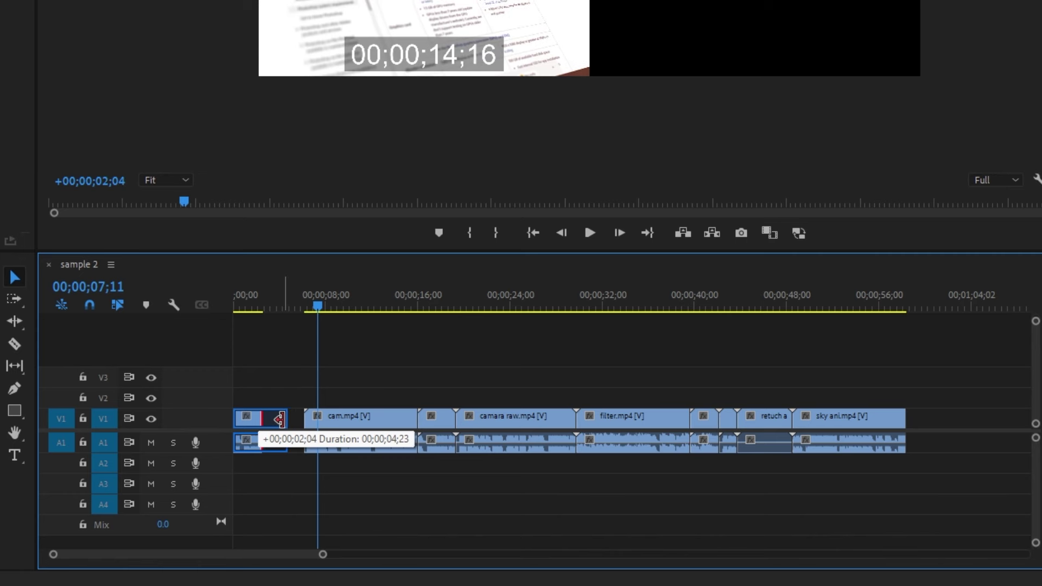
pyautogui.moveTo(280, 419); pyautogui.dragTo(274, 421)
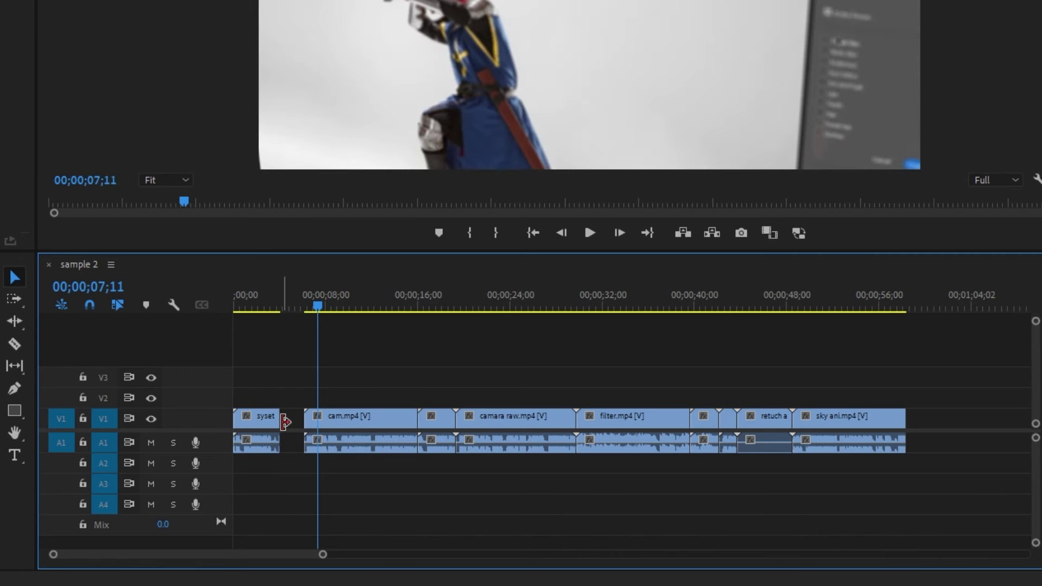
pyautogui.rightClick(252, 421)
# Return the playhead to the sequence start and bring up sysetem.mp4's clip options.
pyautogui.click(268, 382)
pyautogui.press('Home')
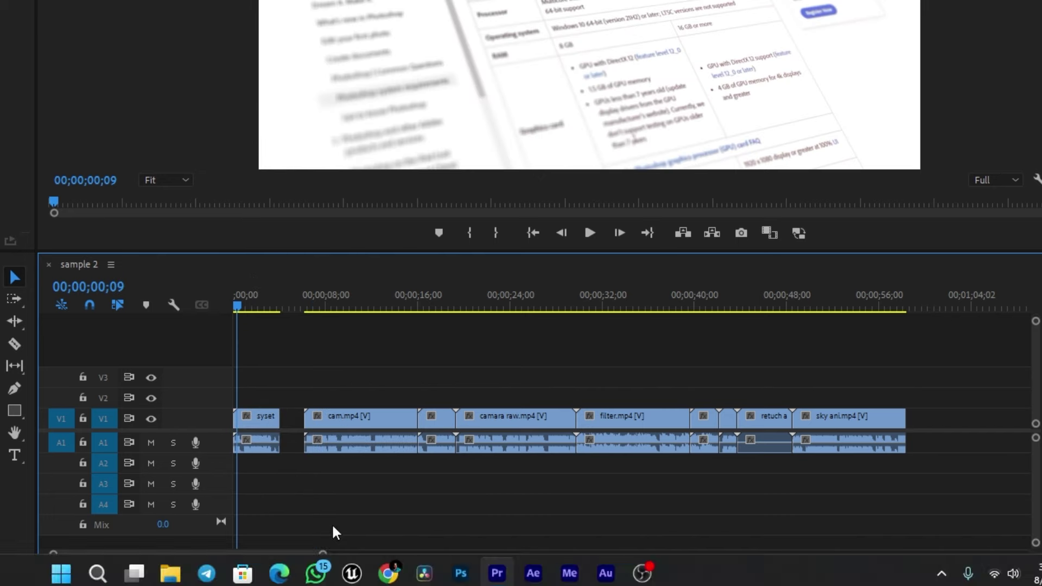
pyautogui.moveTo(324, 556); pyautogui.dragTo(257, 554)
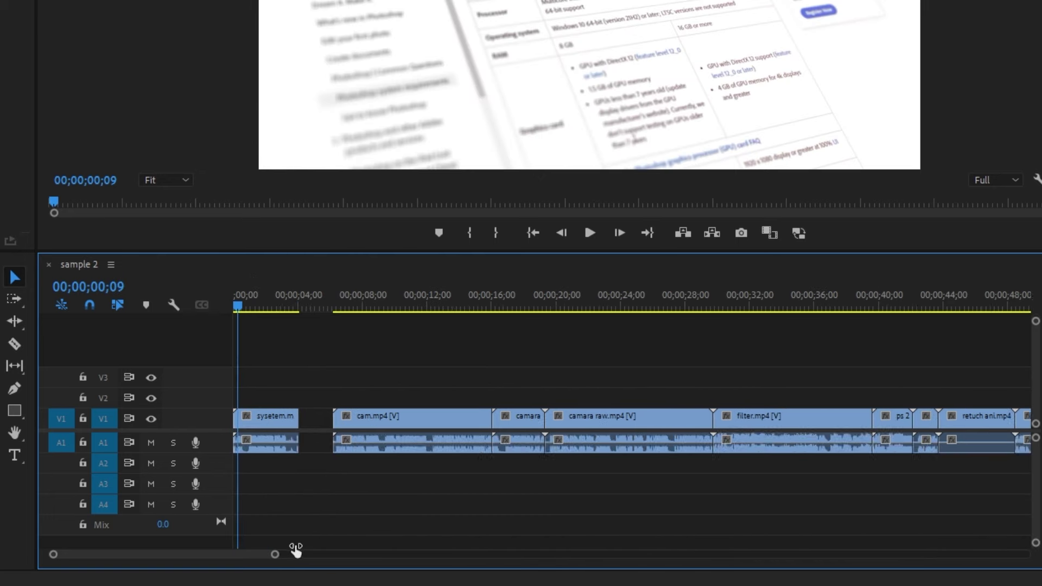
pyautogui.rightClick(257, 421)
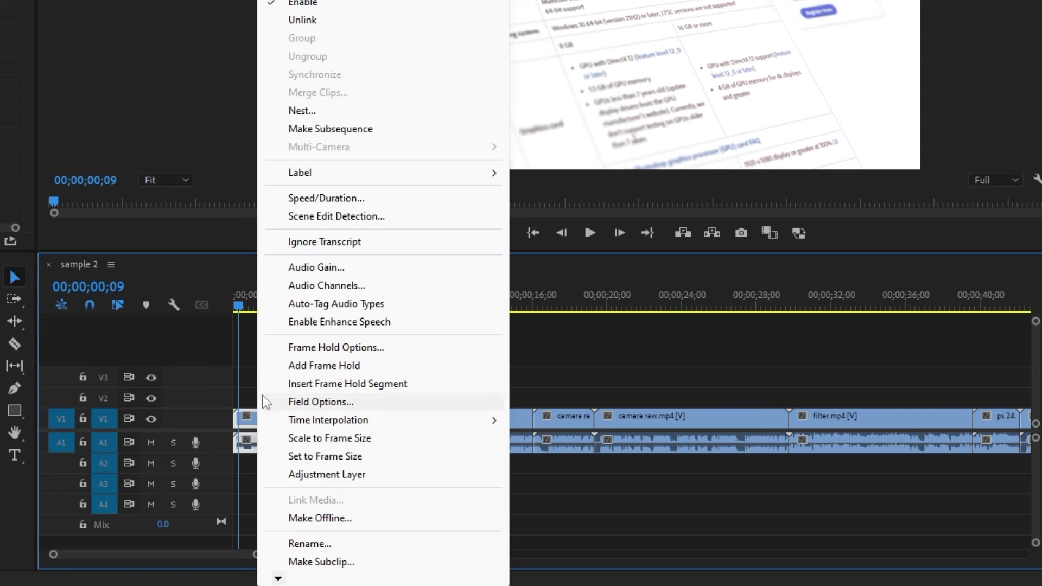
pyautogui.rightClick(249, 415)
pyautogui.click(274, 411)
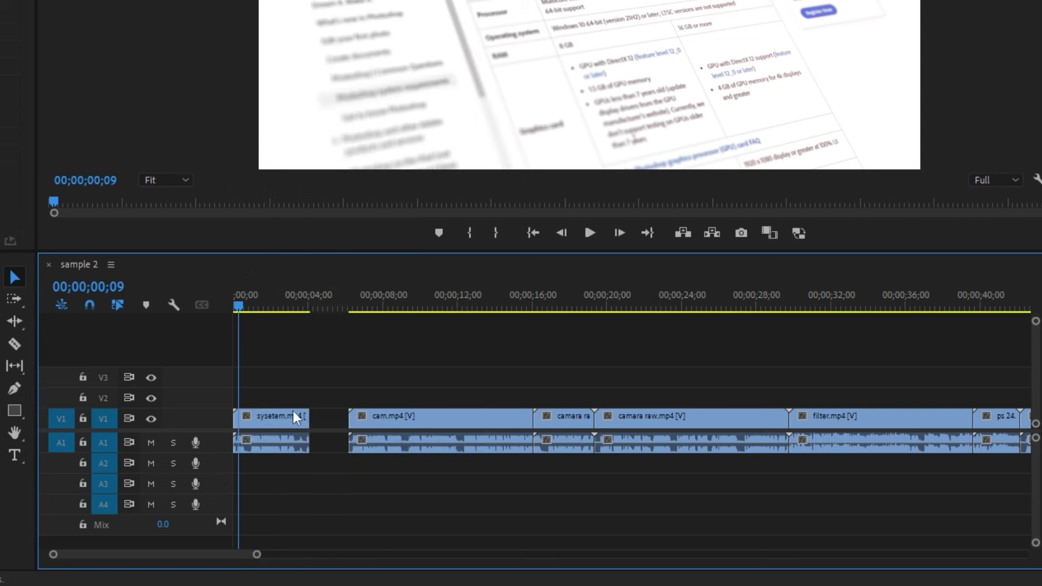
pyautogui.rightClick(282, 422)
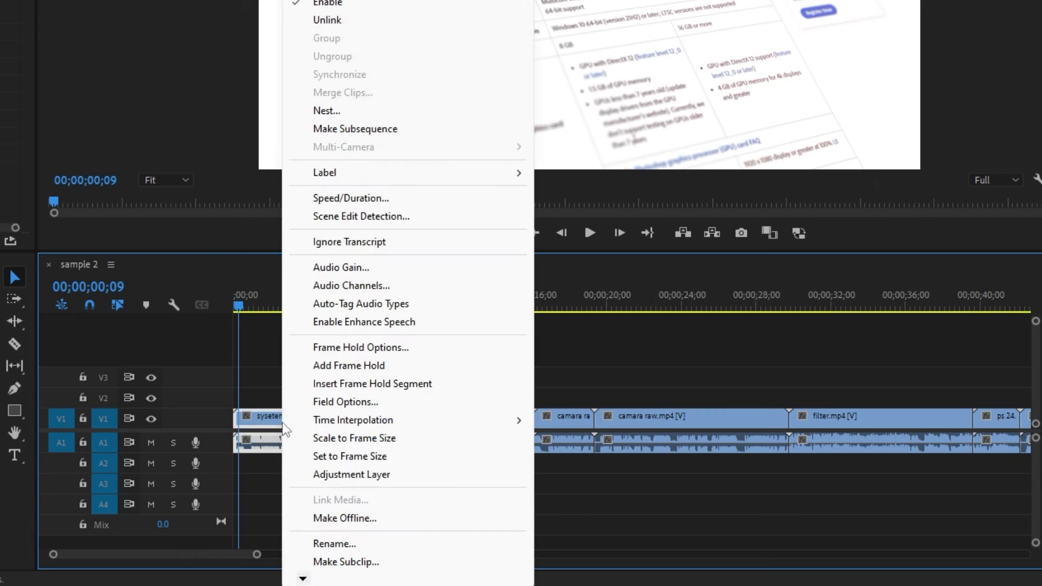
# Set sysetem.mp4's speed to 157.7% in Speed/Duration.
pyautogui.click(393, 197)
pyautogui.moveTo(332, 39); pyautogui.dragTo(846, 137)
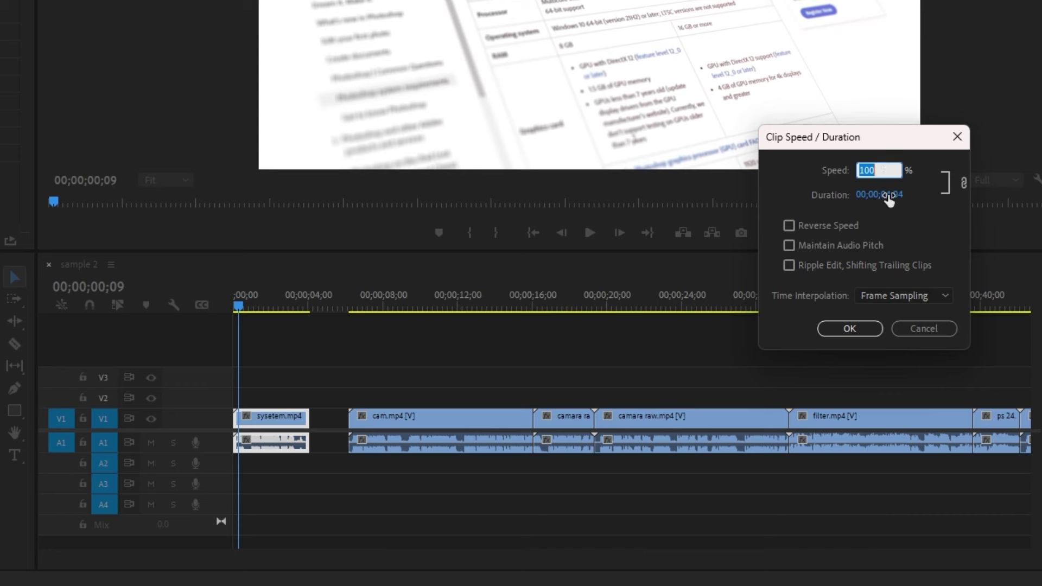
pyautogui.click(840, 174)
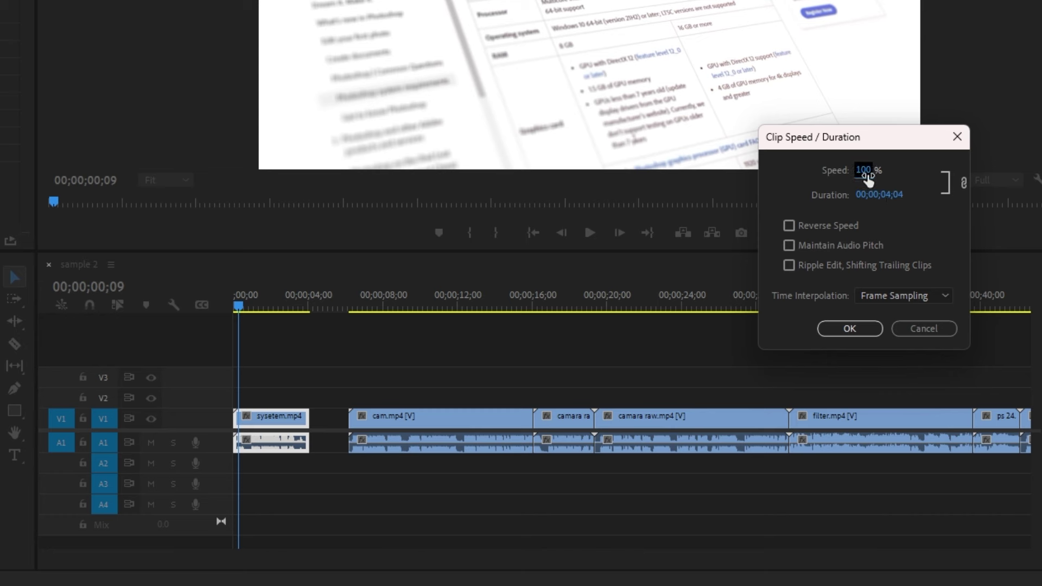
pyautogui.moveTo(867, 177); pyautogui.dragTo(1002, 191)
pyautogui.moveTo(867, 170); pyautogui.dragTo(870, 181)
pyautogui.click(850, 328)
# Lock V1, delete the audio under sysetem.mp4, unlock V1 and play from the start.
pyautogui.click(82, 418)
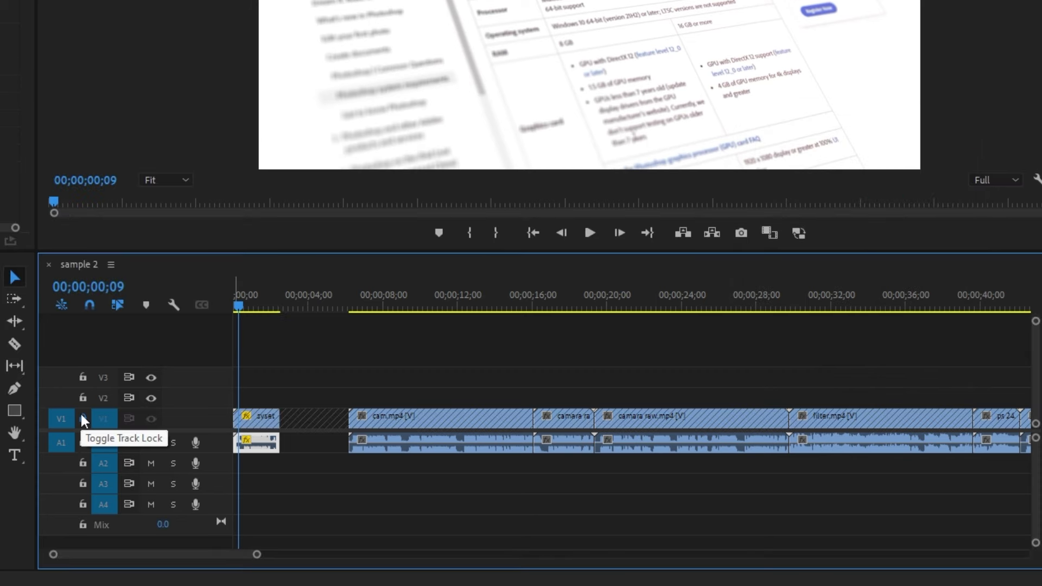
pyautogui.press('Delete')
pyautogui.click(83, 419)
pyautogui.press('Home')
pyautogui.press('space')
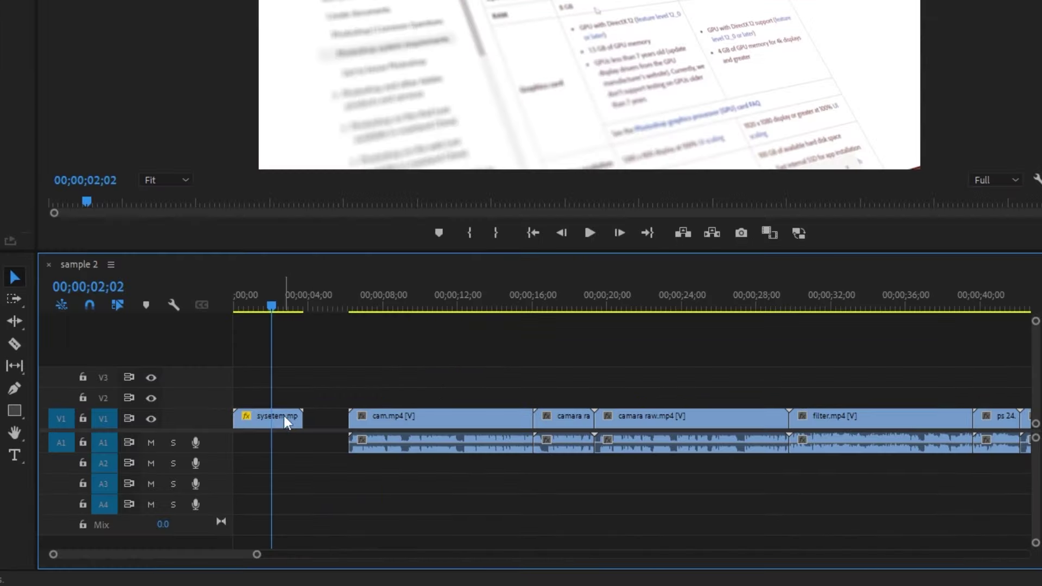
# Set the first clip's speed to 50%.
pyautogui.rightClick(472, 473)
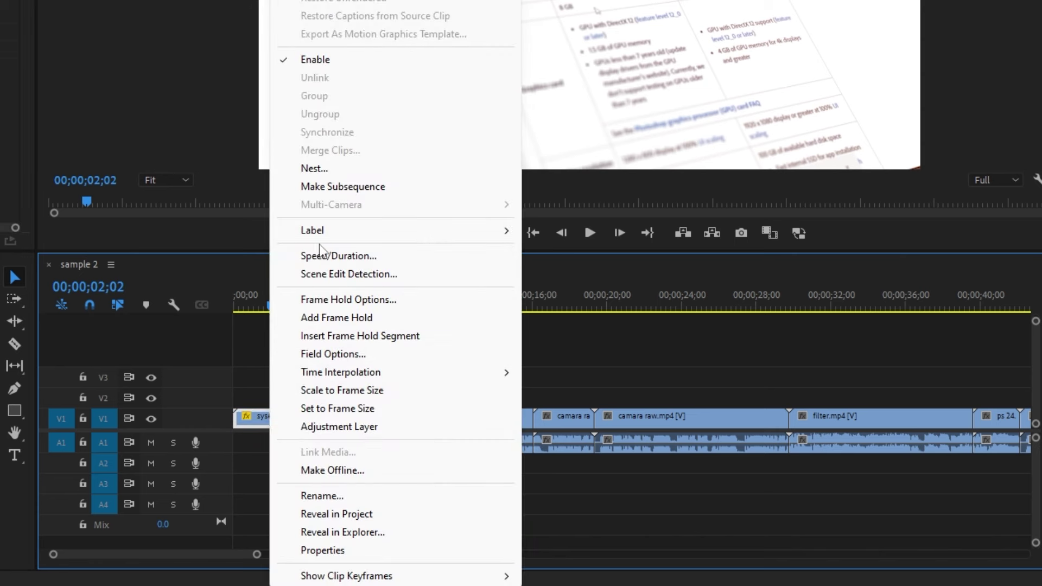
pyautogui.click(321, 254)
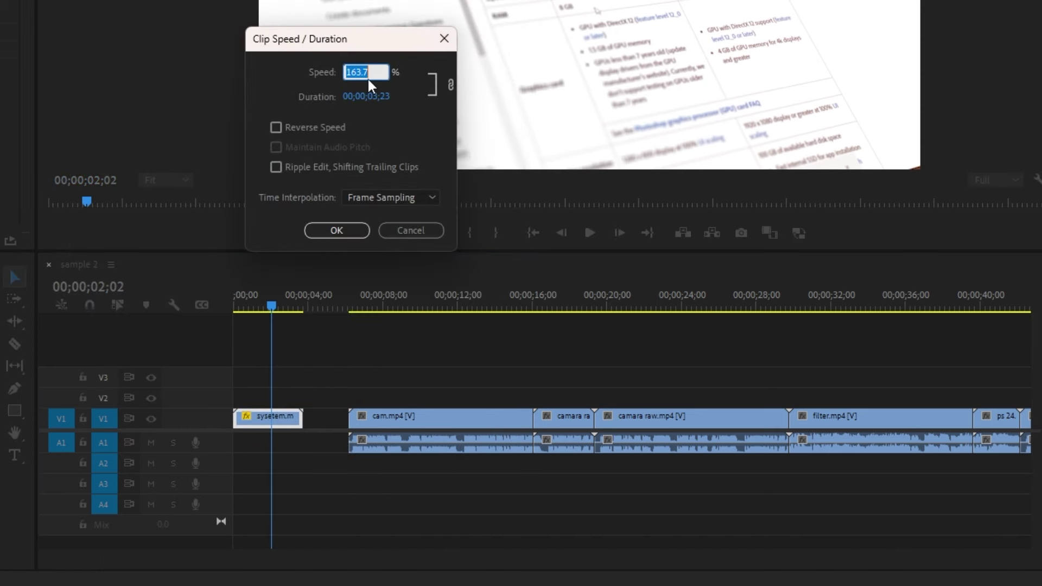
pyautogui.write('50')
pyautogui.press('Return')
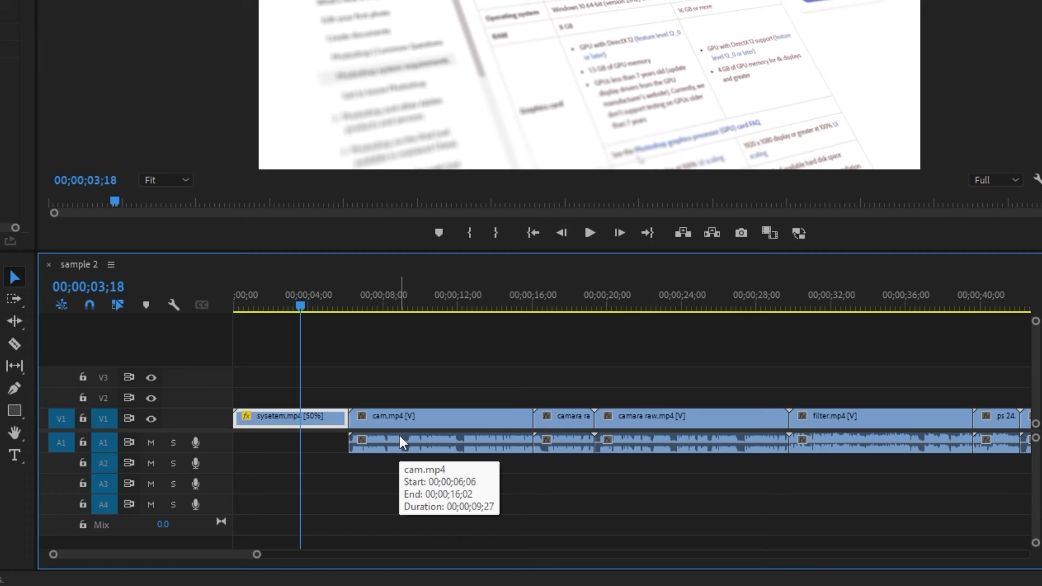
# Change the first clip to 100% speed with Reverse Speed enabled.
pyautogui.hotkey('ctrl', 'r')
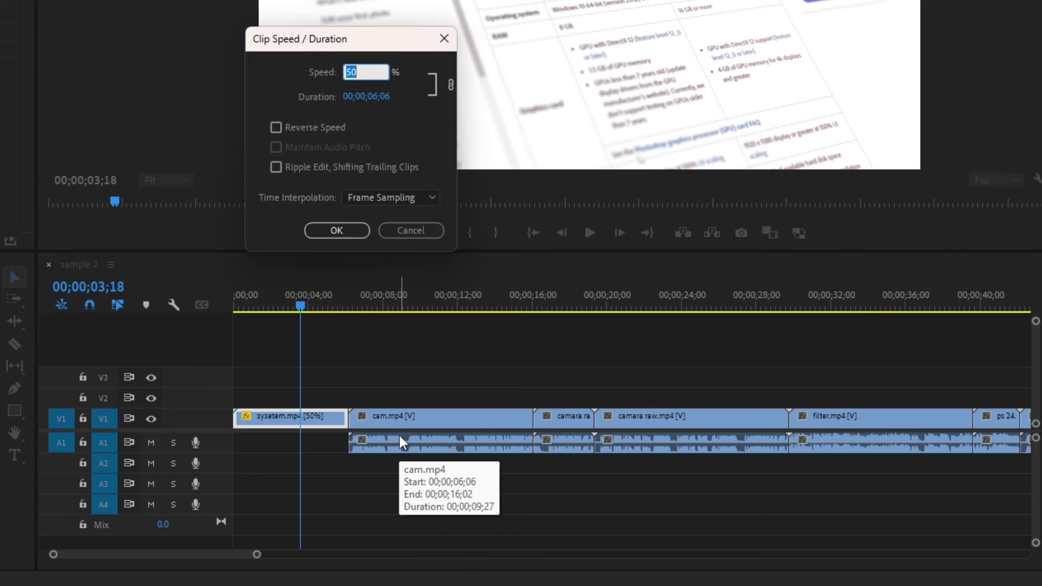
pyautogui.write('100')
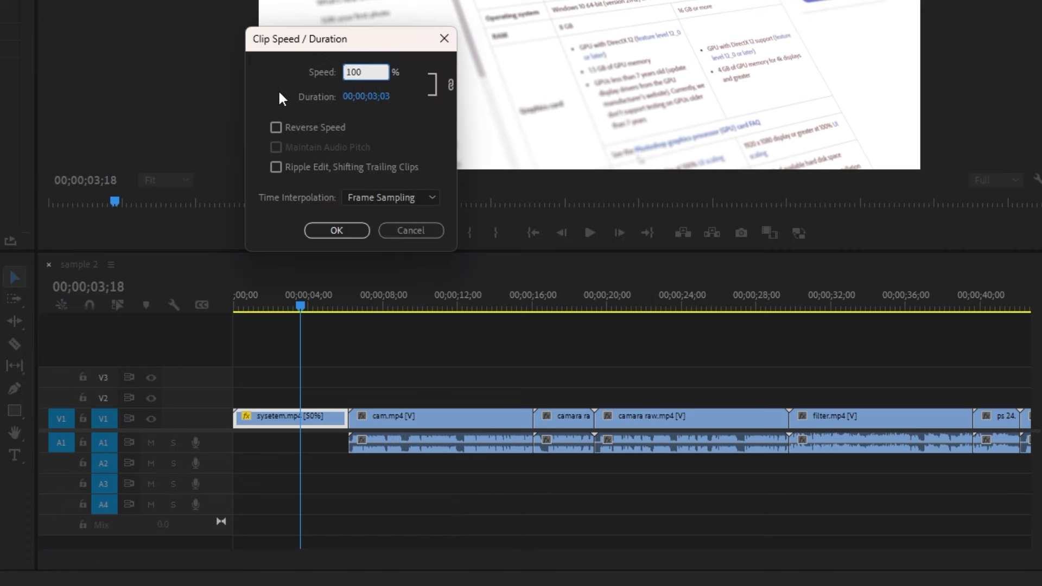
pyautogui.press('Return')
pyautogui.click(324, 128)
pyautogui.click(331, 233)
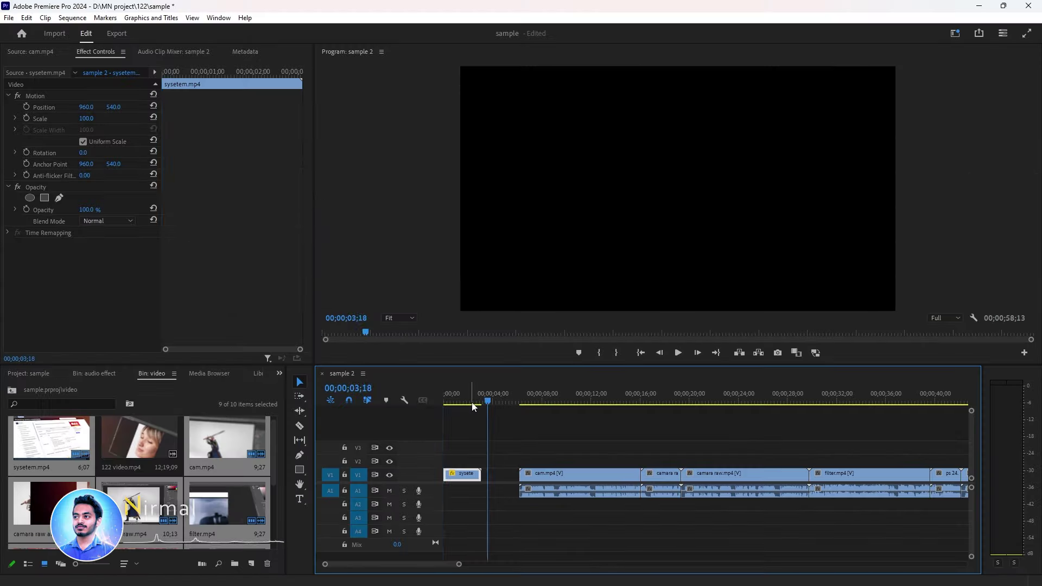
# Preview the sequence from the start, then undo the reverse speed change.
pyautogui.press('Home')
pyautogui.press('space')
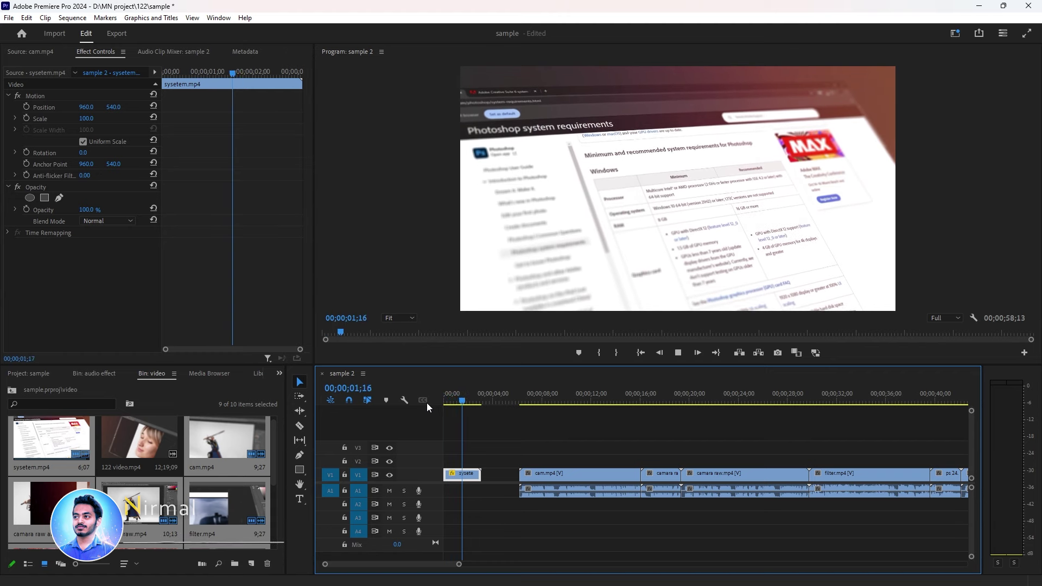
pyautogui.press('space')
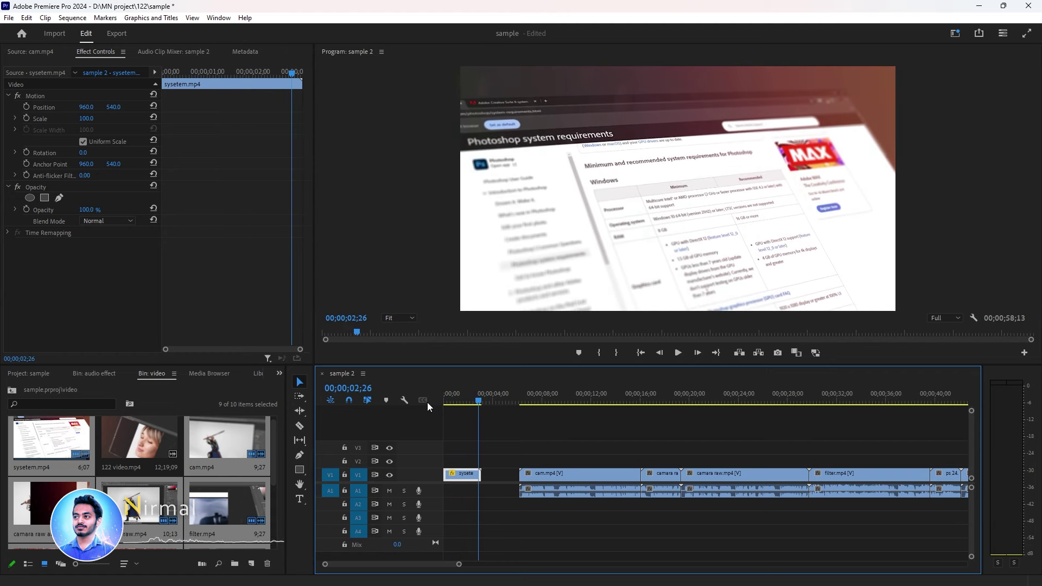
pyautogui.click(455, 403)
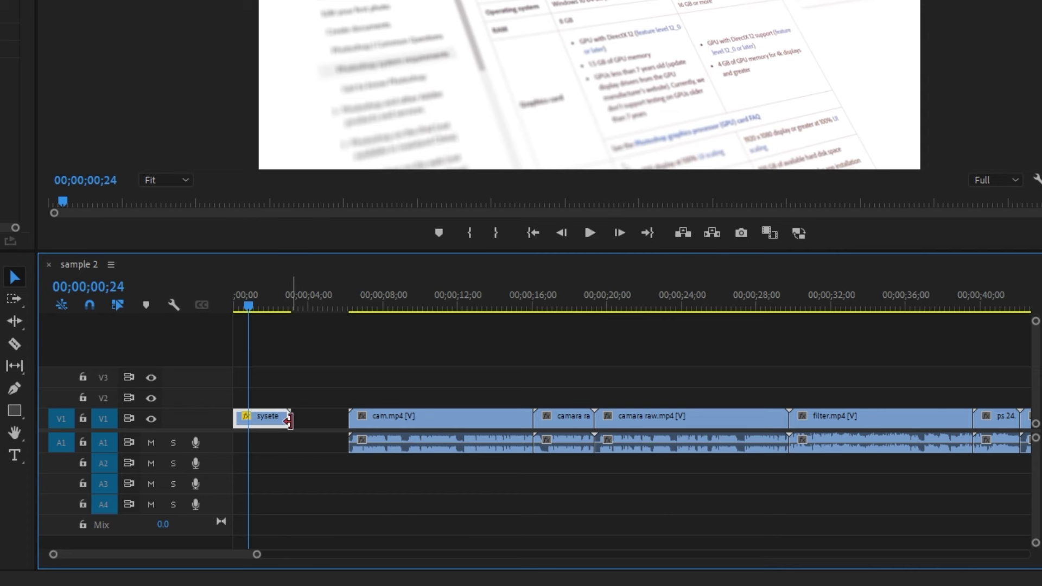
pyautogui.hotkey('ctrl', 'z')
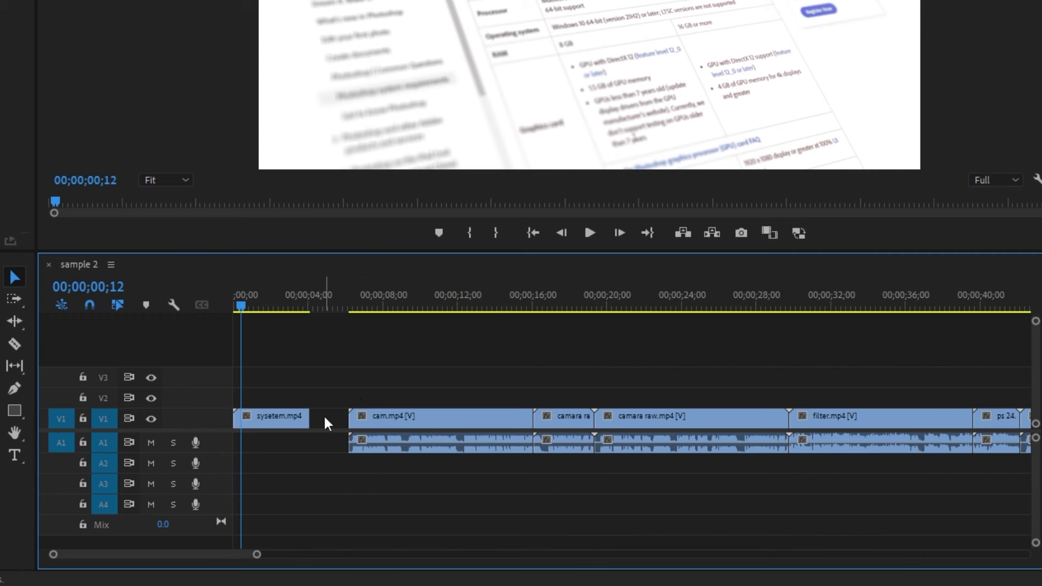
# Select the clips from cam.mp4 through ps 2 and try moving them left against sysetem.mp4.
pyautogui.rightClick(322, 421)
pyautogui.moveTo(390, 379); pyautogui.dragTo(1026, 418)
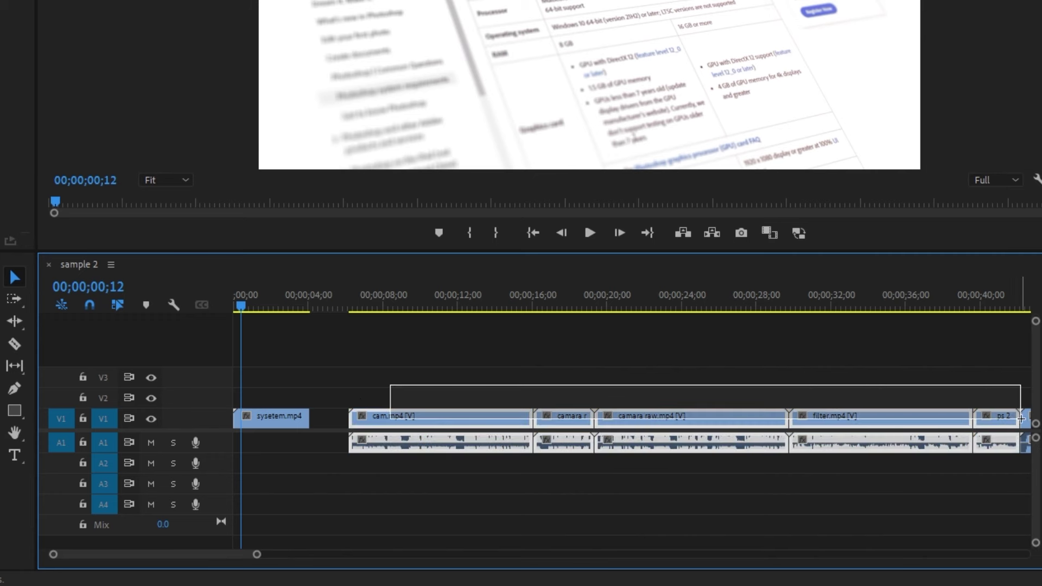
pyautogui.moveTo(773, 409); pyautogui.dragTo(750, 421)
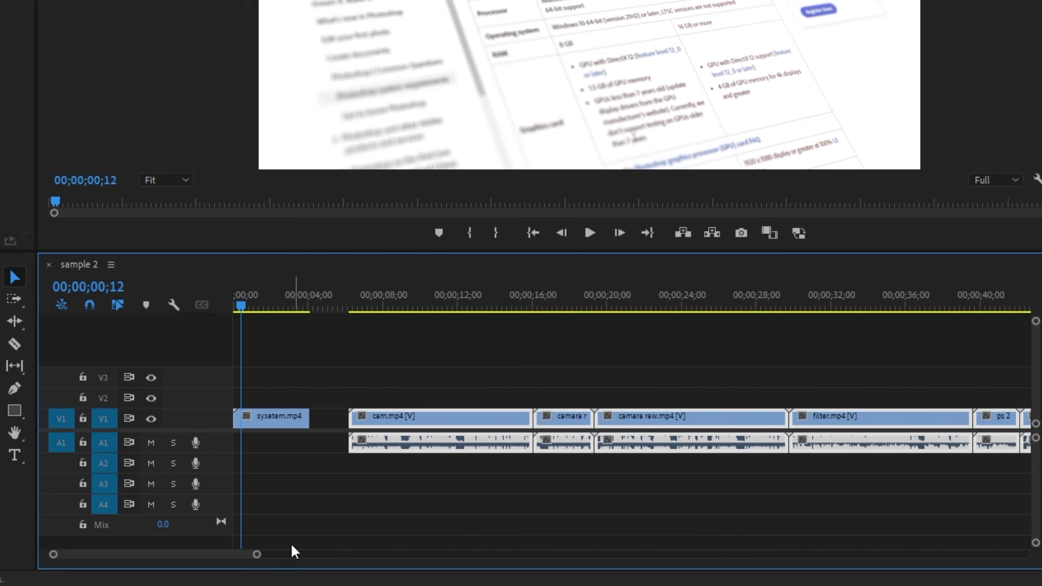
pyautogui.moveTo(259, 553); pyautogui.dragTo(350, 554)
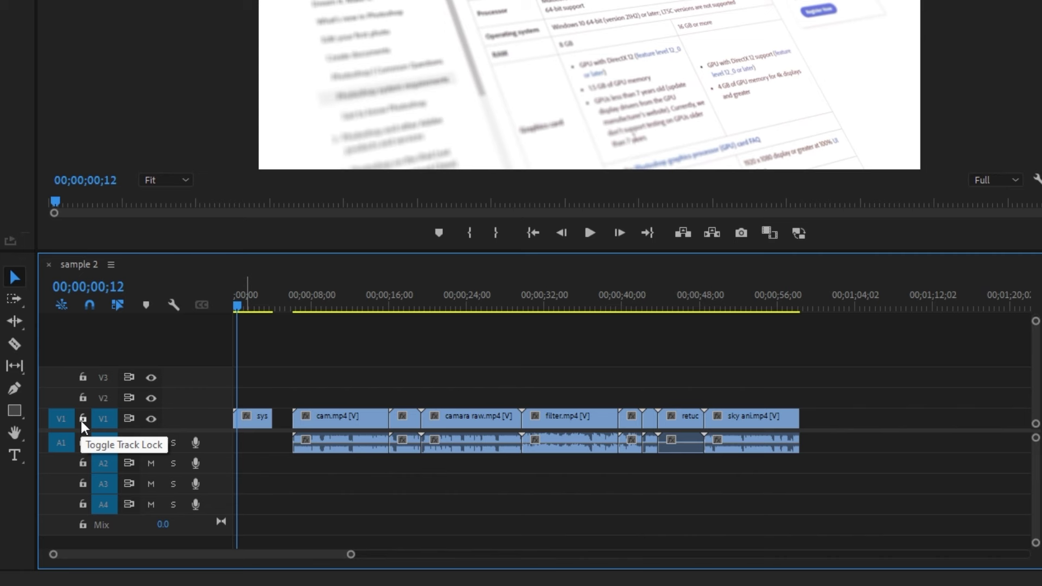
# With V1 locked, delete the first three audio clips on A1, then unlock V1.
pyautogui.click(82, 417)
pyautogui.moveTo(816, 496); pyautogui.dragTo(279, 438)
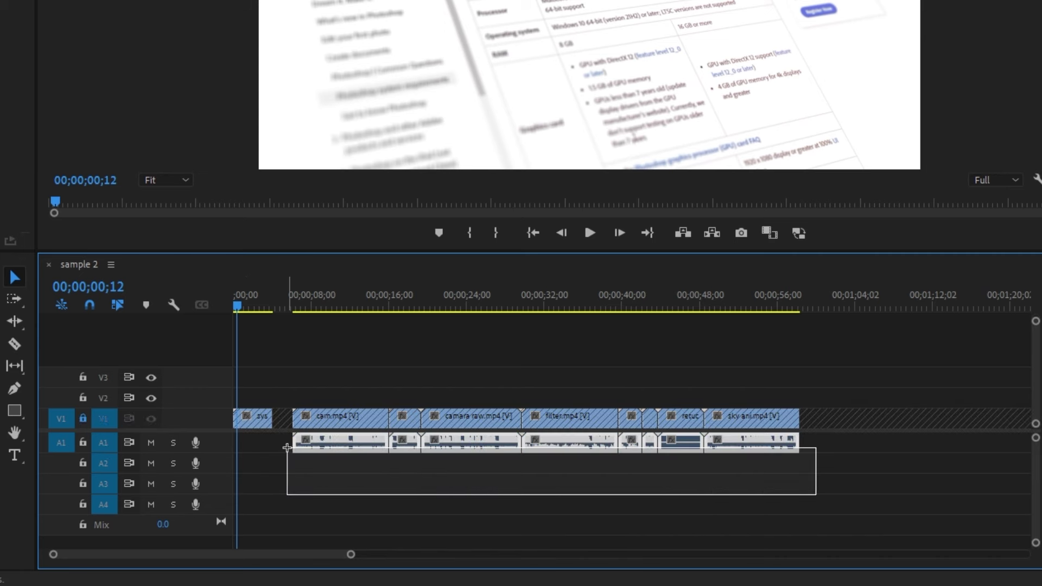
pyautogui.moveTo(502, 488); pyautogui.dragTo(313, 448)
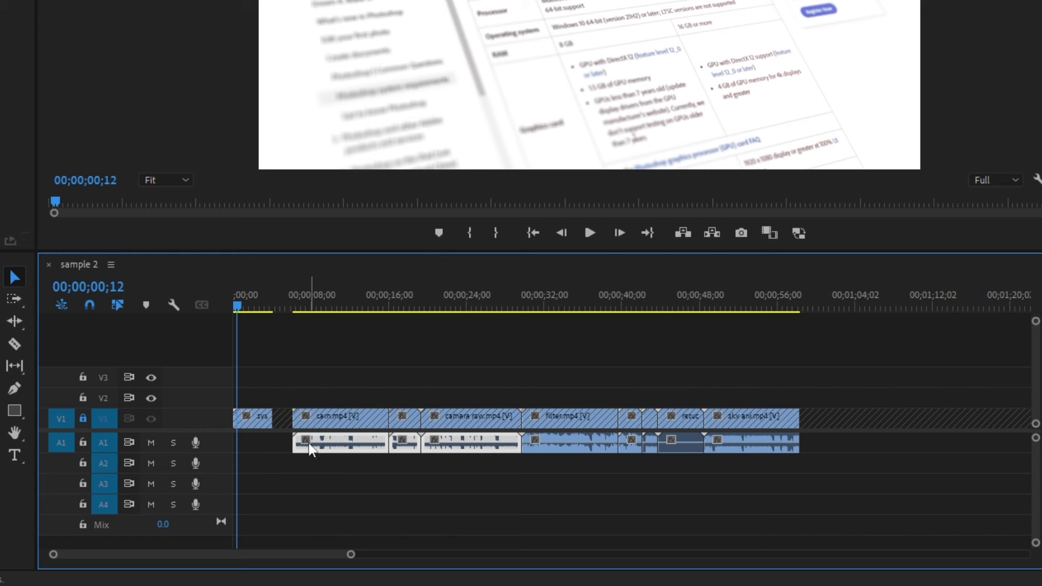
pyautogui.press('Delete')
pyautogui.click(83, 416)
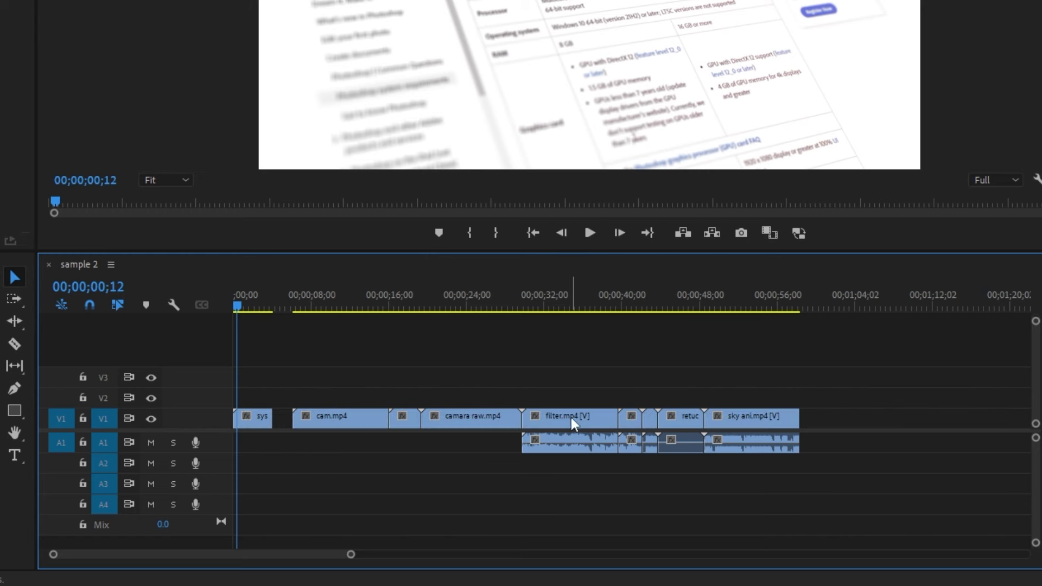
# Unlink filter.mp4 from its audio and select the audio under it.
pyautogui.rightClick(571, 417)
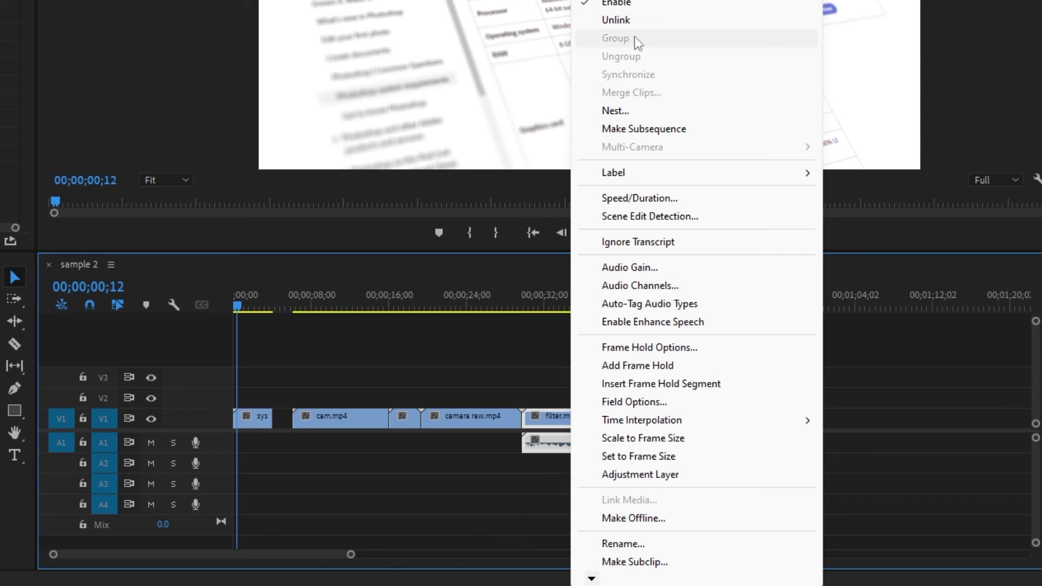
pyautogui.click(636, 27)
pyautogui.click(551, 415)
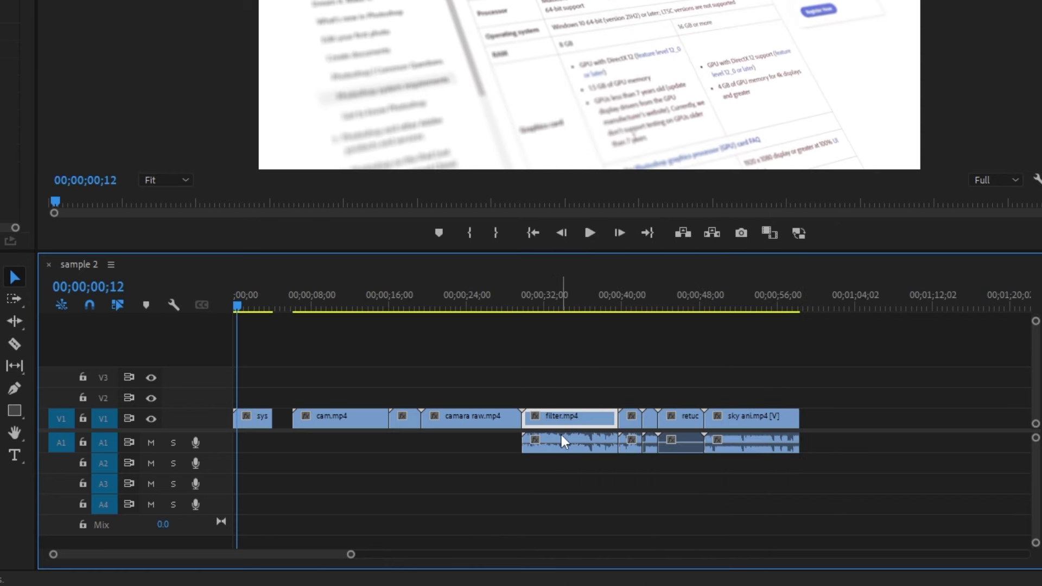
pyautogui.click(680, 421)
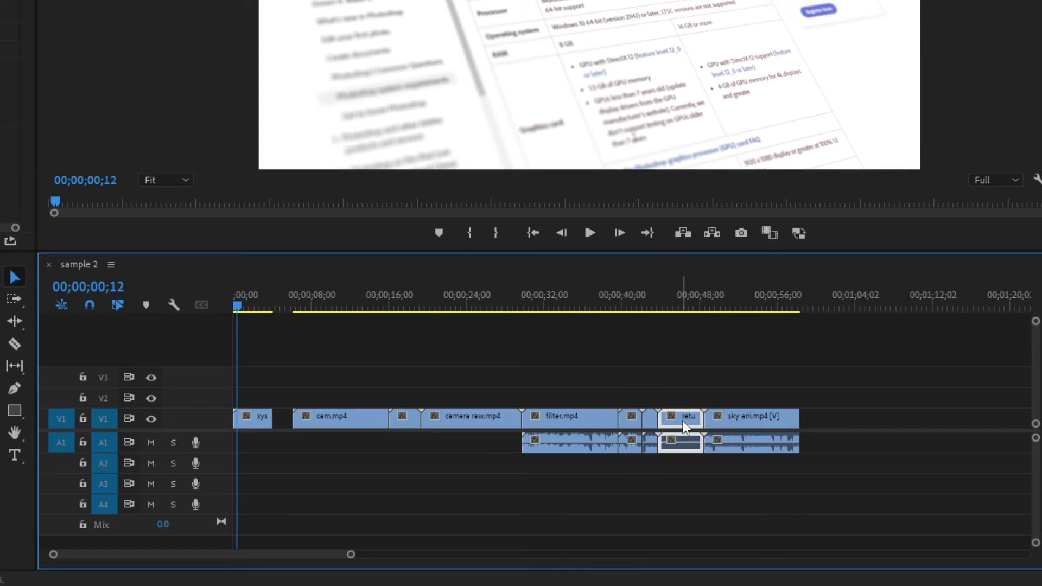
pyautogui.click(565, 415)
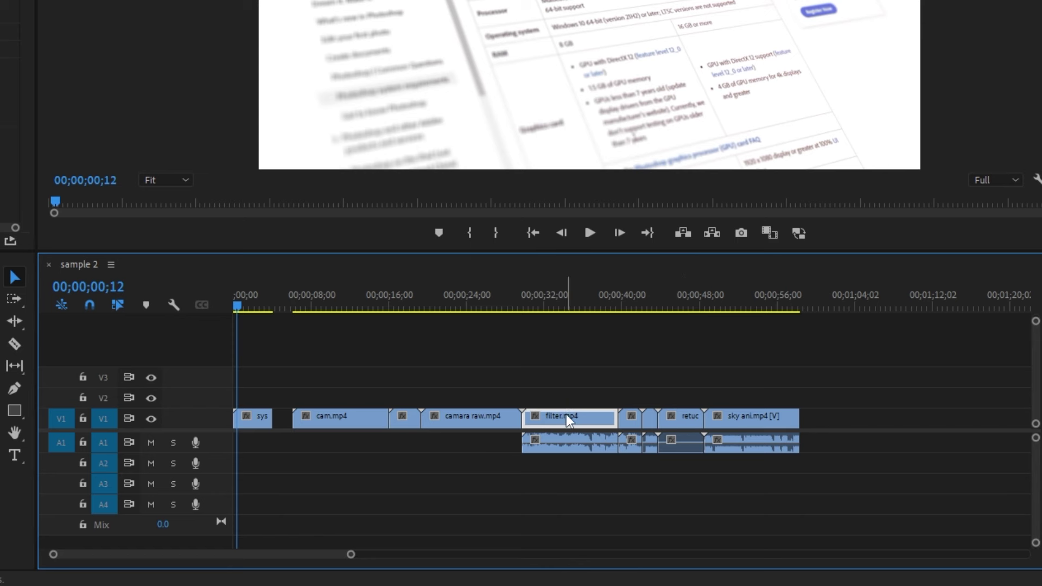
pyautogui.keyDown('alt'); pyautogui.click(579, 442); pyautogui.keyUp('alt')
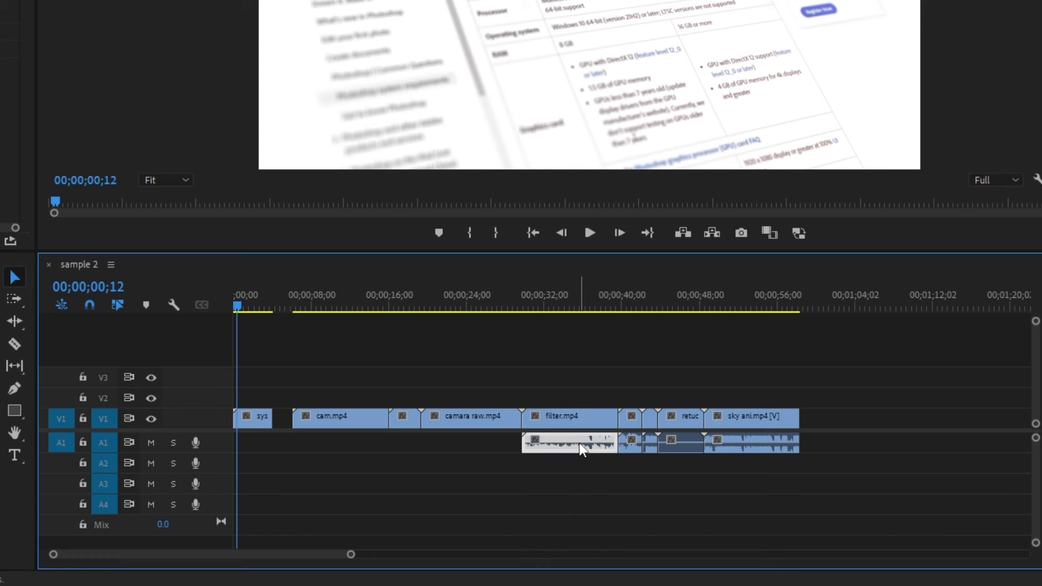
# Delete filter.mp4's audio and the remaining audio clips to its right on A1.
pyautogui.press('Delete')
pyautogui.moveTo(797, 516); pyautogui.dragTo(559, 453)
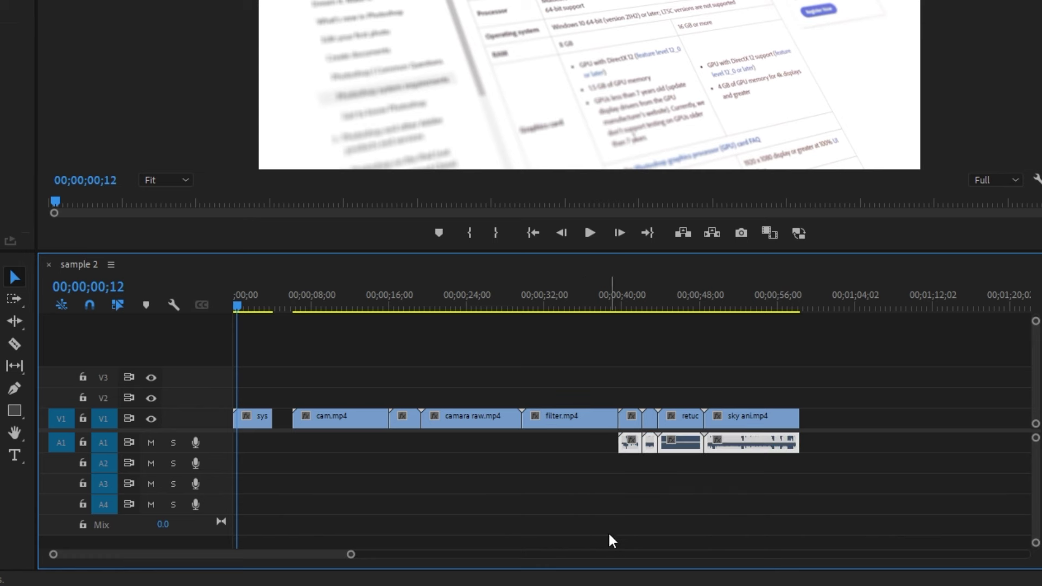
pyautogui.press('Delete')
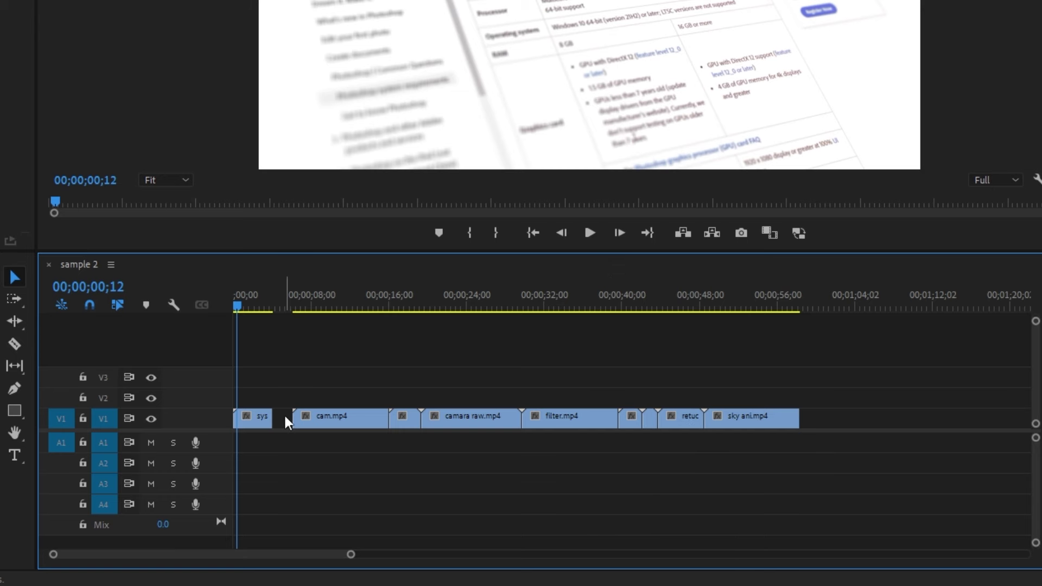
# Move the playhead to 00;00;01;29 and shift clips cam.mp4 through sky ani.mp4 left toward sysetem.mp4.
pyautogui.moveTo(295, 305)
pyautogui.mouseDown()
pyautogui.moveTo(266, 293)
pyautogui.moveTo(280, 309)
pyautogui.moveTo(273, 341)
pyautogui.mouseUp()
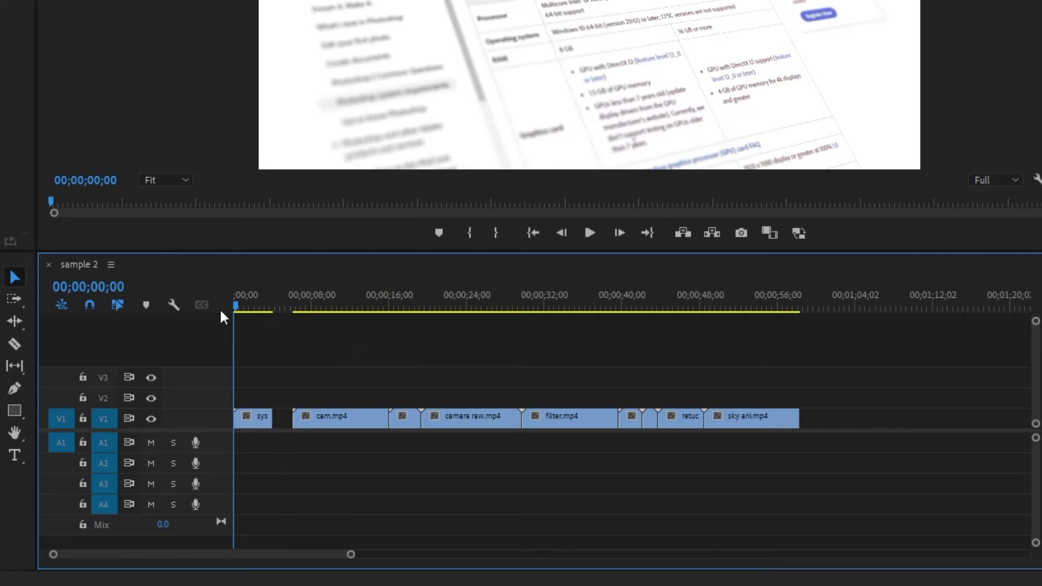
pyautogui.moveTo(274, 341); pyautogui.dragTo(253, 339)
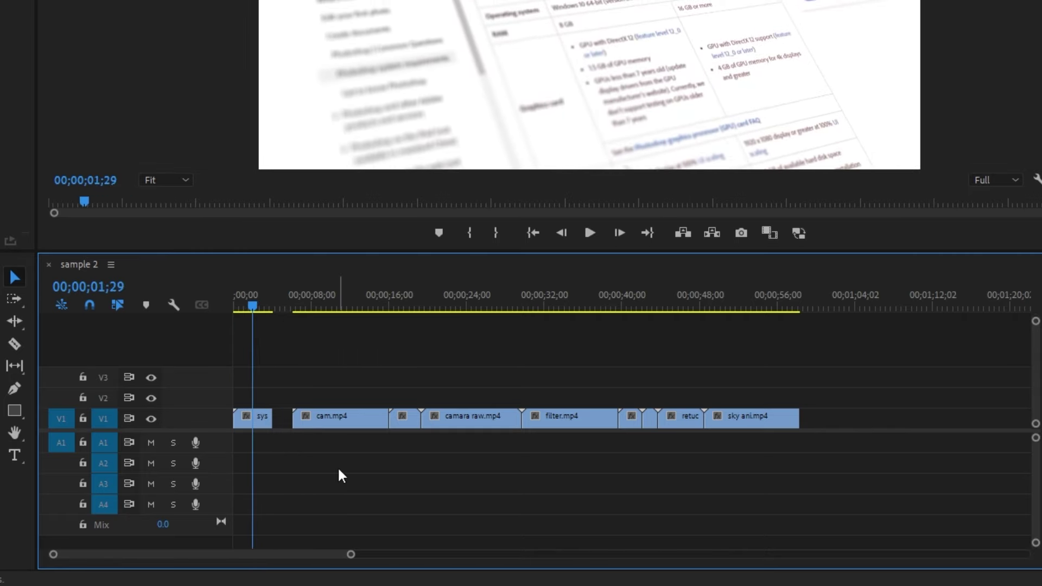
pyautogui.moveTo(318, 383); pyautogui.dragTo(790, 419)
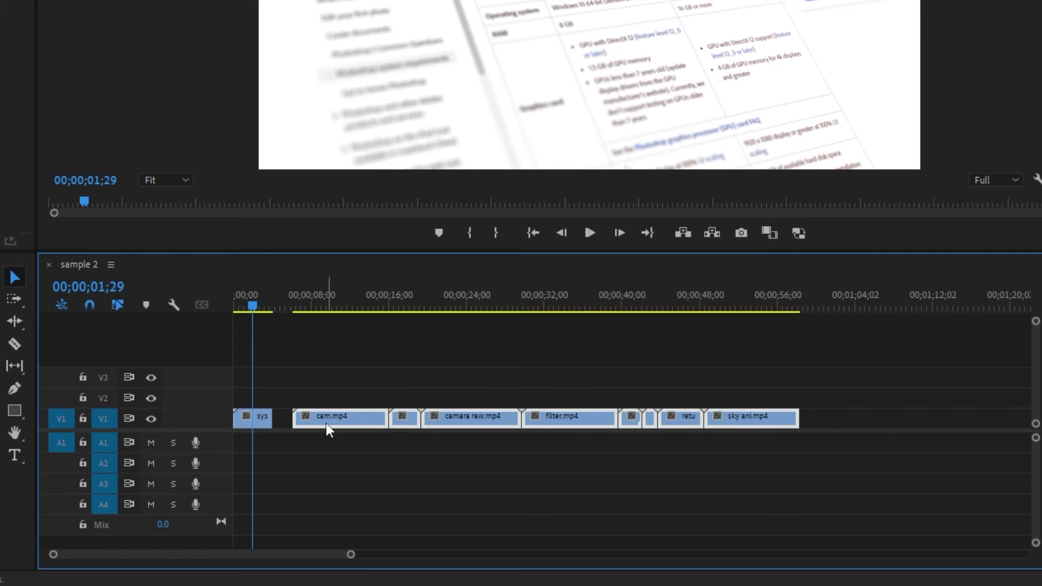
pyautogui.moveTo(327, 423)
pyautogui.mouseDown()
pyautogui.moveTo(304, 428)
pyautogui.moveTo(298, 417)
pyautogui.mouseUp()
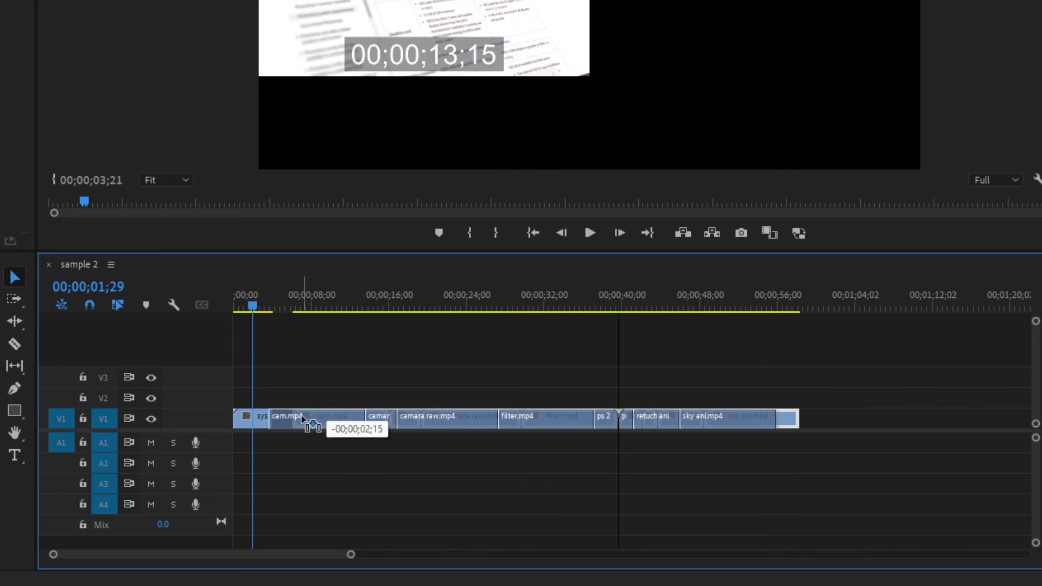
pyautogui.moveTo(299, 418); pyautogui.dragTo(315, 425)
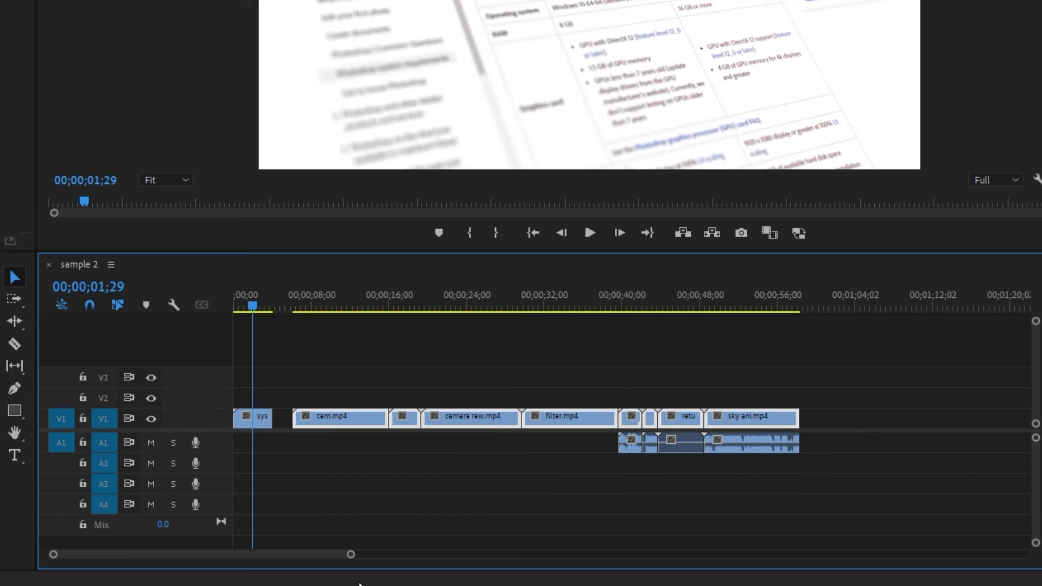
pyautogui.moveTo(351, 554); pyautogui.dragTo(319, 554)
pyautogui.scroll(5, 336, 554)
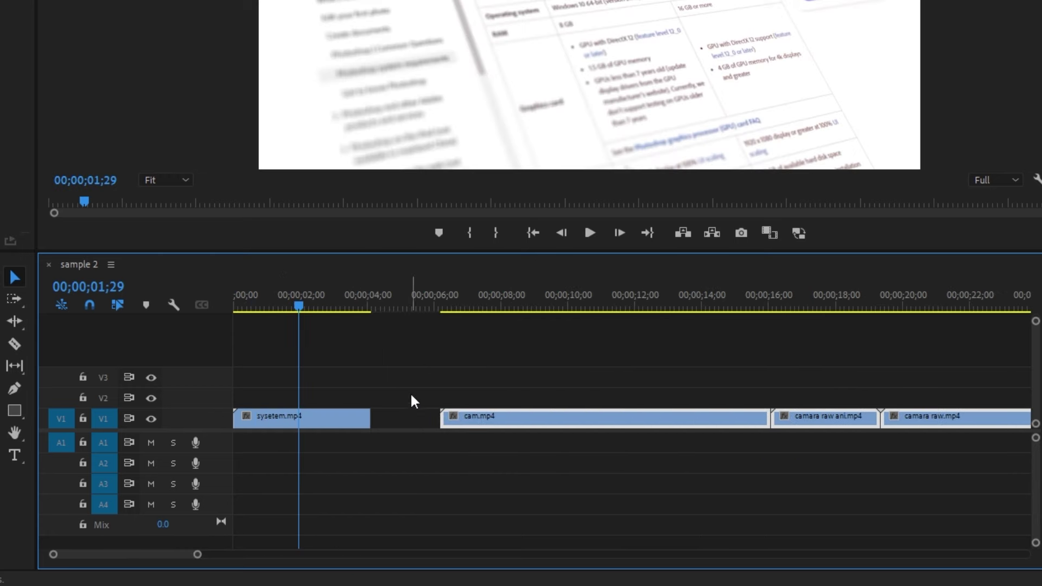
# Ripple Delete the gap so cam.mp4 butts against sysetem.mp4 at 00;00;04;04.
pyautogui.rightClick(396, 419)
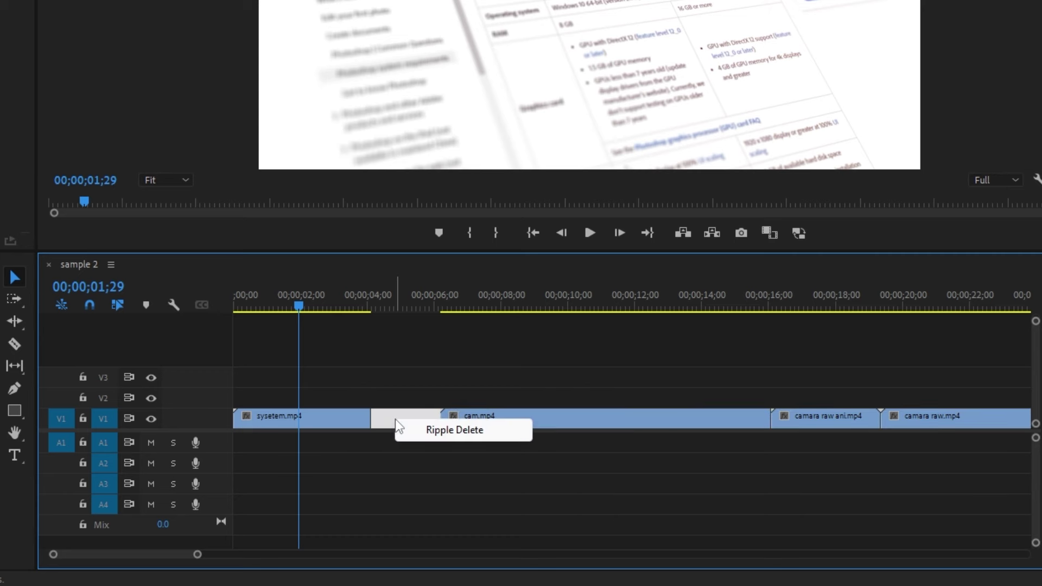
pyautogui.click(465, 433)
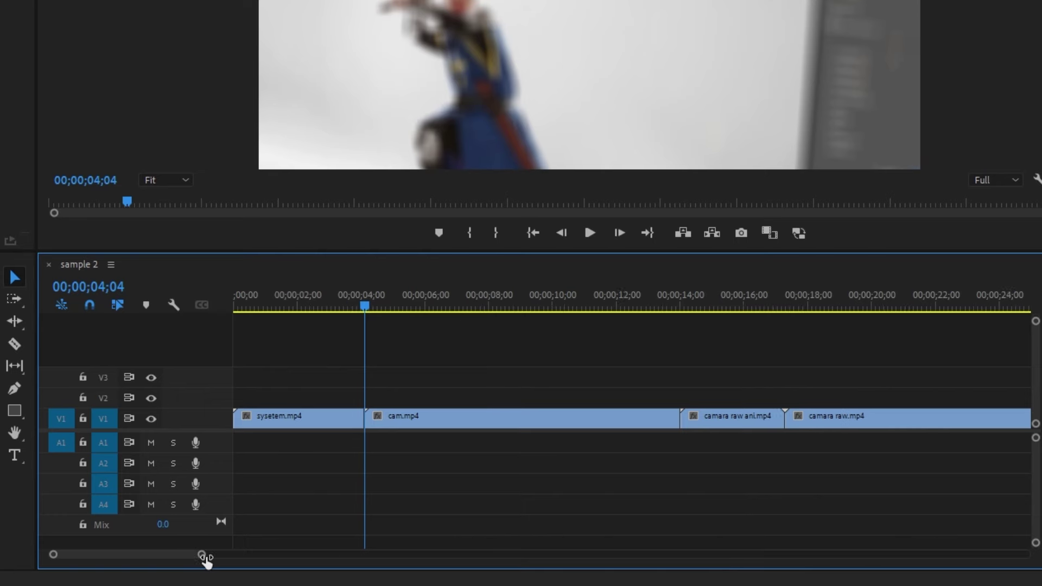
# Scroll and zoom the timeline to review the clips and the V2 adjustment layer.
pyautogui.scroll(5, 201, 553)
pyautogui.scroll(-5, 286, 550)
pyautogui.scroll(-2, 329, 550)
pyautogui.scroll(3, 296, 549)
pyautogui.scroll(-3, 349, 548)
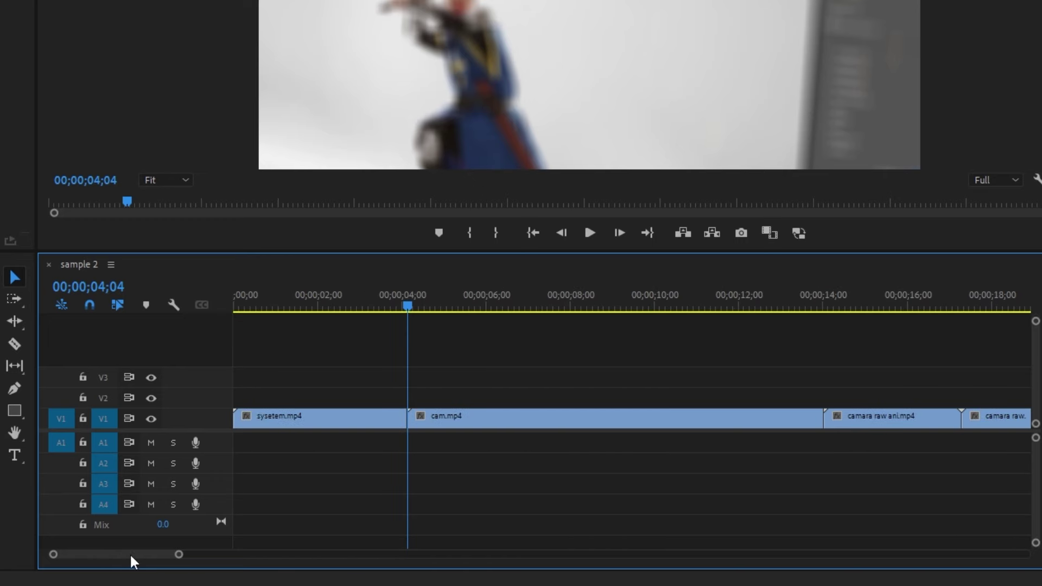
pyautogui.scroll(-1, 129, 554)
pyautogui.scroll(2, 129, 555)
pyautogui.scroll(-1, 130, 557)
pyautogui.scroll(-1, 129, 552)
pyautogui.scroll(-1, 134, 551)
pyautogui.scroll(-2, 134, 551)
pyautogui.scroll(-2, 133, 551)
pyautogui.scroll(-2, 133, 552)
pyautogui.scroll(-1, 134, 551)
pyautogui.scroll(-1, 134, 552)
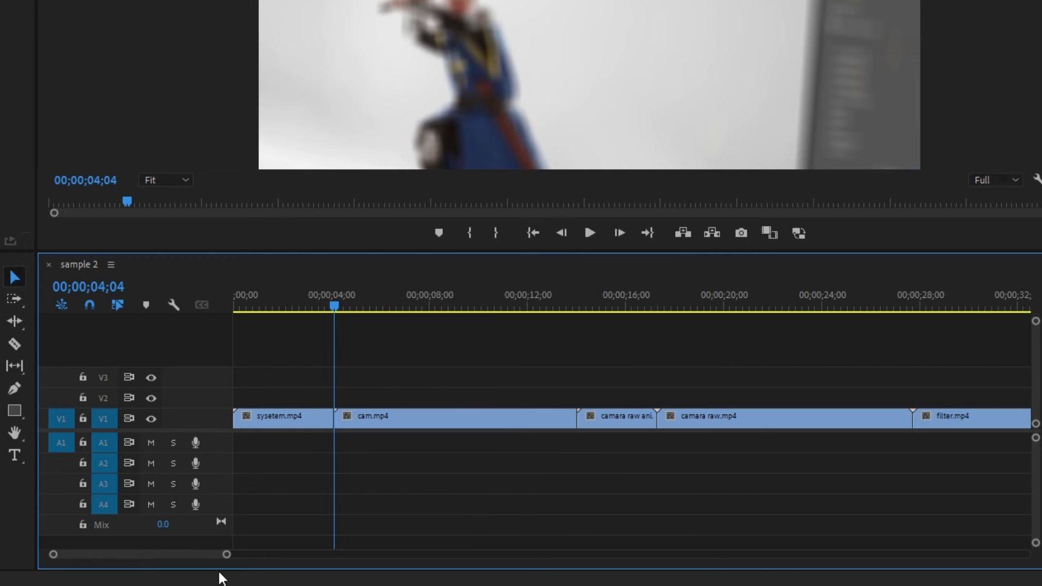
pyautogui.scroll(1, 330, 551)
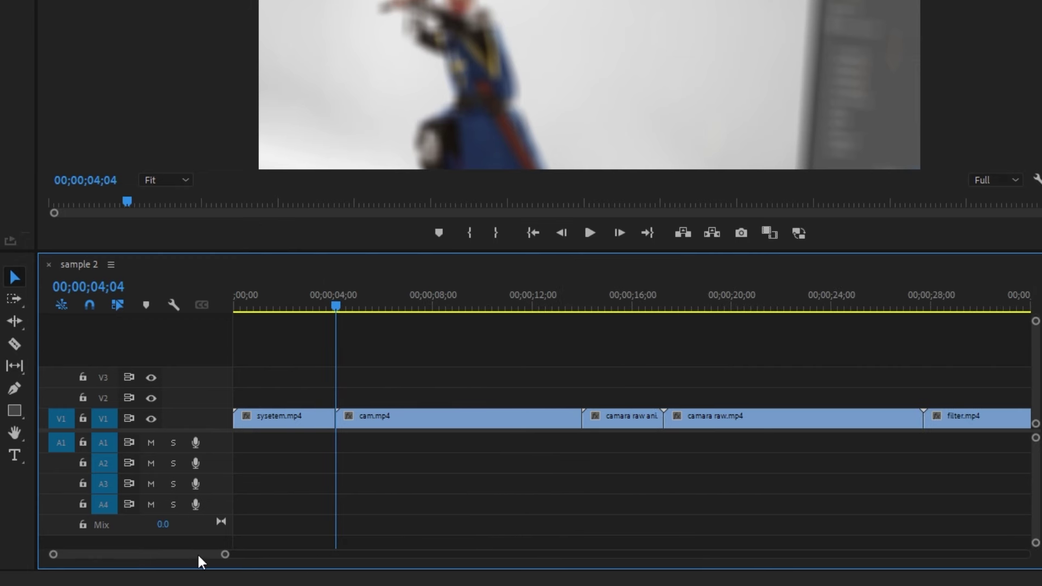
pyautogui.moveTo(211, 555)
pyautogui.mouseDown()
pyautogui.moveTo(239, 548)
pyautogui.moveTo(161, 569)
pyautogui.mouseUp()
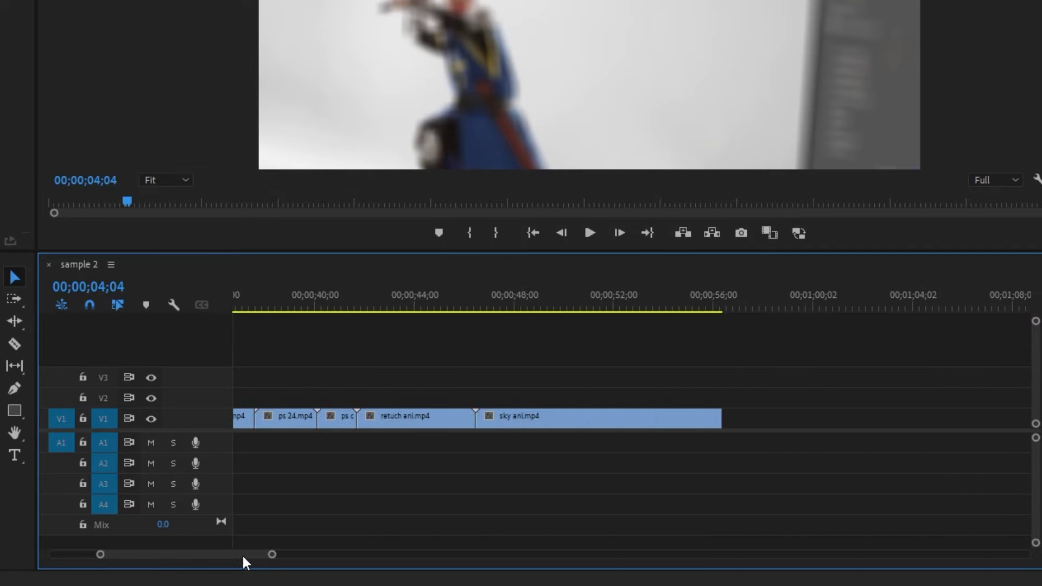
pyautogui.moveTo(223, 554)
pyautogui.mouseDown()
pyautogui.moveTo(315, 564)
pyautogui.moveTo(561, 553)
pyautogui.mouseUp()
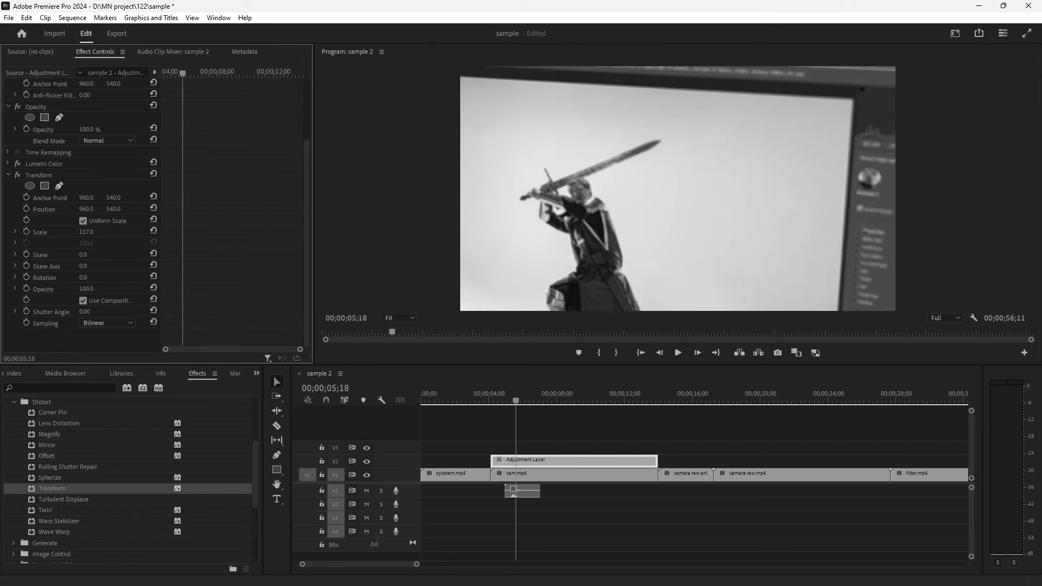
# Delete the adjustment layer and inspect the text title's motion properties in Effect Controls.
pyautogui.press('Delete')
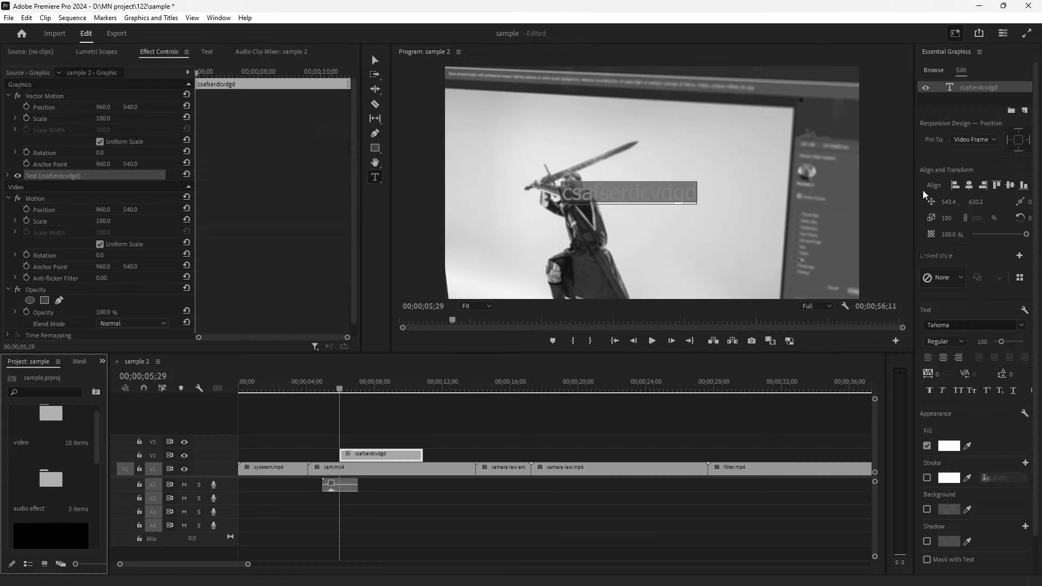
pyautogui.rightClick(380, 465)
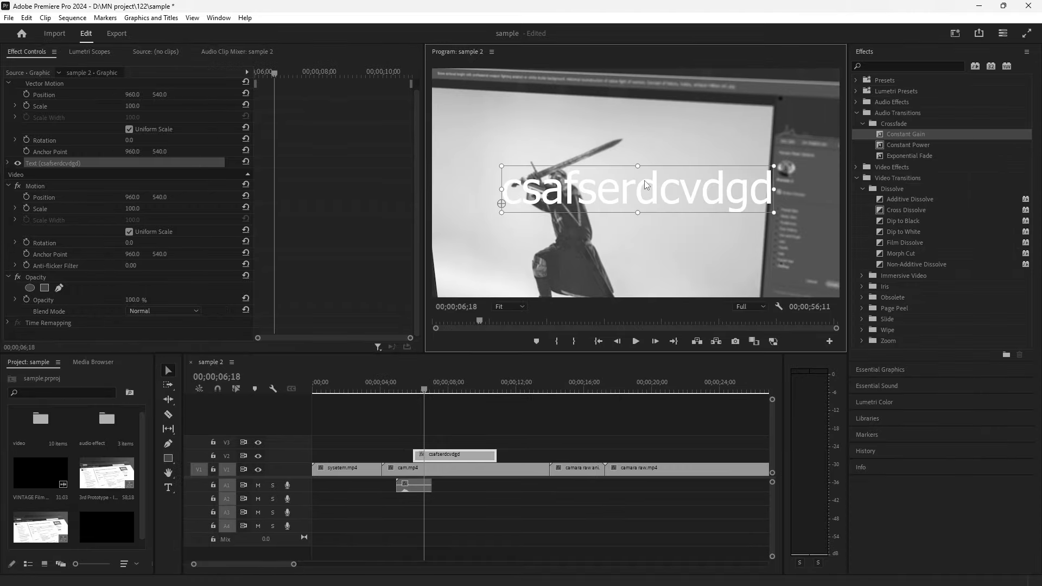
pyautogui.click(28, 107)
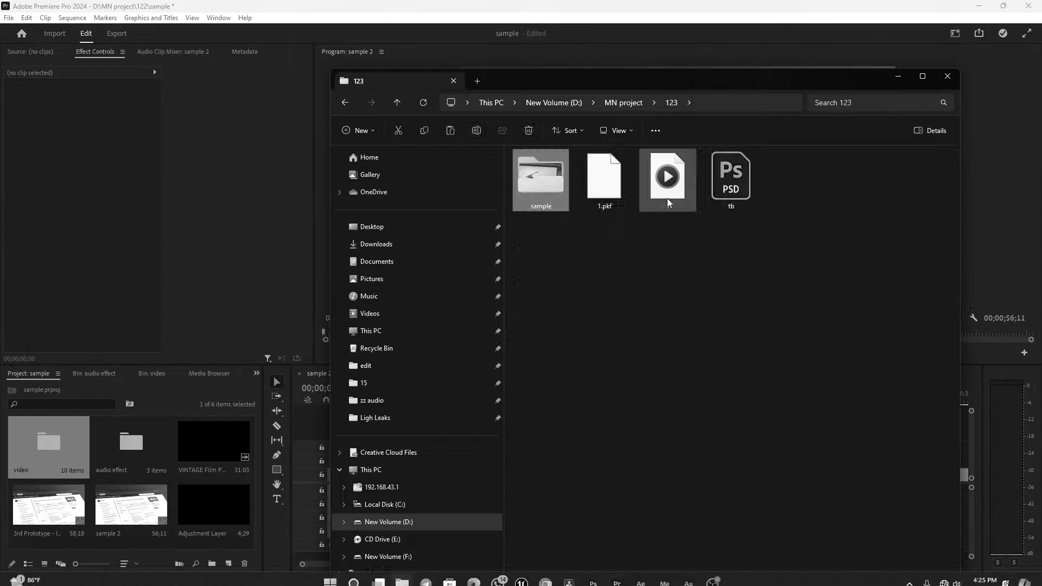
# Place the audio file at the start of Audio 2, play the sequence, then go to Export.
pyautogui.moveTo(667, 202)
pyautogui.mouseDown()
pyautogui.moveTo(474, 502)
pyautogui.moveTo(449, 503)
pyautogui.mouseUp()
pyautogui.press('Home')
pyautogui.press('space')
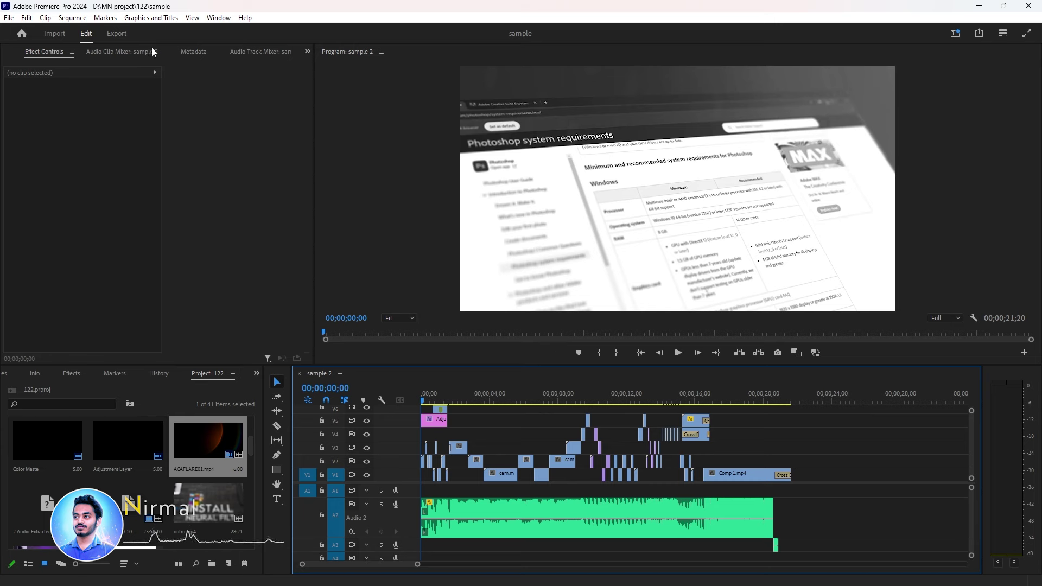
pyautogui.click(121, 35)
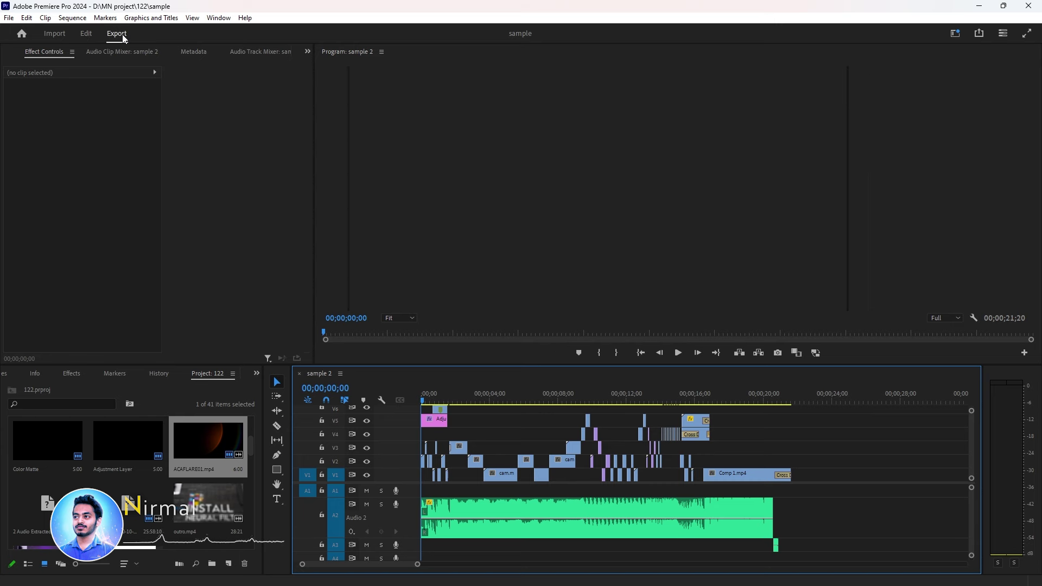
# Check the File menu and Location for sample 2.mp4, keeping the D:\MN project\123\ save folder.
pyautogui.click(8, 19)
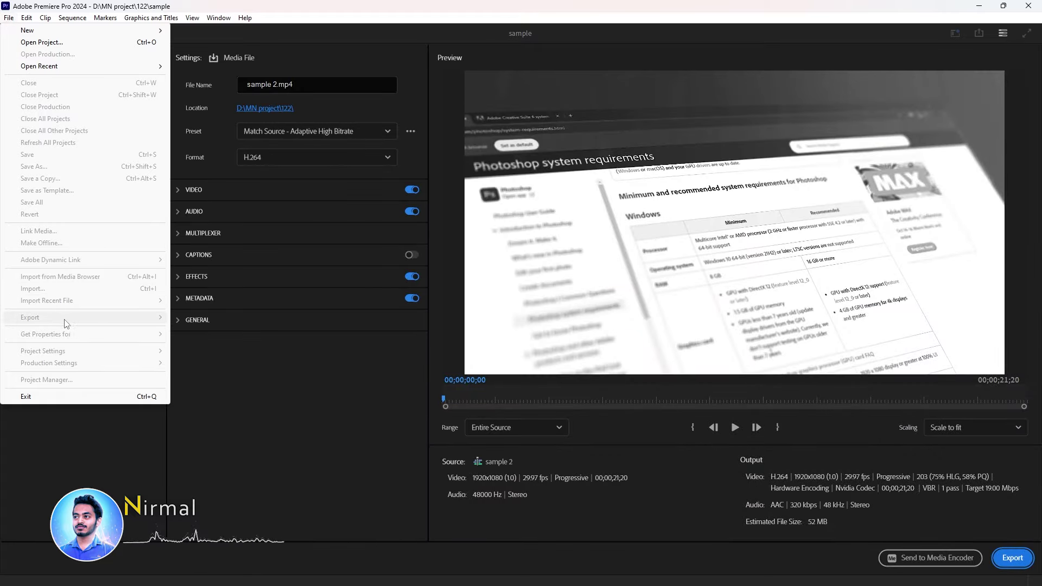
pyautogui.click(339, 395)
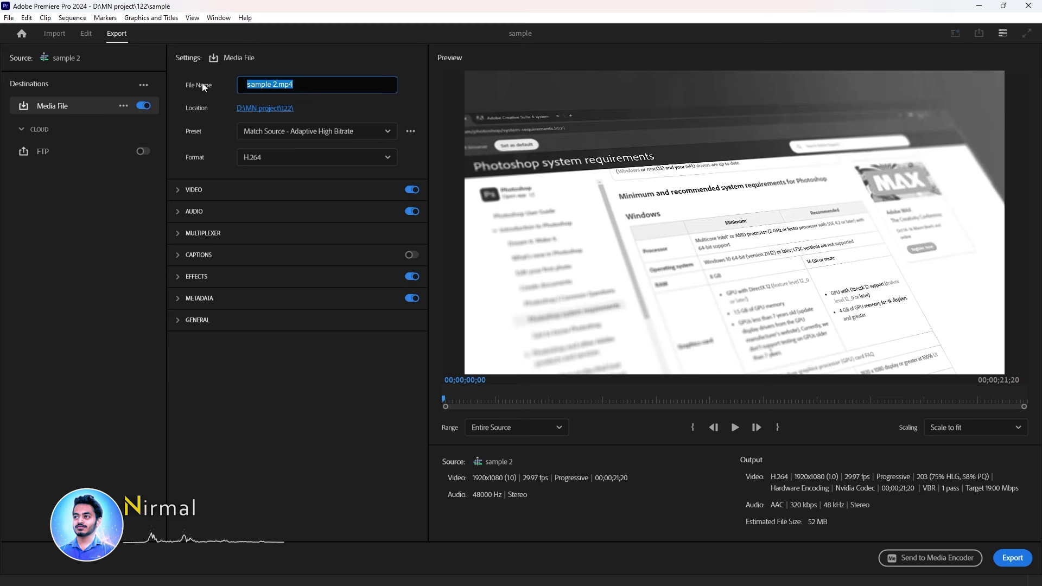
pyautogui.click(266, 109)
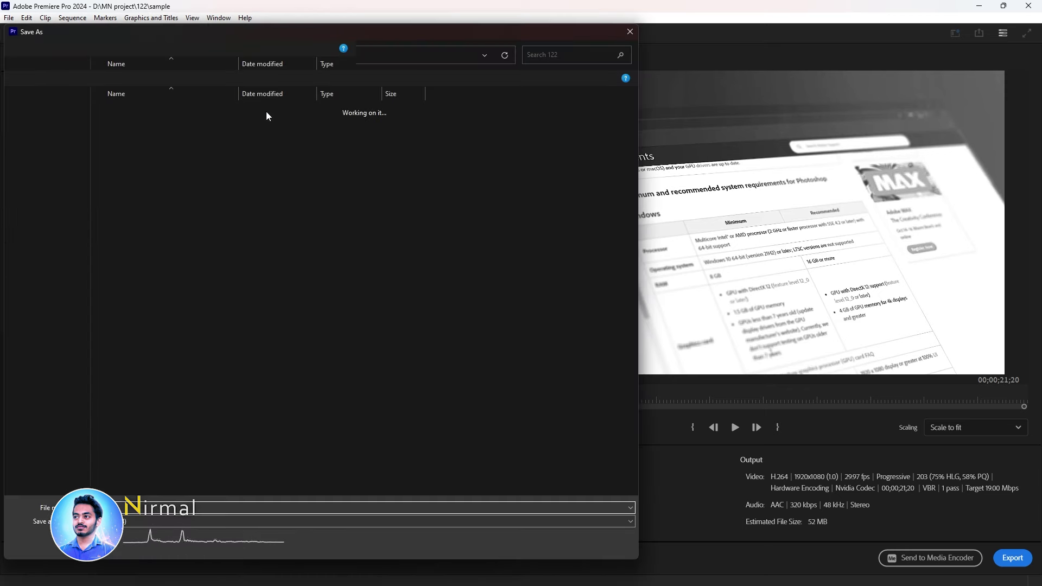
pyautogui.press('Escape')
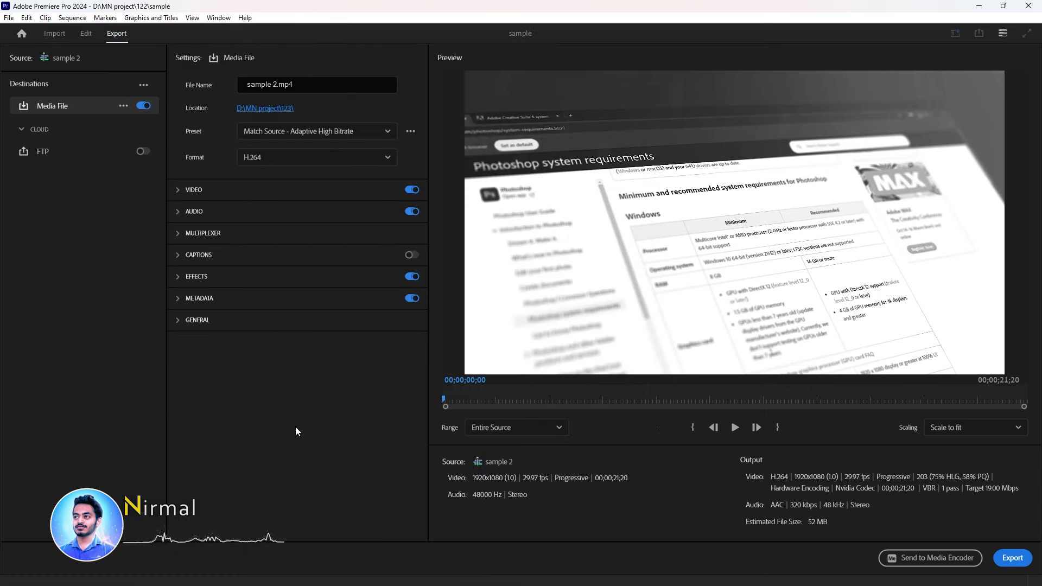
# Review the export format list and keep H.264.
pyautogui.click(330, 156)
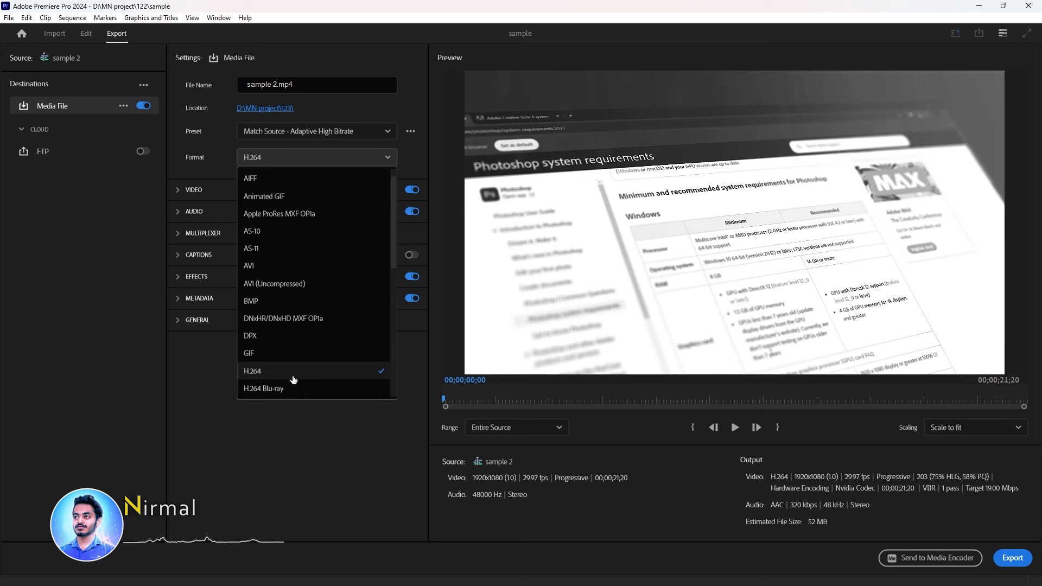
pyautogui.scroll(-2, 292, 380)
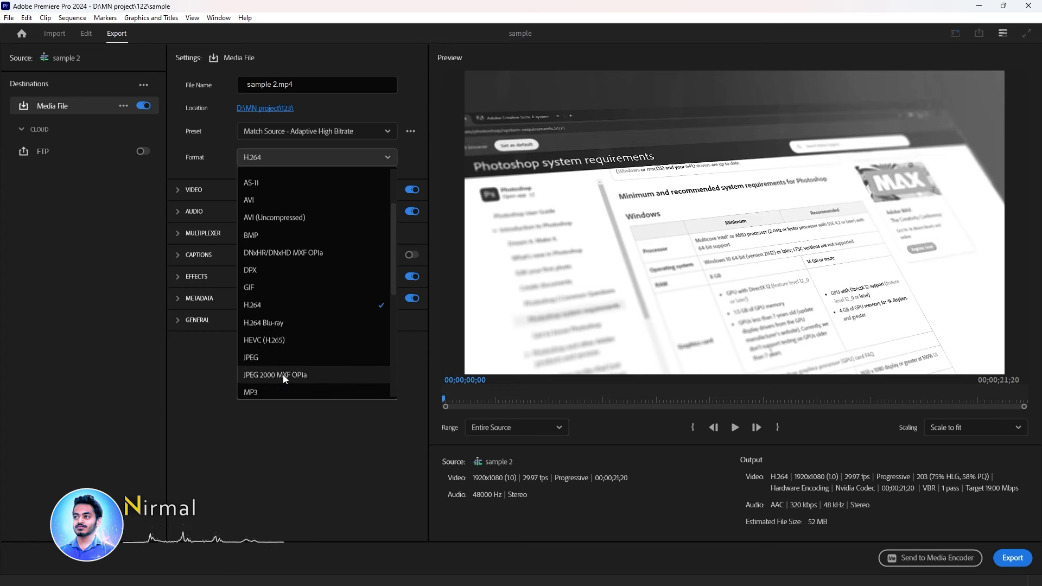
pyautogui.scroll(-2, 305, 389)
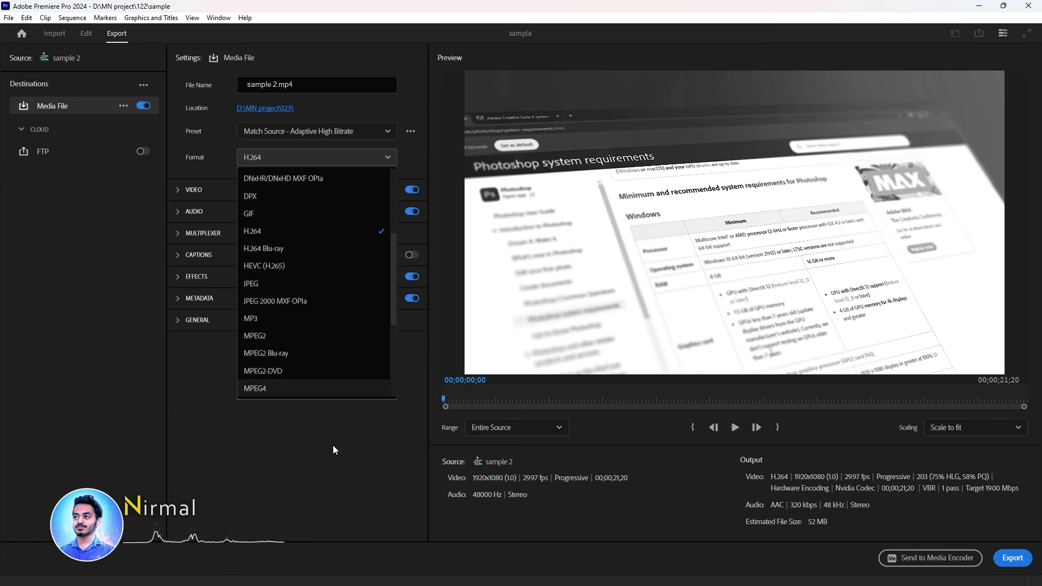
pyautogui.click(310, 449)
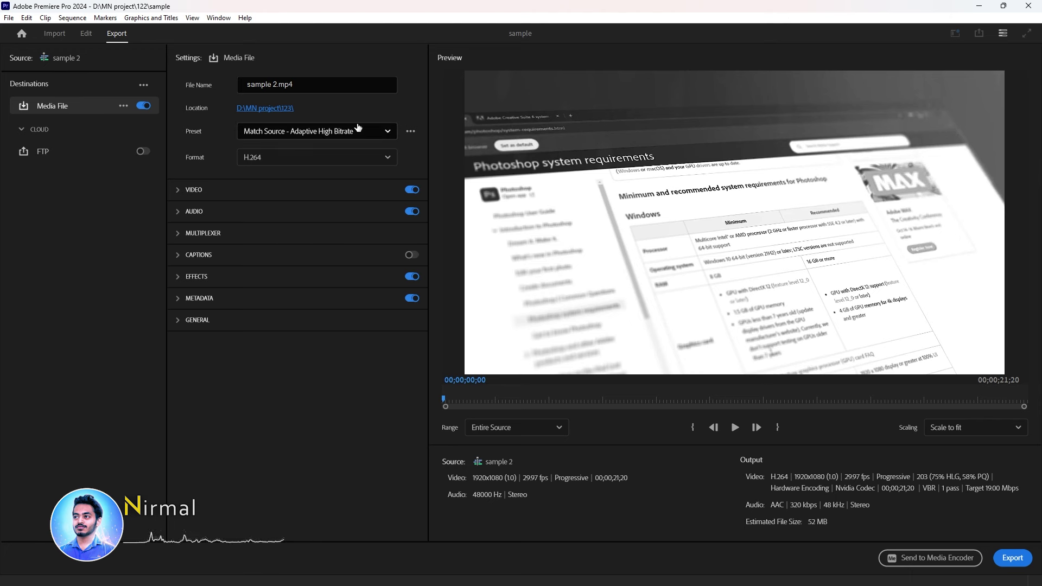
# Keep the Match Source - Adaptive High Bitrate preset, show the Full HD 29.97 video settings, and preview the export.
pyautogui.click(358, 131)
pyautogui.scroll(-3, 327, 311)
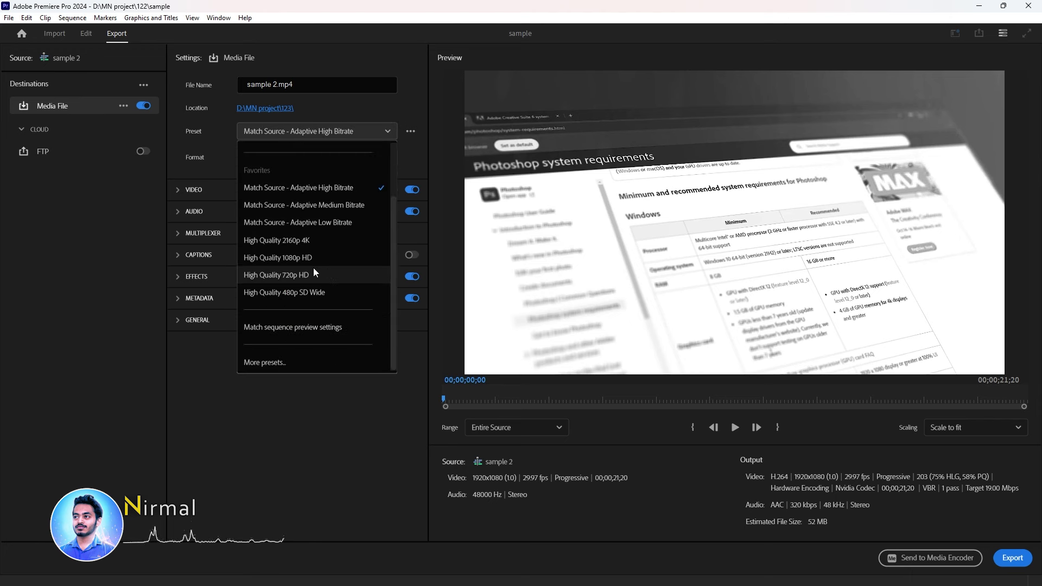
pyautogui.click(307, 464)
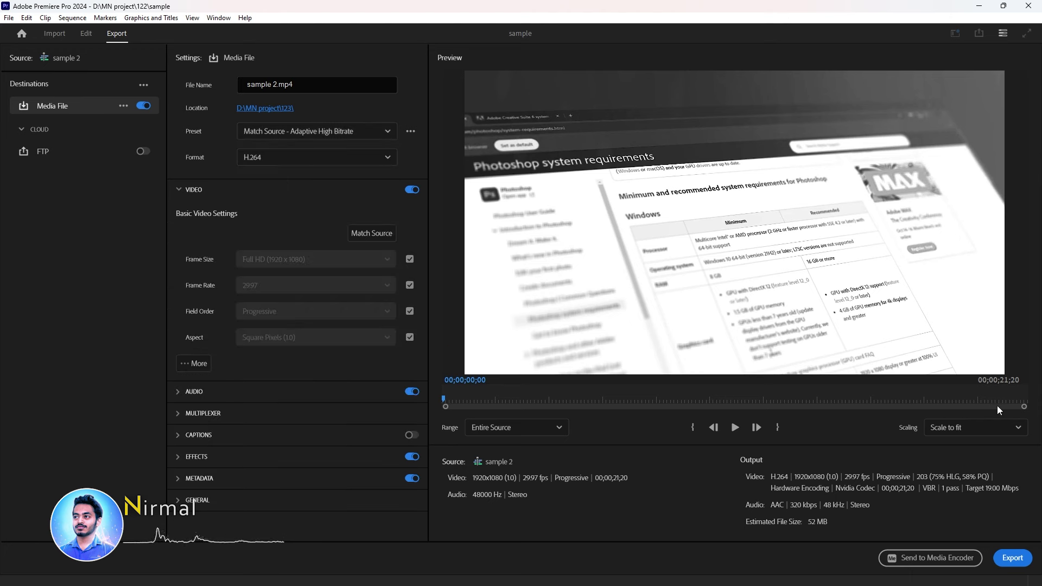
pyautogui.moveTo(463, 398); pyautogui.dragTo(1025, 406)
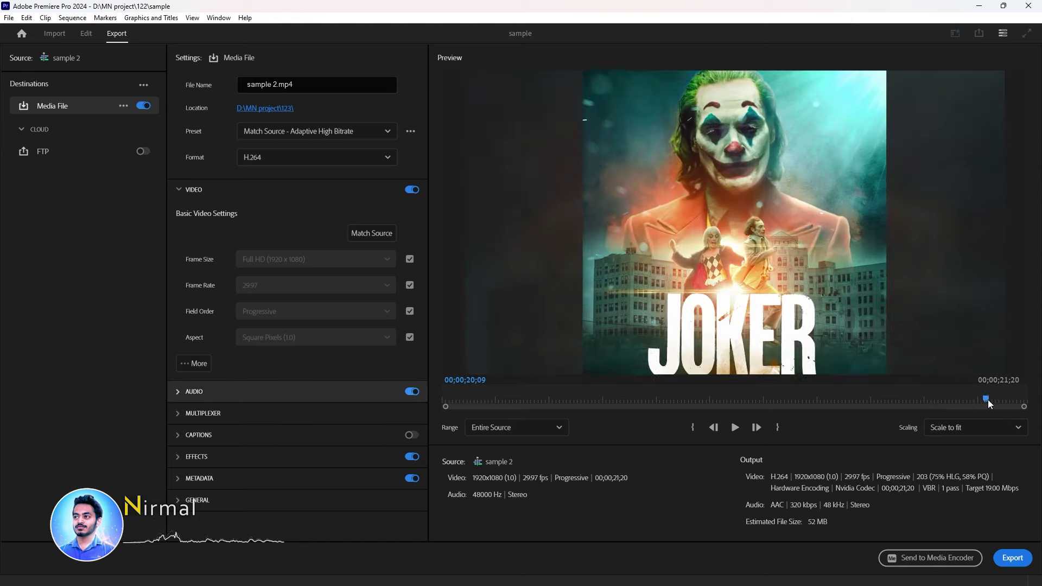
pyautogui.press('Home')
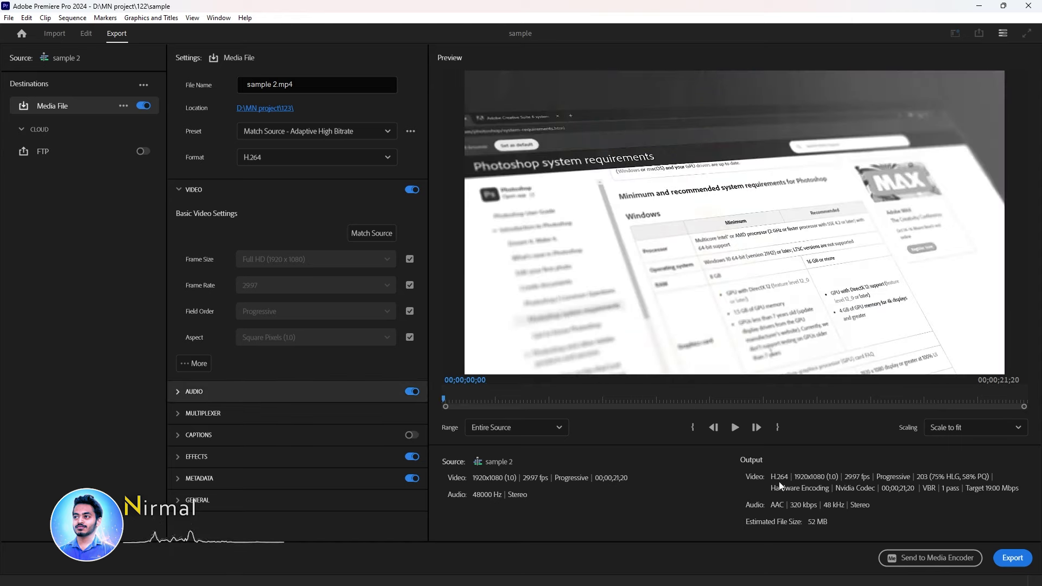
# In the Edit workspace, mark In and Out points spanning the whole sequence.
pyautogui.click(85, 33)
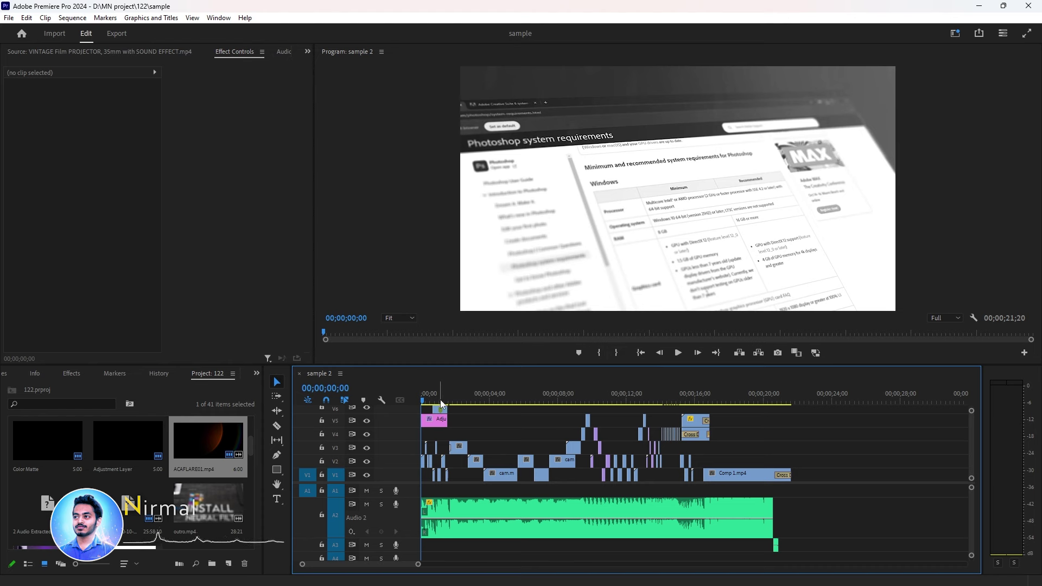
pyautogui.press('i')
pyautogui.press('End')
pyautogui.press('o')
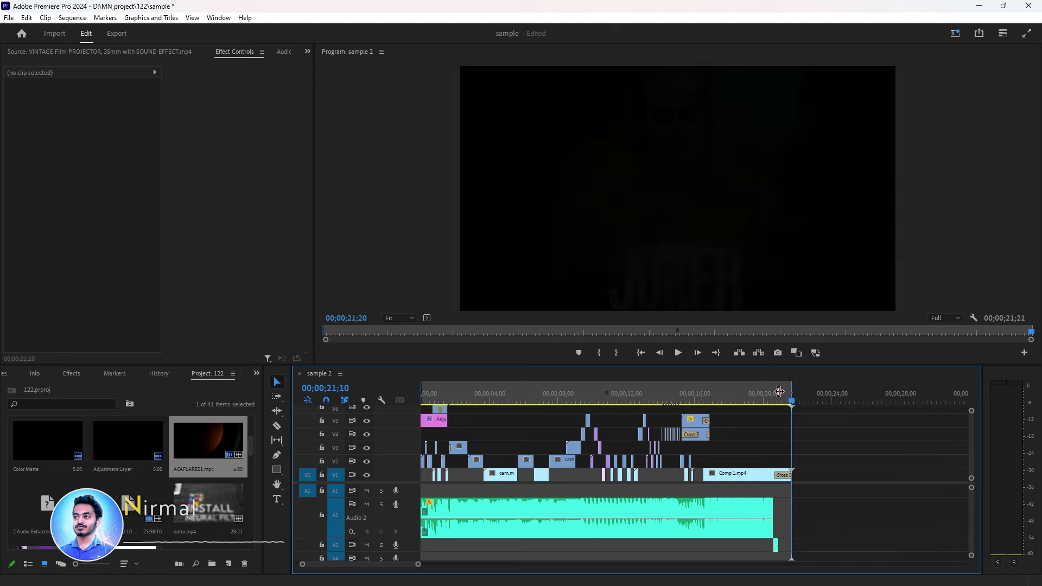
# Confirm the sequence's last frames end at 00;00;21;20, deselect the clips, and return to Export.
pyautogui.click(710, 393)
pyautogui.press('End')
pyautogui.click(711, 392)
pyautogui.press('End')
pyautogui.press('Left')
pyautogui.press('End')
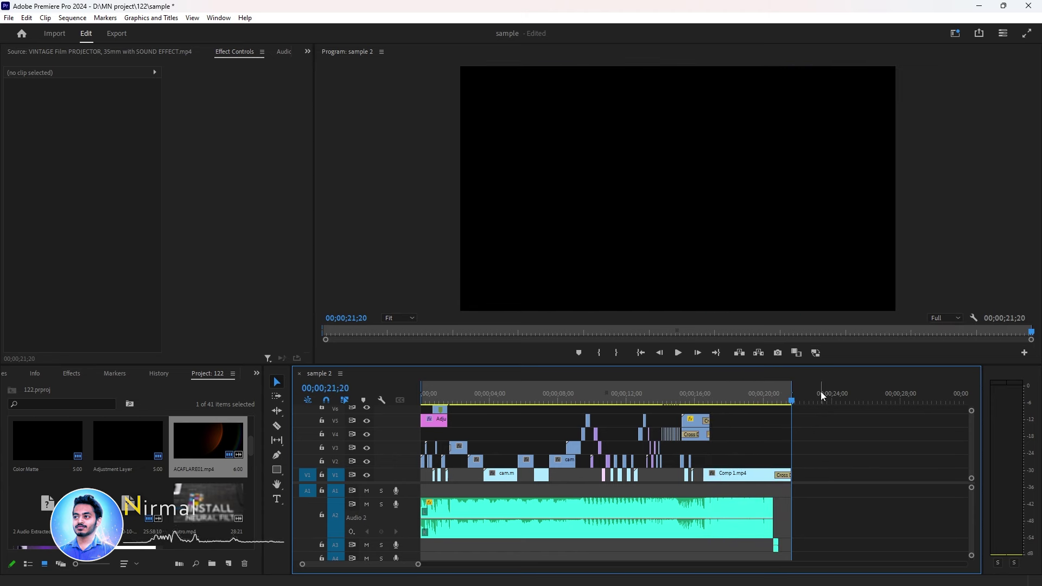
pyautogui.click(756, 408)
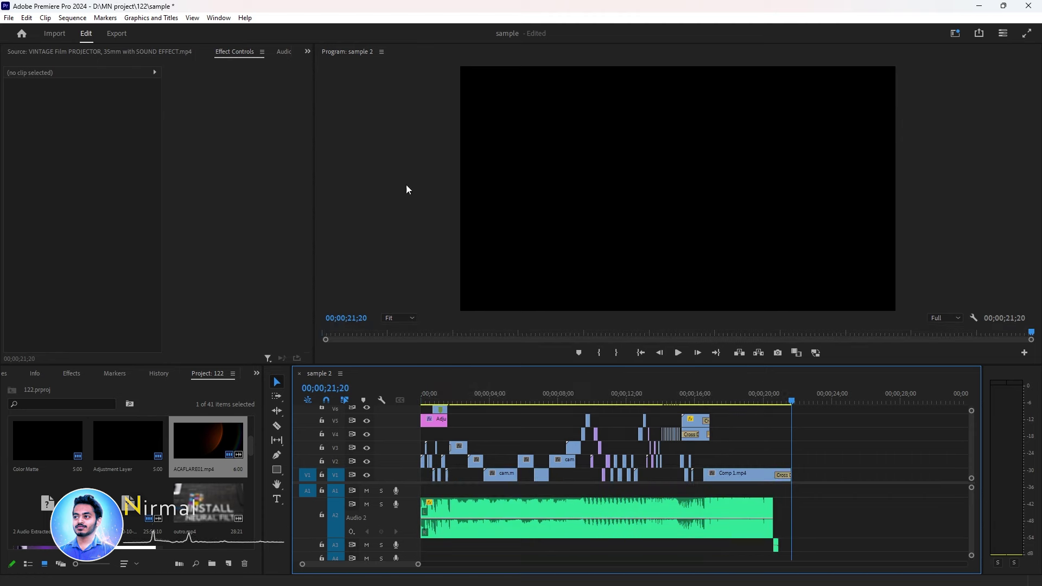
pyautogui.click(110, 35)
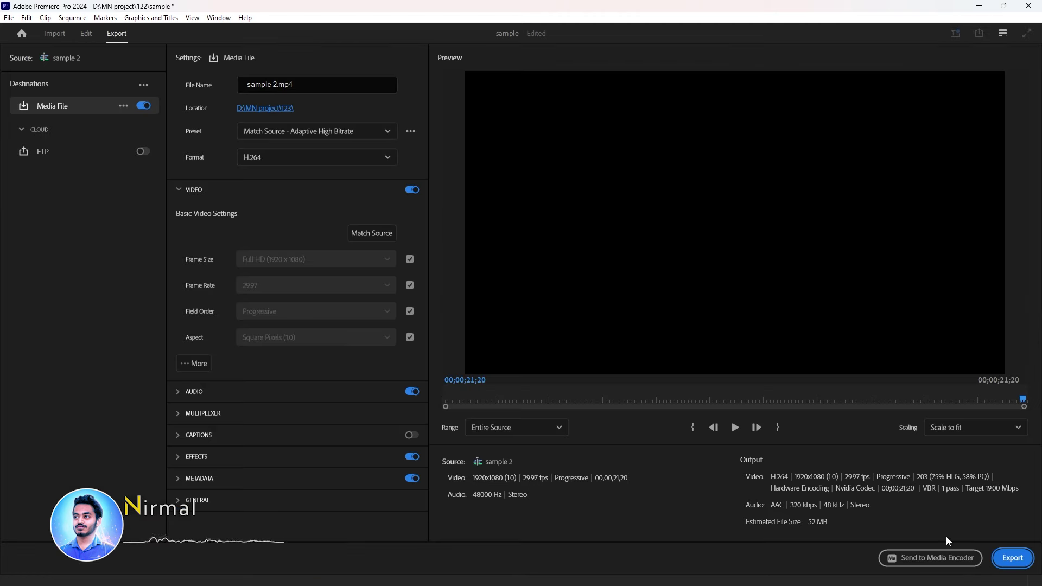